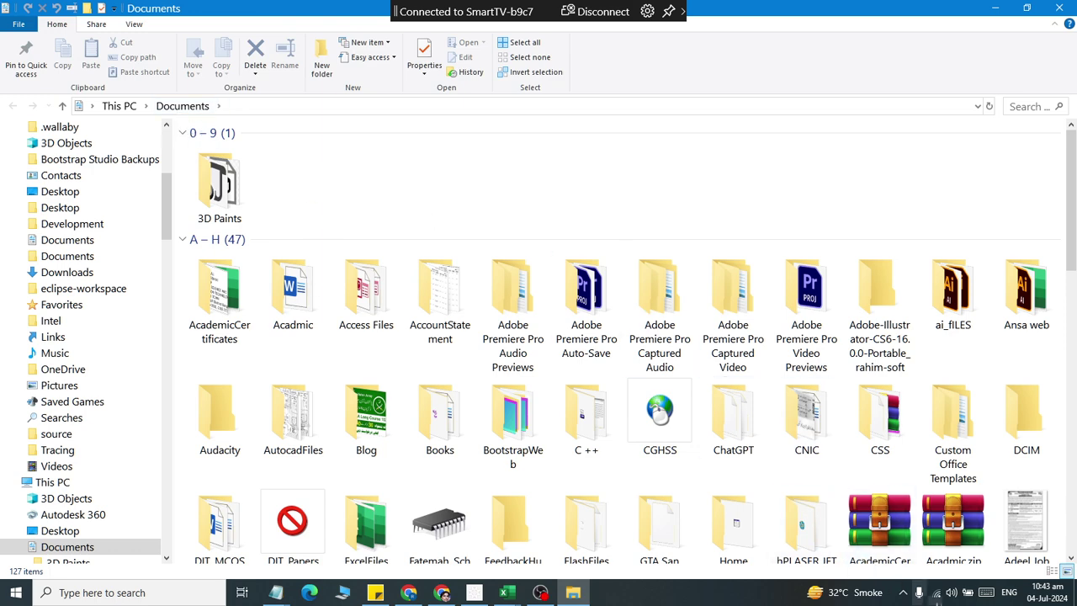
Open the sound settings' list of recording devices and inspect the Microphone Array's properties
{"action": "right_click", "coordinate": [951, 592]}
{"action": "left_click", "coordinate": [917, 572]}
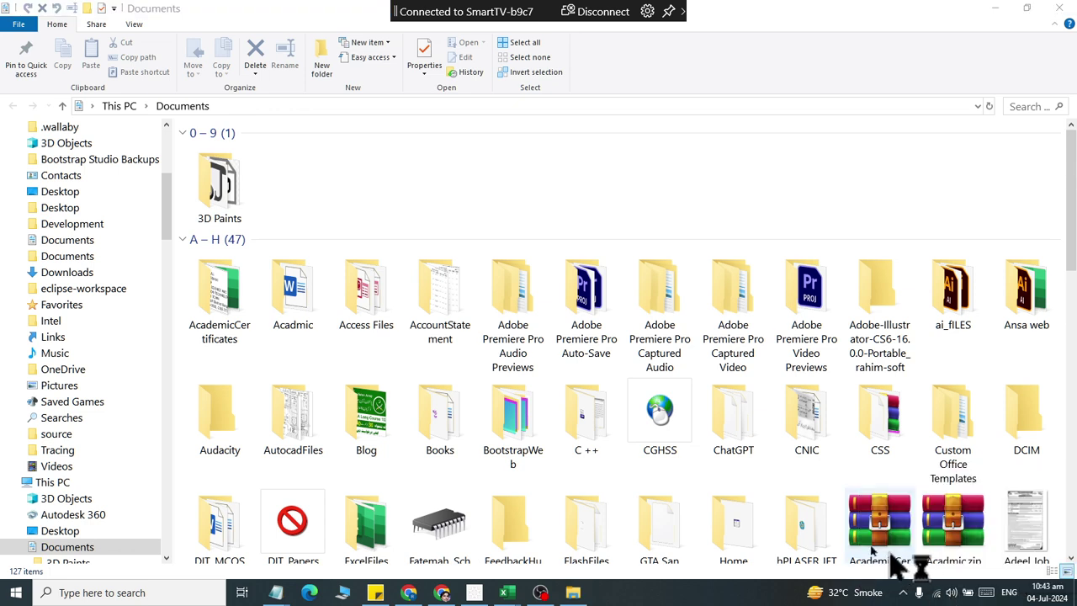
{"action": "left_click", "coordinate": [102, 71]}
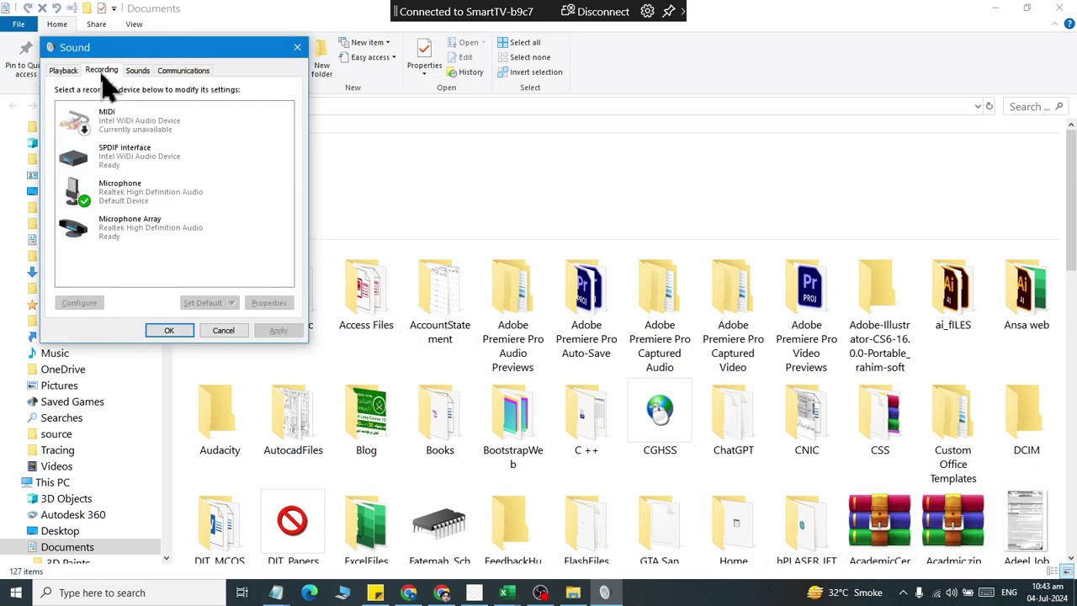
{"action": "left_click", "coordinate": [135, 126]}
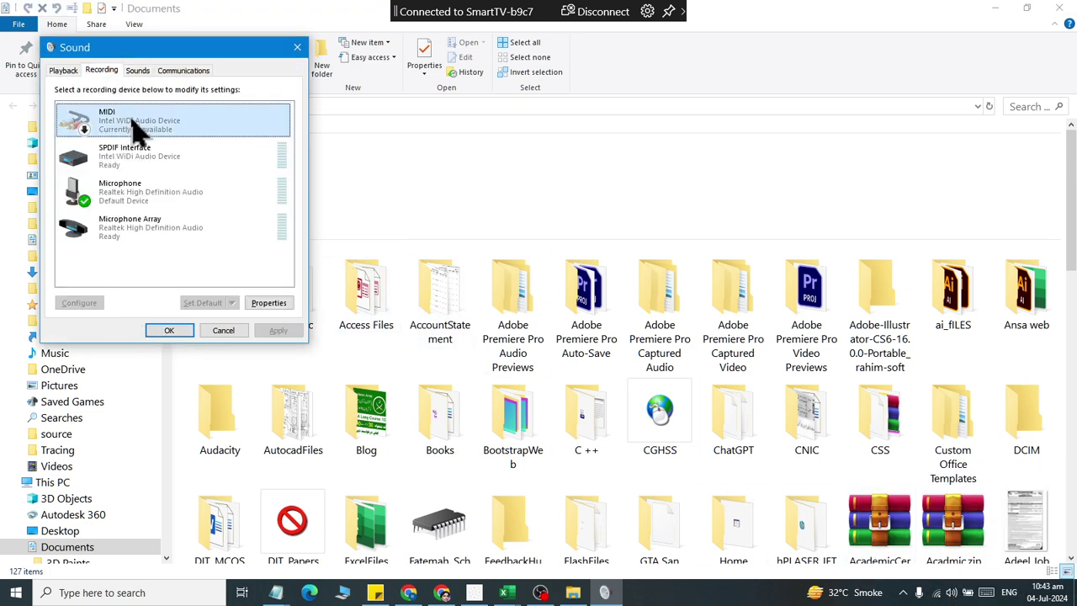
{"action": "left_click", "coordinate": [143, 239]}
{"action": "double_click", "coordinate": [143, 240]}
{"action": "left_click", "coordinate": [253, 446]}
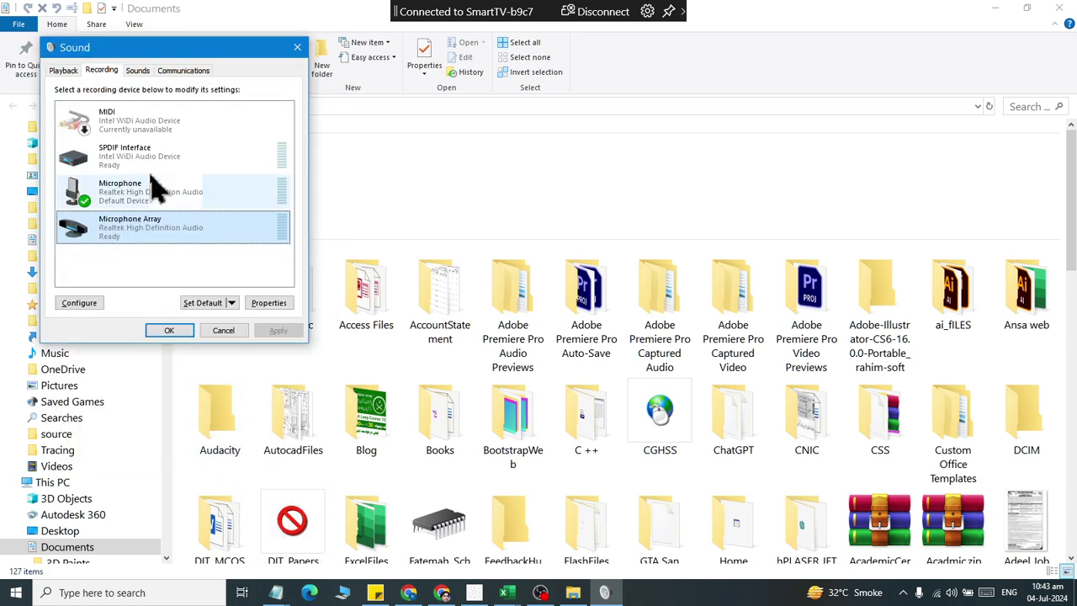
Check the default Microphone's levels in its properties, close the sound settings and view the audio mixer in OBS
{"action": "double_click", "coordinate": [164, 191]}
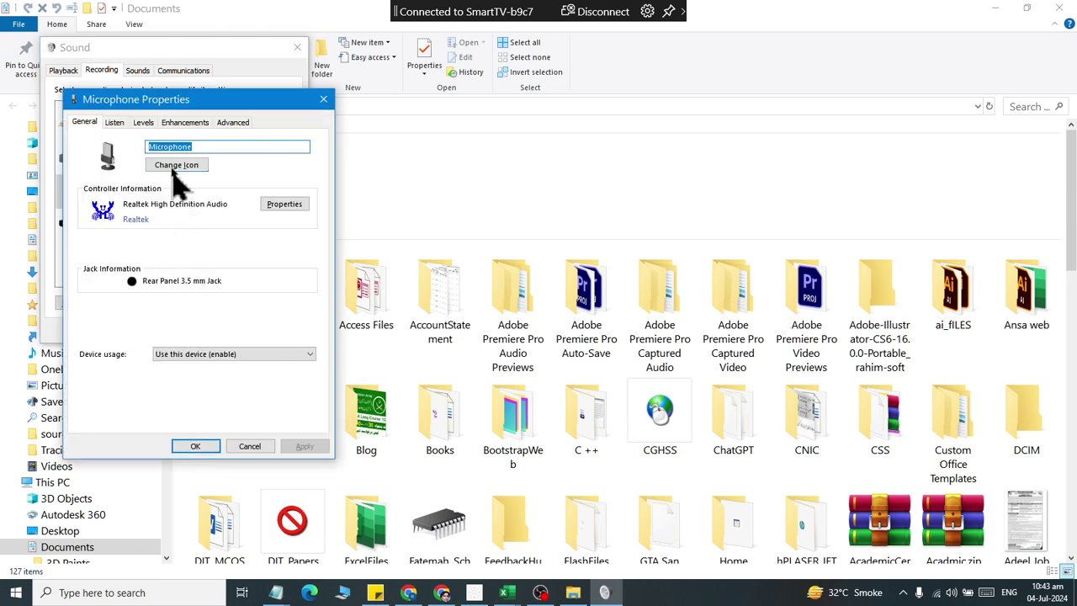
{"action": "left_click", "coordinate": [144, 123]}
{"action": "left_click", "coordinate": [195, 446]}
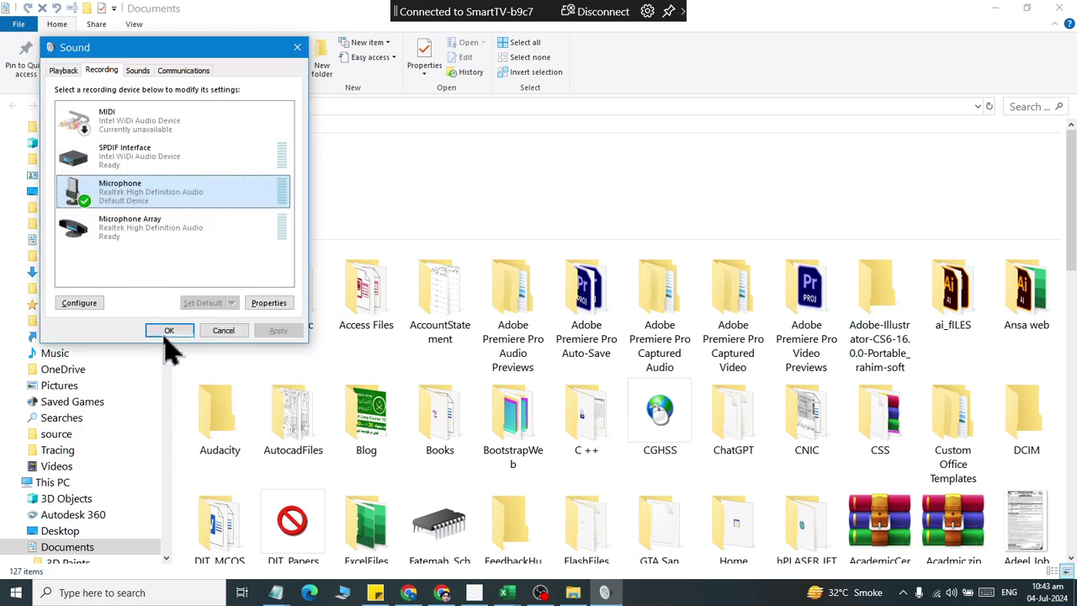
{"action": "left_click", "coordinate": [165, 331]}
{"action": "left_click", "coordinate": [540, 592]}
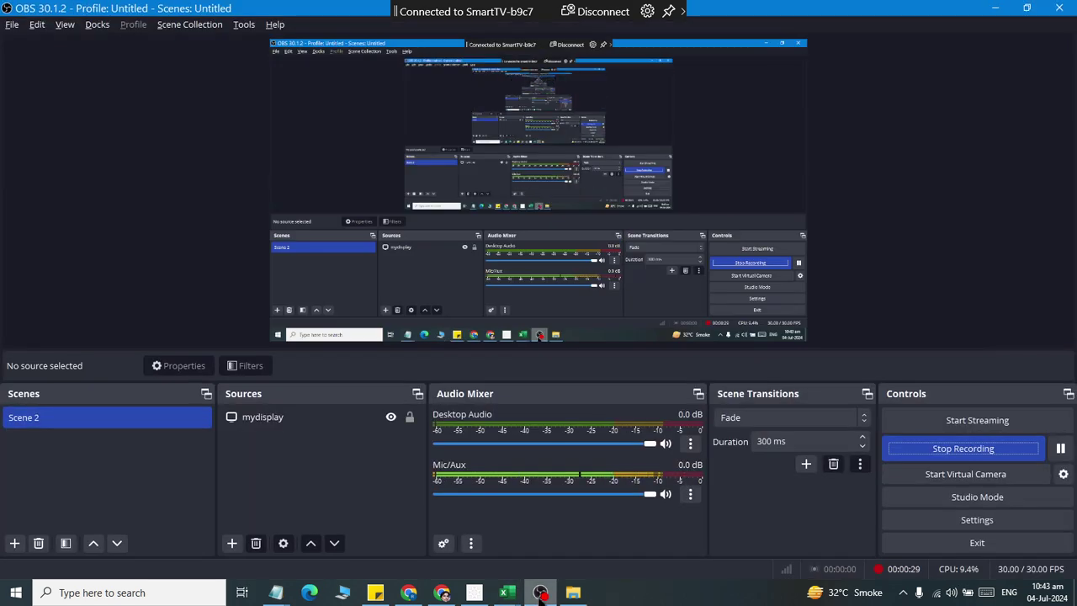
{"action": "left_click", "coordinate": [540, 592]}
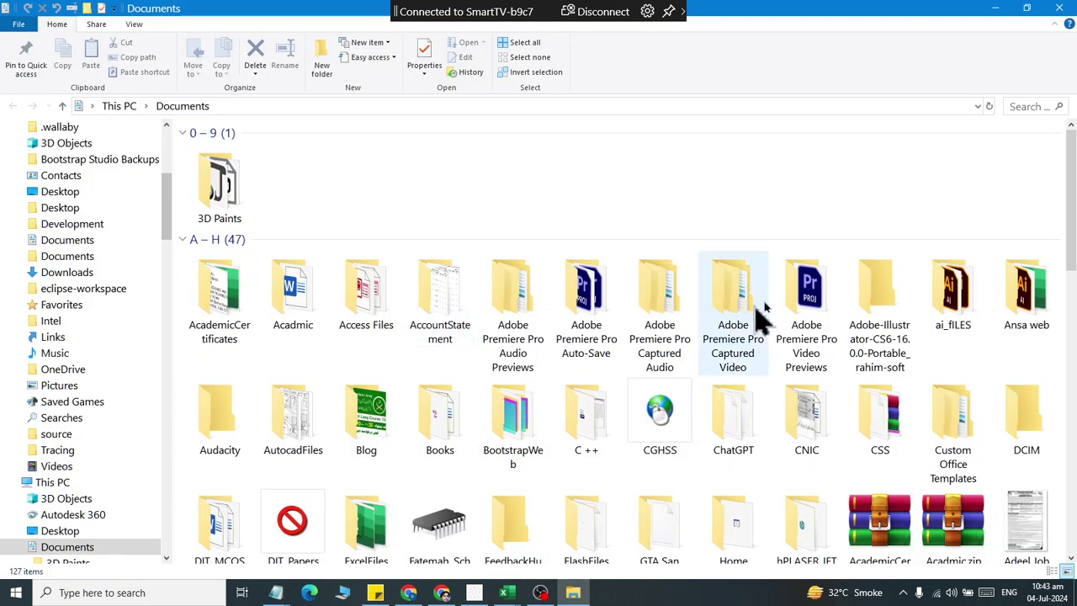
Search the Documents folder for the person's first name stored among the previous searches
{"action": "mouse_move", "coordinate": [1073, 227]}
{"action": "left_mouse_down"}
{"action": "mouse_move", "coordinate": [1073, 509]}
{"action": "mouse_move", "coordinate": [1073, 178]}
{"action": "left_mouse_up"}
{"action": "left_click", "coordinate": [1026, 106]}
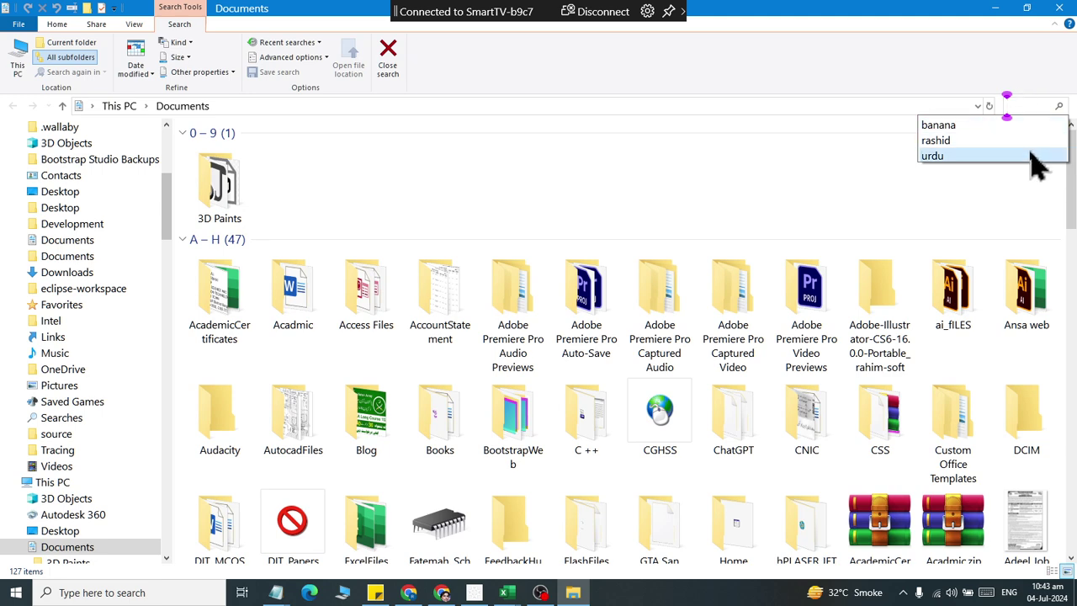
{"action": "left_click", "coordinate": [1024, 141]}
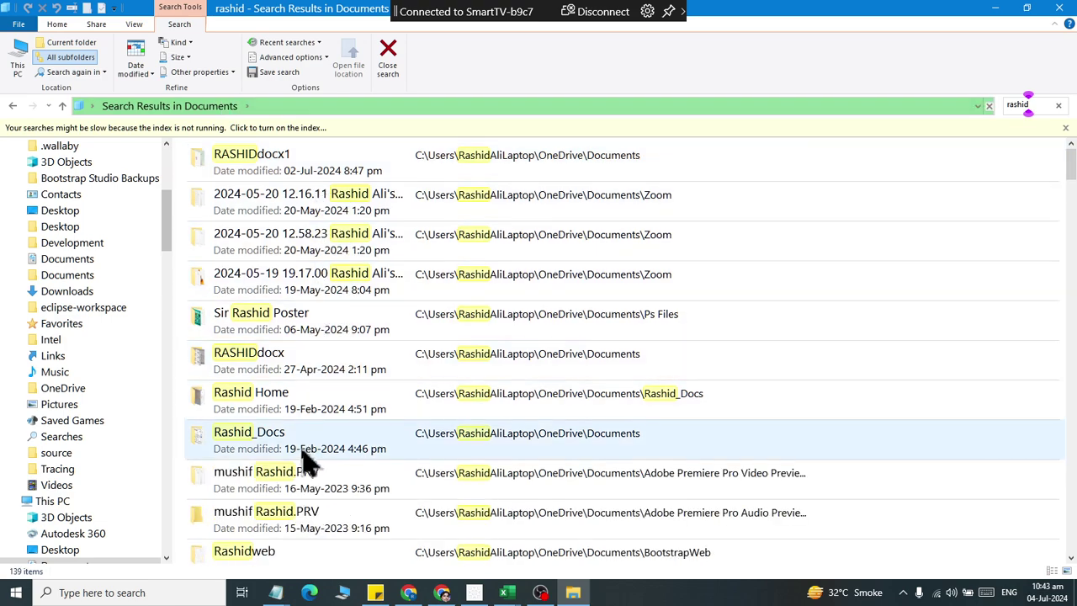
Look through the search results to examine the kinds of files and folders, from folders to images, PDFs and project files
{"action": "scroll", "coordinate": [307, 473], "scroll_direction": "down", "scroll_amount": 8}
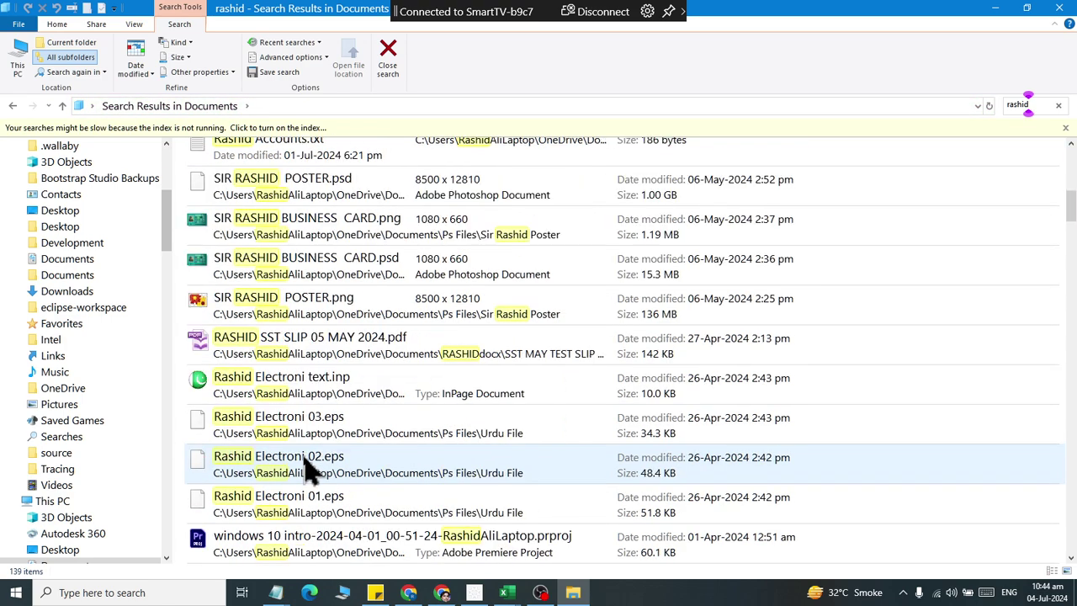
{"action": "scroll", "coordinate": [307, 472], "scroll_direction": "down", "scroll_amount": 1}
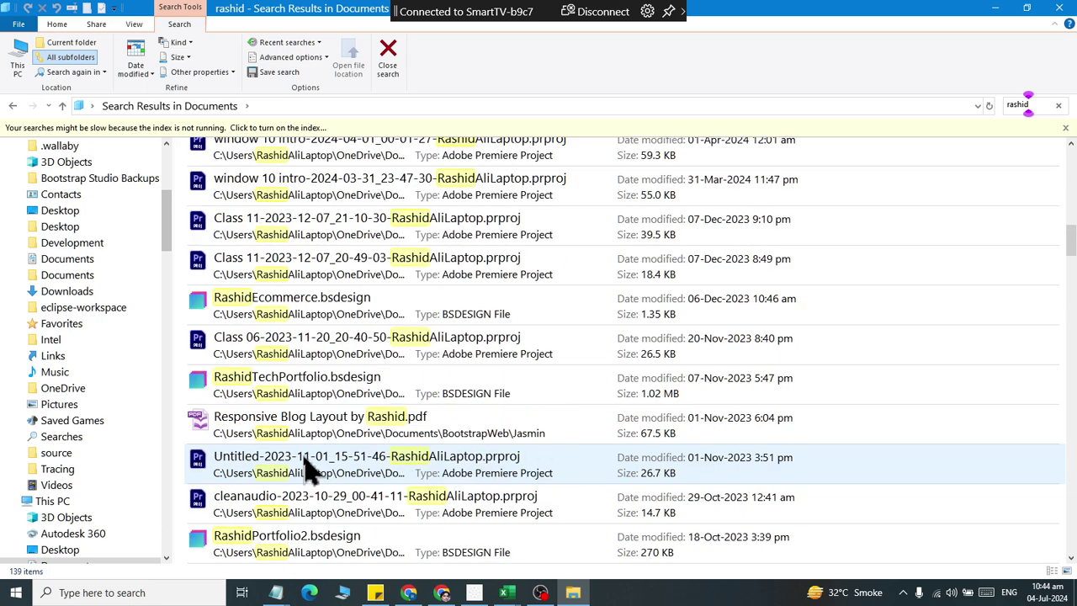
{"action": "scroll", "coordinate": [307, 473], "scroll_direction": "down", "scroll_amount": 10}
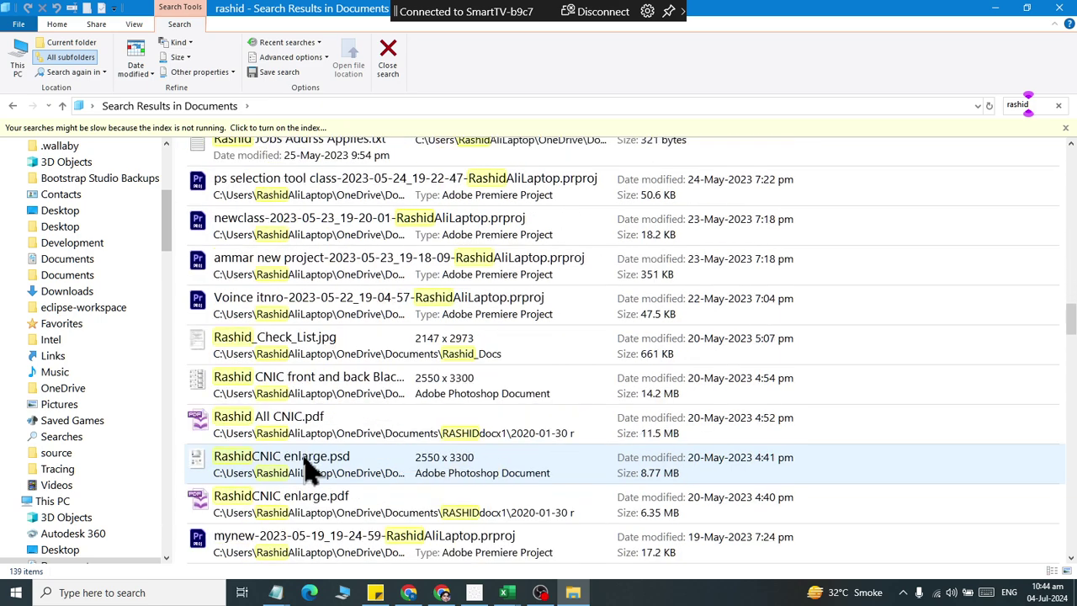
{"action": "scroll", "coordinate": [307, 473], "scroll_direction": "down", "scroll_amount": 6}
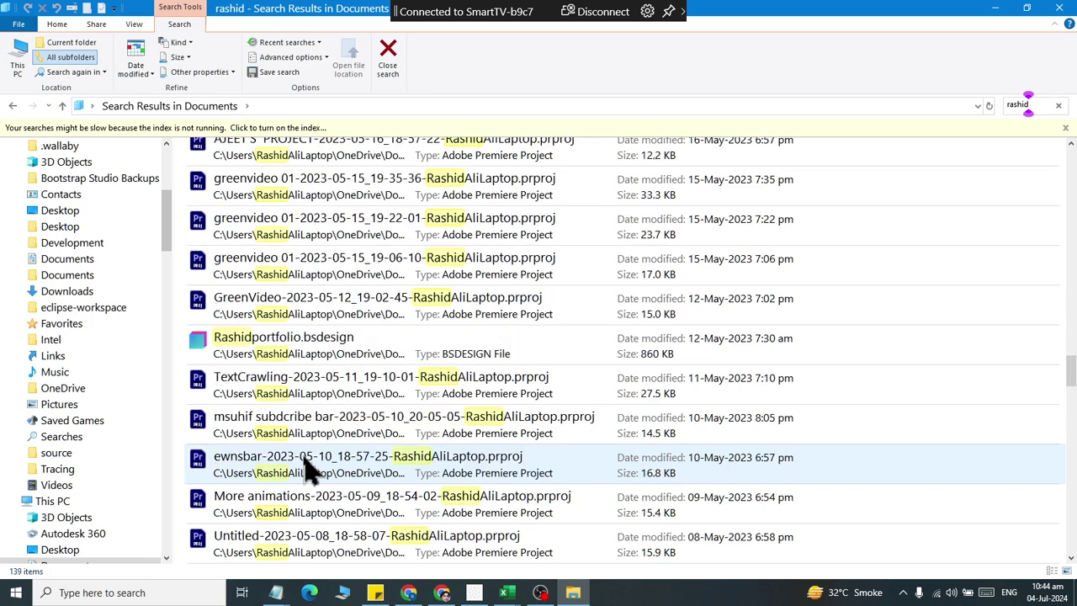
{"action": "scroll", "coordinate": [307, 473], "scroll_direction": "down", "scroll_amount": 1}
{"action": "scroll", "coordinate": [307, 472], "scroll_direction": "down", "scroll_amount": 4}
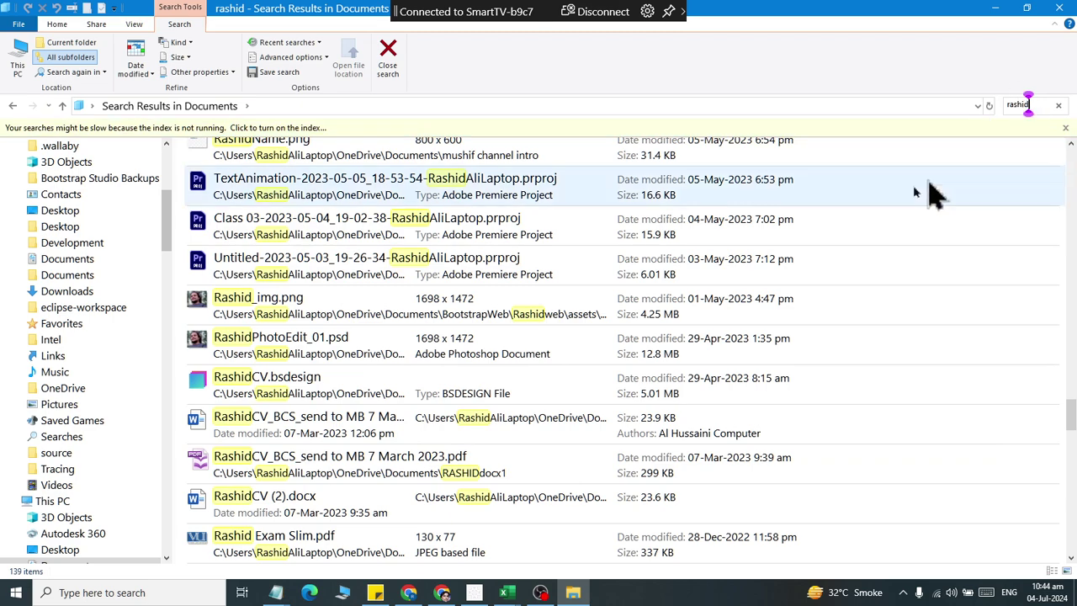
{"action": "scroll", "coordinate": [520, 282], "scroll_direction": "down", "scroll_amount": 1}
{"action": "scroll", "coordinate": [520, 281], "scroll_direction": "down", "scroll_amount": 3}
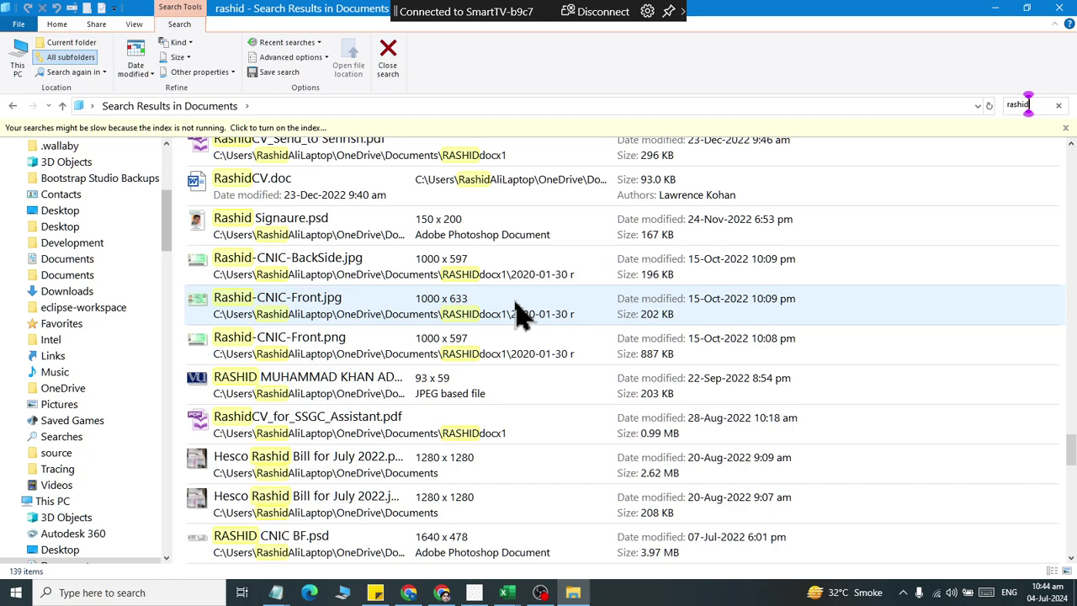
{"action": "left_click_drag", "start_coordinate": [1069, 446], "coordinate": [1071, 172]}
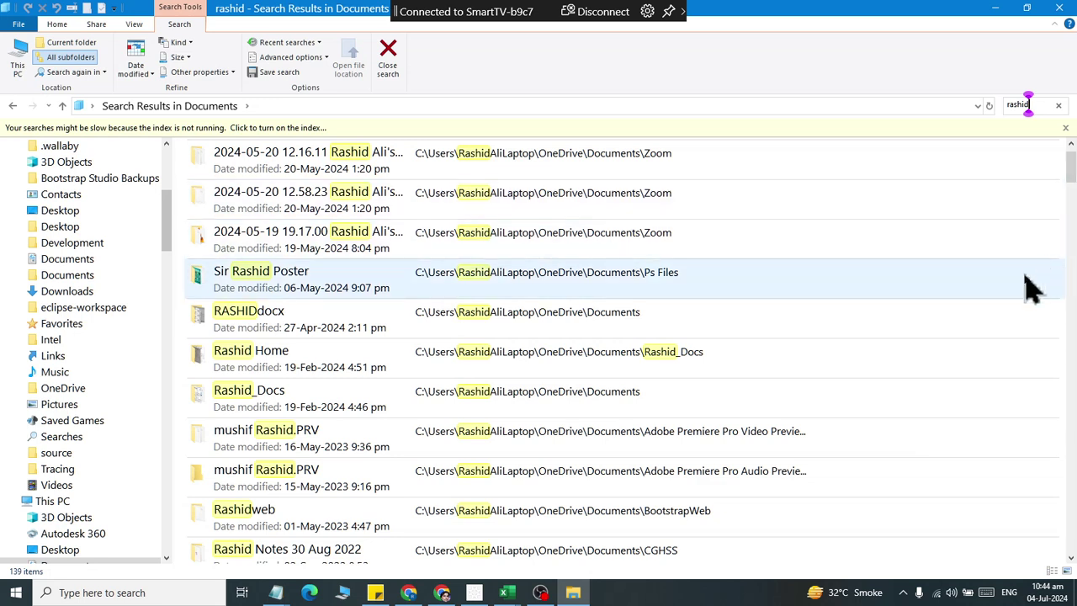
{"action": "mouse_move", "coordinate": [982, 294]}
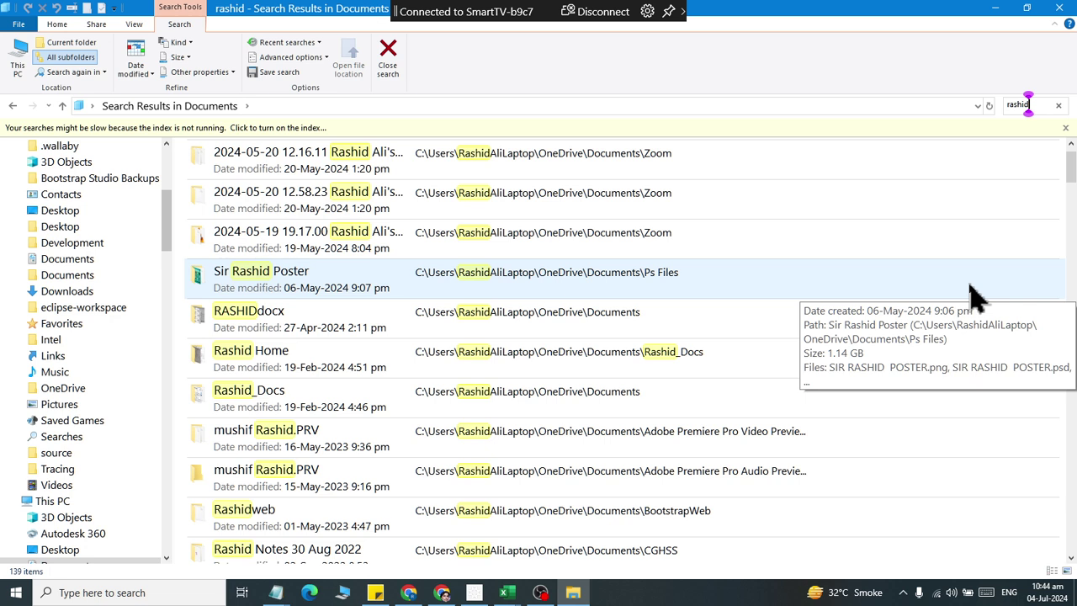
Launch Notepad with a blank document
{"action": "key", "text": "super+r"}
{"action": "type", "text": "notepad"}
{"action": "key", "text": "Return"}
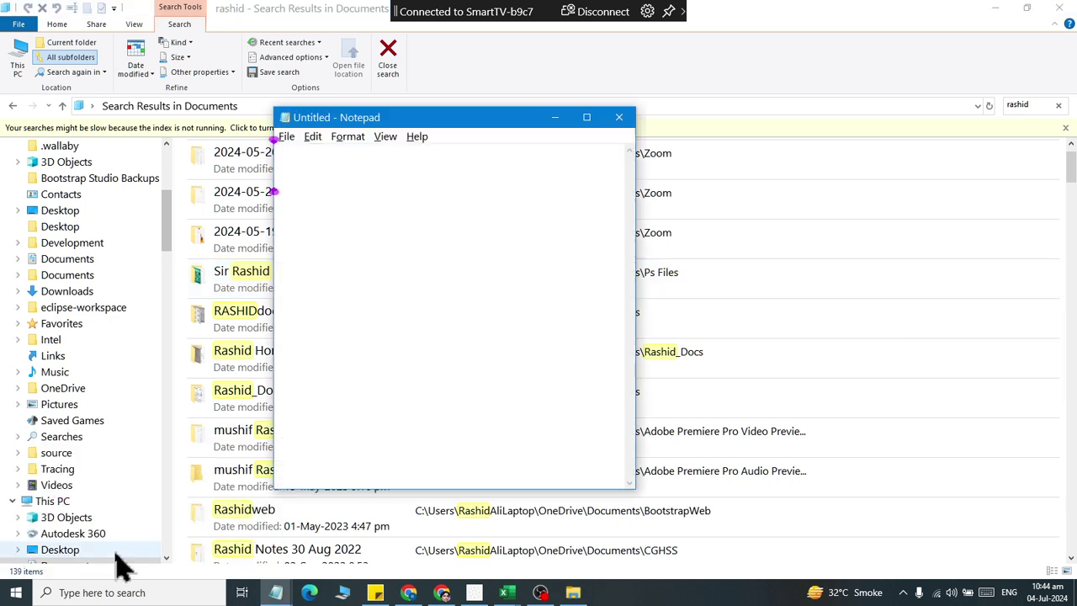
Write the heading "Software File Types" on the first line of the document
{"action": "type", "text": "Pr"}
{"action": "key", "text": "BackSpace"}
{"action": "key", "text": "BackSpace"}
{"action": "type", "text": "So"}
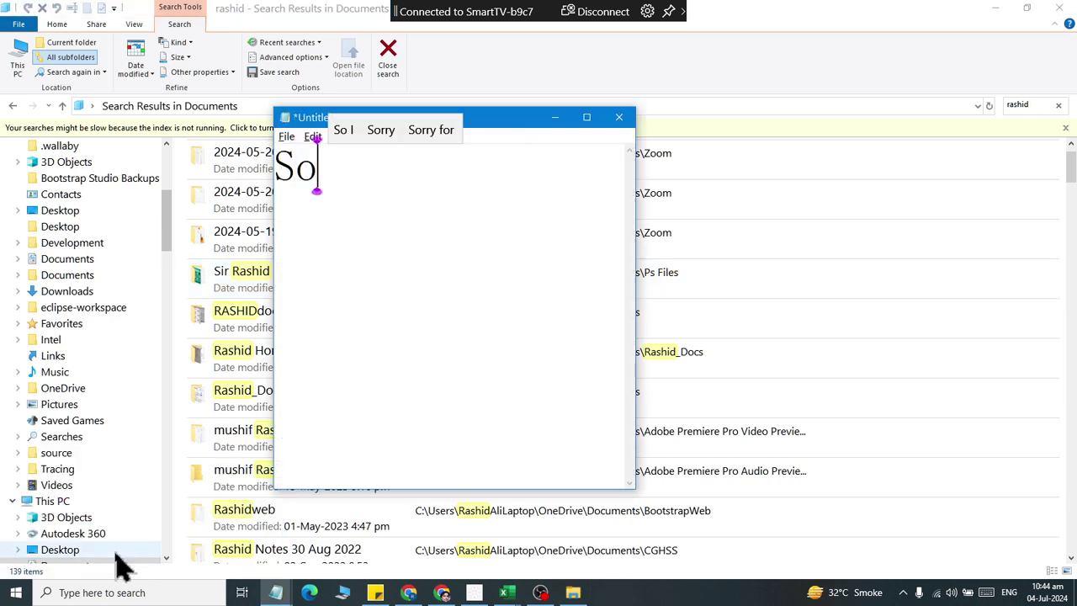
{"action": "type", "text": "ftare Fi"}
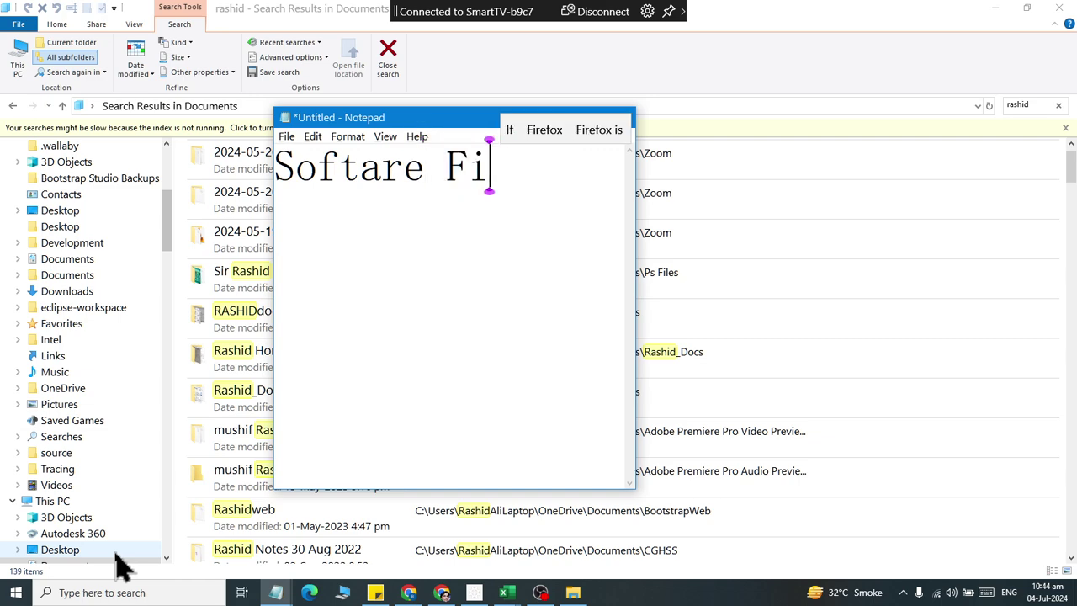
{"action": "key", "text": "BackSpace"}
{"action": "key", "text": "BackSpace"}
{"action": "key", "text": "BackSpace"}
{"action": "key", "text": "BackSpace"}
{"action": "key", "text": "BackSpace"}
{"action": "key", "text": "BackSpace"}
{"action": "type", "text": "w"}
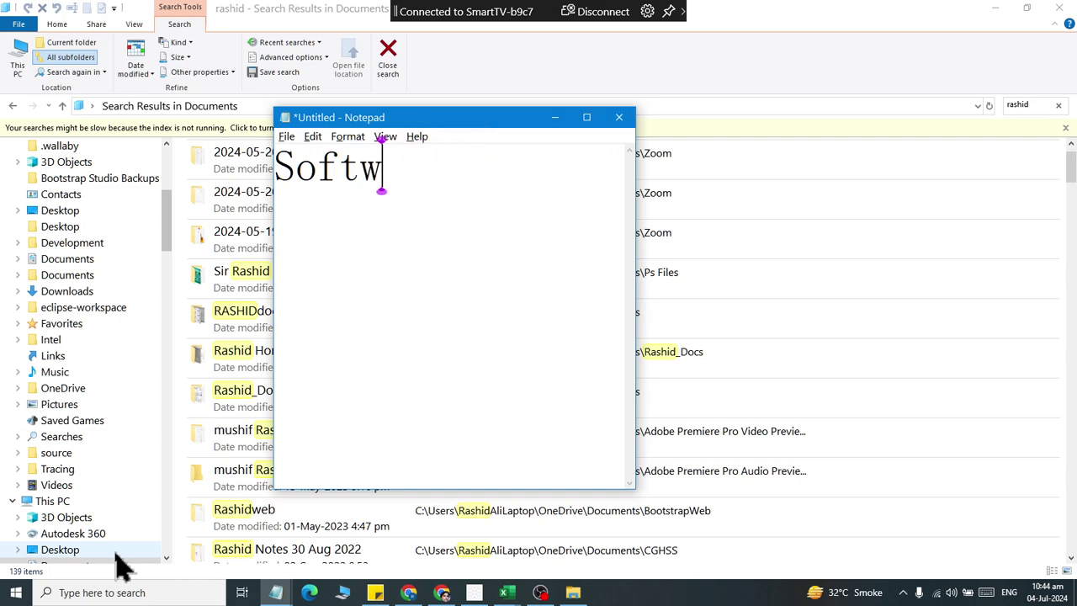
{"action": "type", "text": "are File Types"}
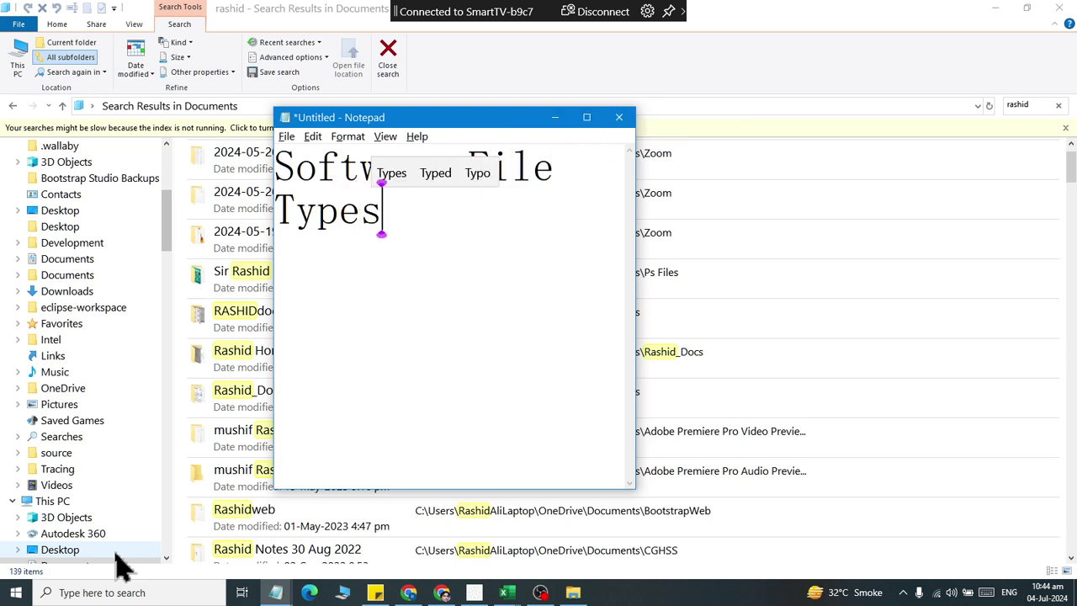
Maximize the Notepad window to fill the screen
{"action": "key", "text": "alt+space"}
{"action": "key", "text": "m"}
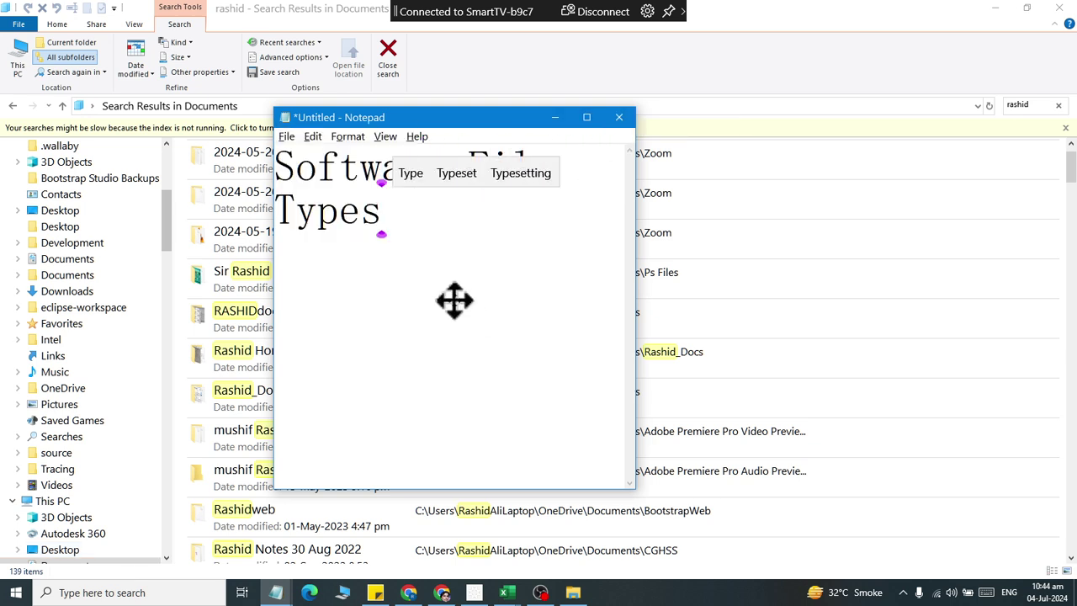
{"action": "key", "text": "Escape"}
{"action": "key", "text": "super+Up"}
Leave a blank line under the heading and list NOTEPAD, WORDPAD and MSPAINT on separate lines
{"action": "key", "text": "Return"}
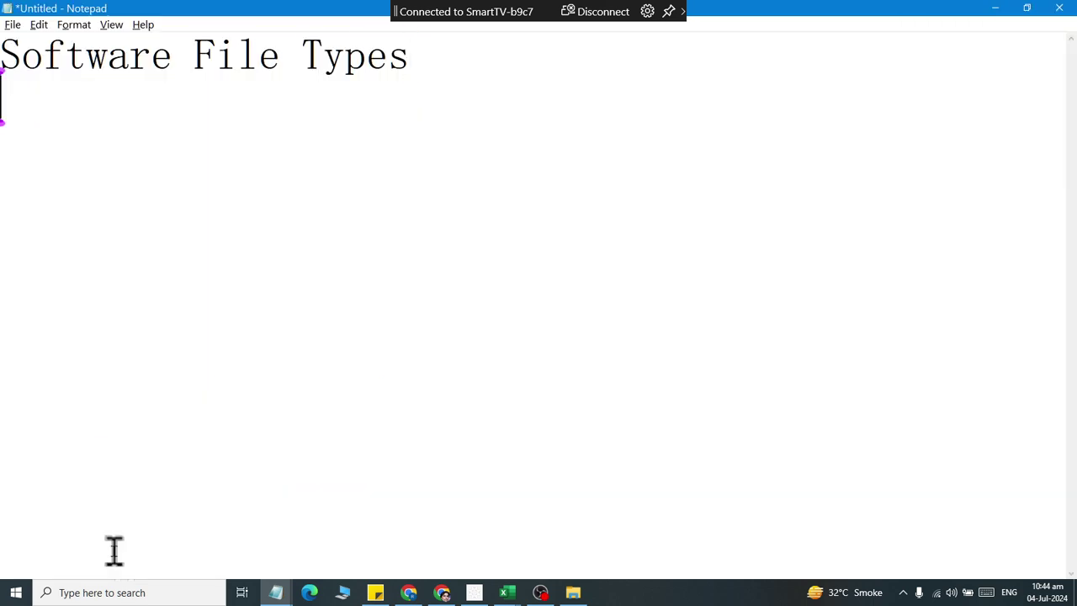
{"action": "type", "text": "NOTEPAD"}
{"action": "key", "text": "Return"}
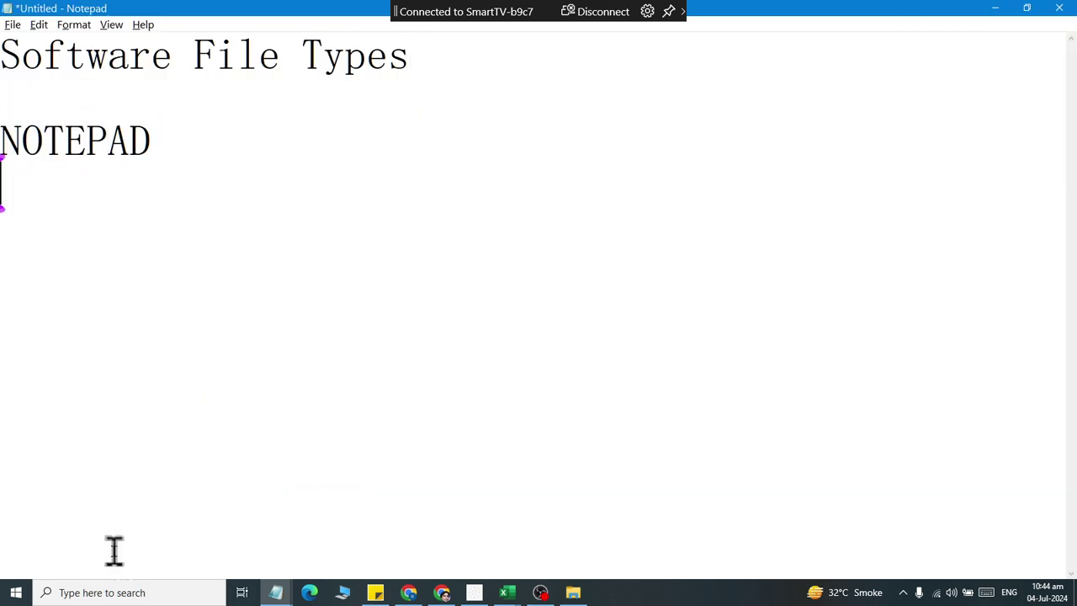
{"action": "type", "text": "WORDPA"}
{"action": "key", "text": "BackSpace"}
{"action": "type", "text": "PAD"}
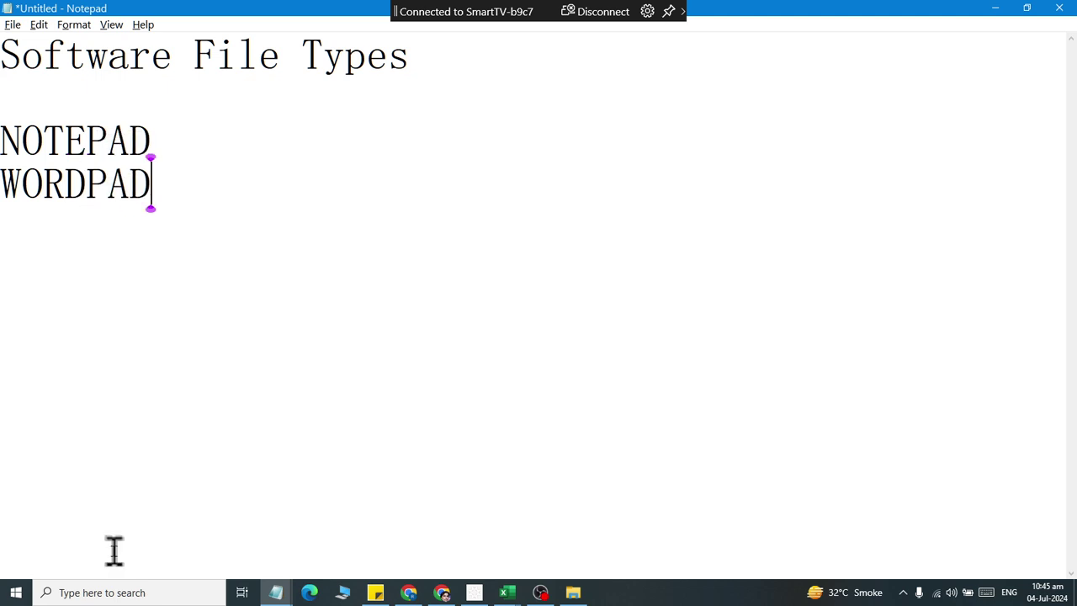
{"action": "key", "text": "Return"}
{"action": "type", "text": "MSPAINT"}
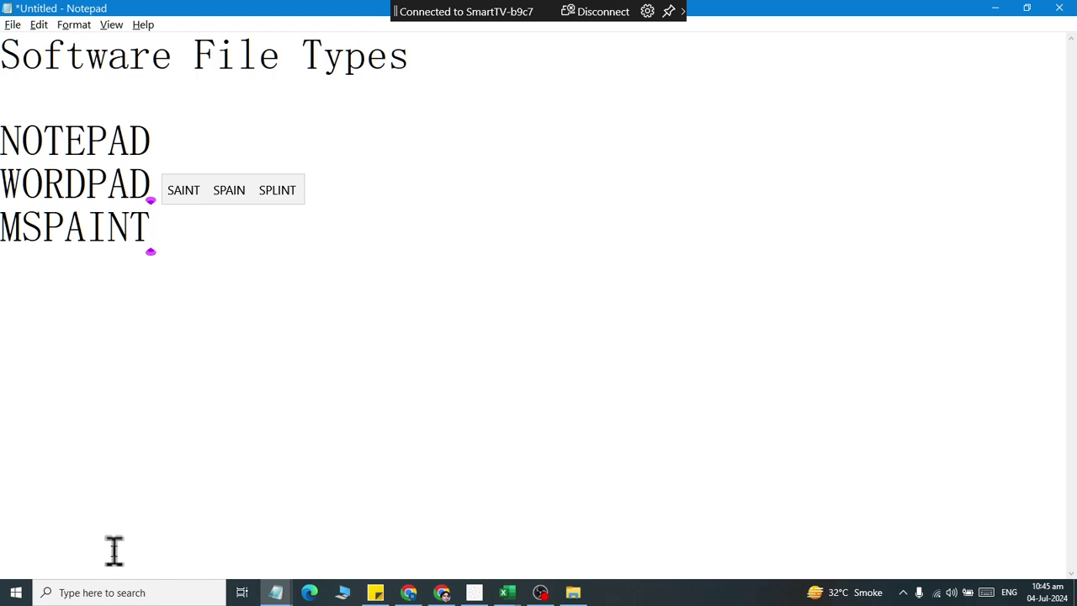
Add IMAGES and VIDEOS on separate lines below MSPAINT
{"action": "key", "text": "Return"}
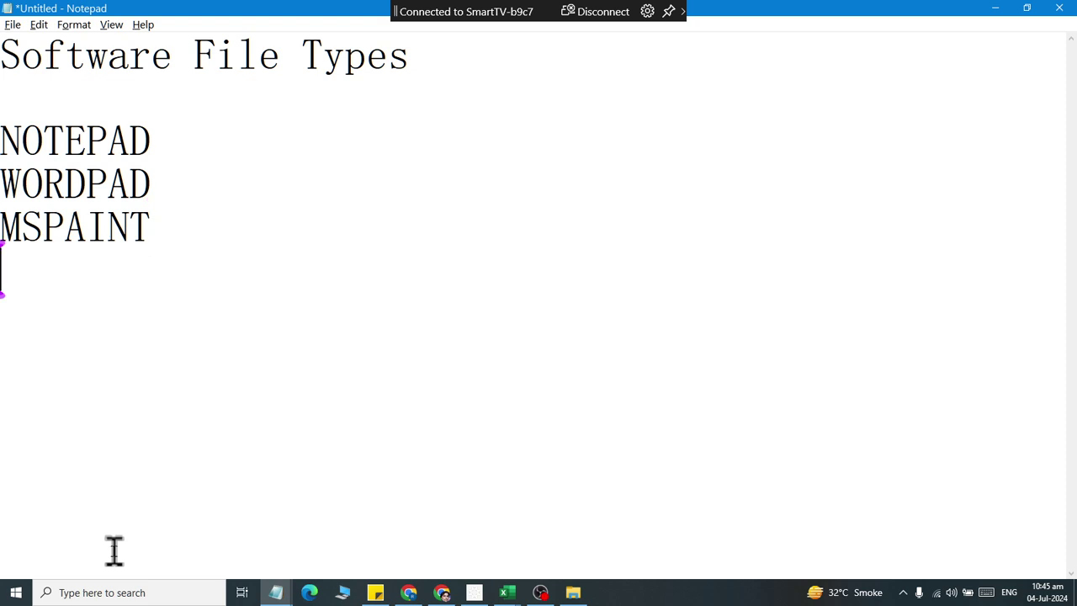
{"action": "type", "text": "IMAGES"}
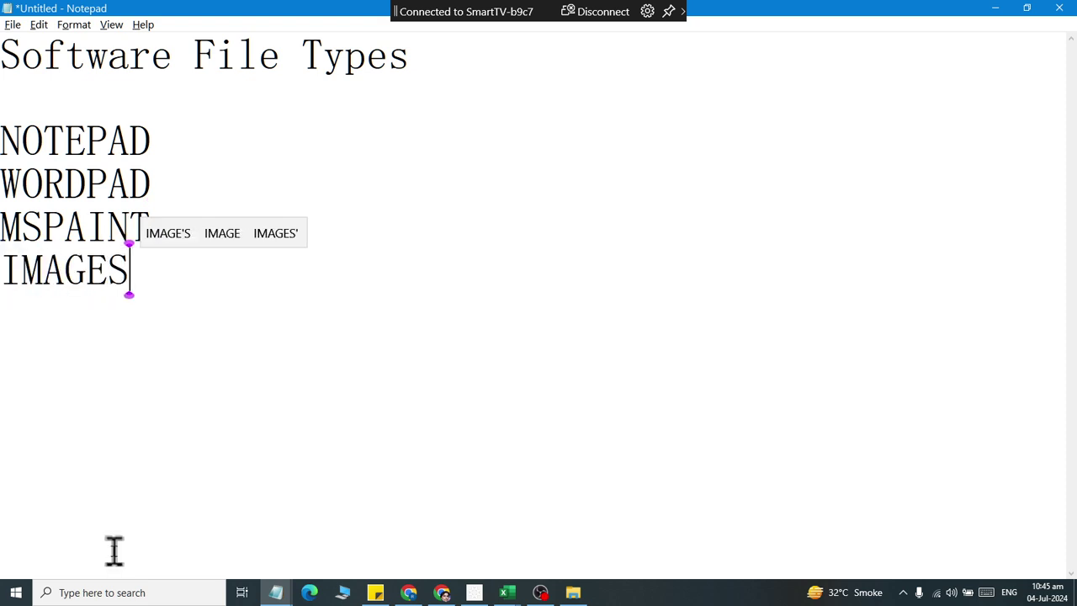
{"action": "key", "text": "Return"}
{"action": "type", "text": "VIDEO"}
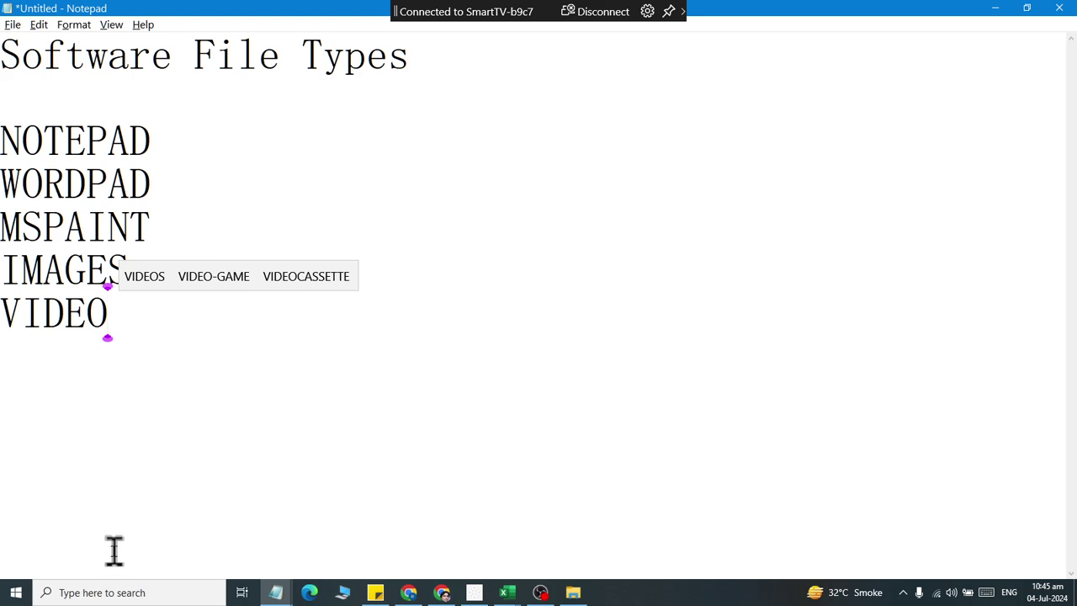
{"action": "type", "text": "S"}
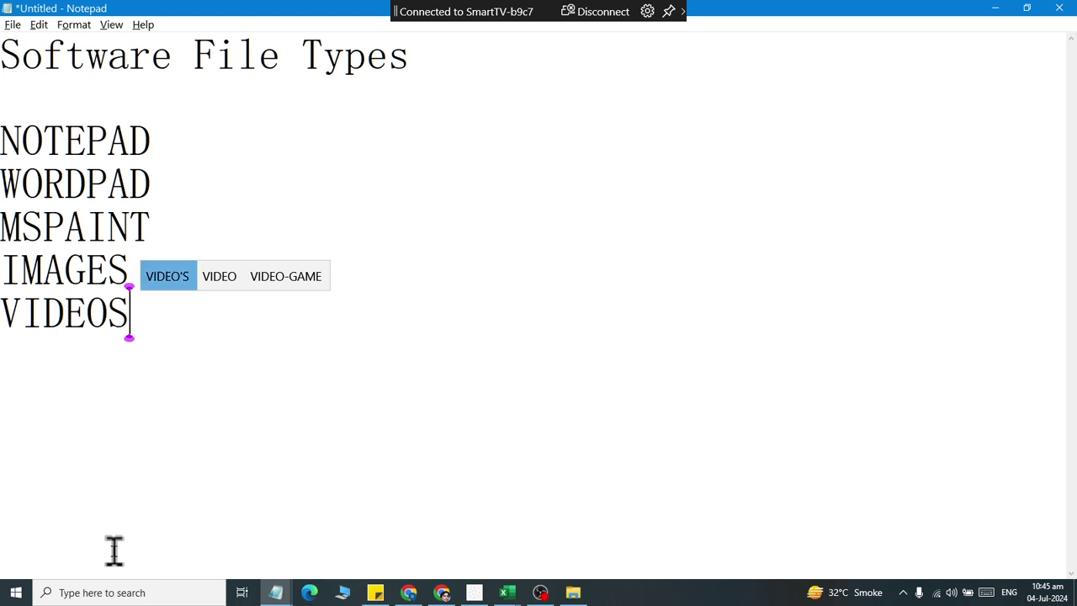
Enter the file extension .txt beside NOTEPAD and .rtf beside WORDPAD, aligned in a second column
{"action": "left_click", "coordinate": [129, 183]}
{"action": "left_click_drag", "start_coordinate": [129, 208], "coordinate": [344, 165]}
{"action": "type", "text": ".txt"}
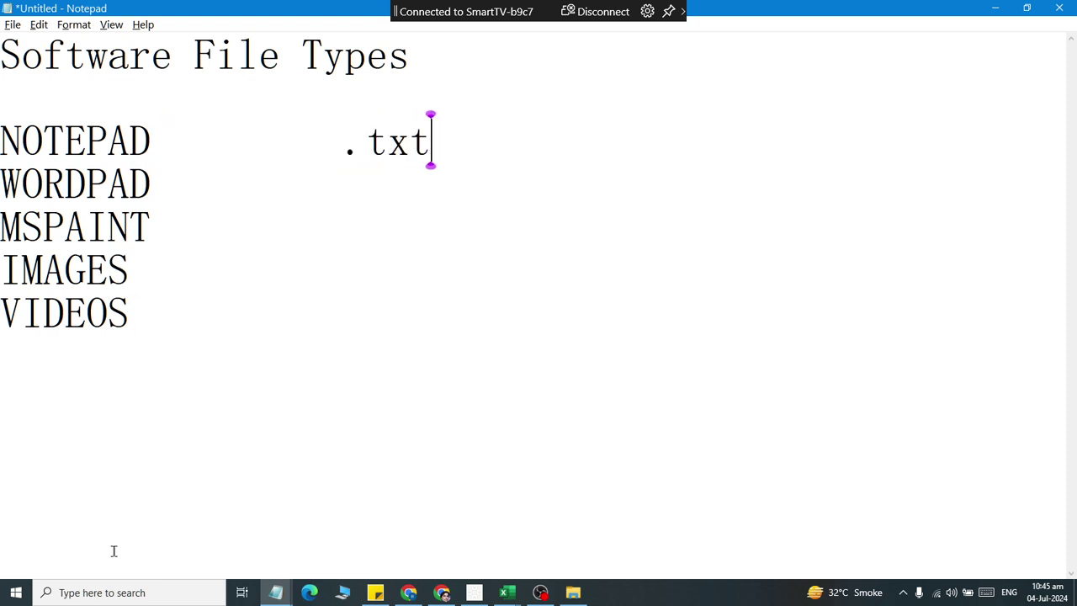
{"action": "left_click", "coordinate": [152, 183]}
{"action": "type", "text": ".rtf"}
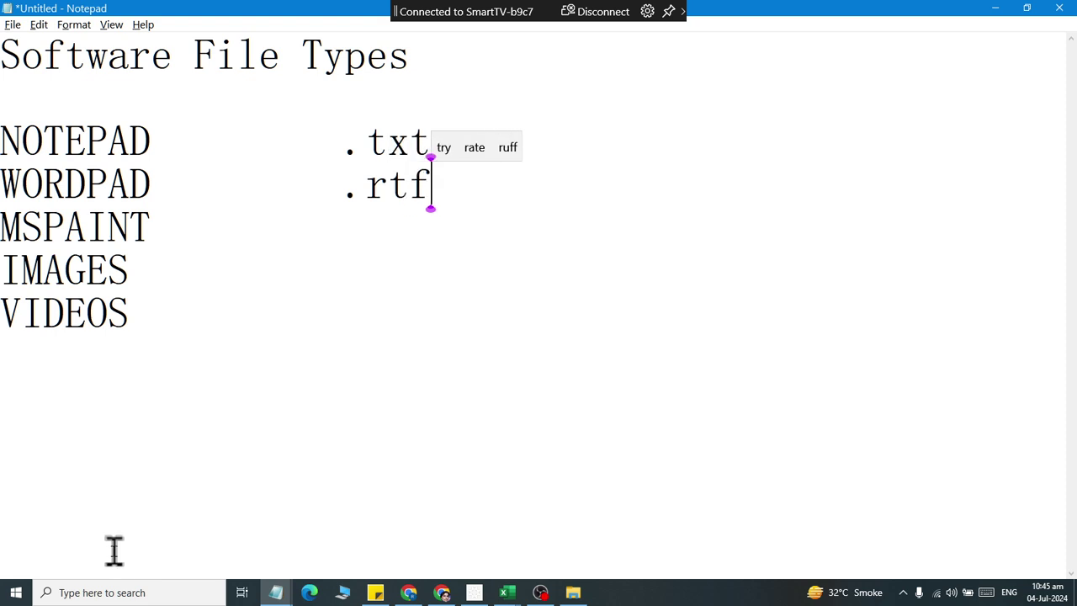
Enter the file extension .bmp beside MSPAINT, aligned in the second column
{"action": "left_click", "coordinate": [150, 226]}
{"action": "type", "text": "."}
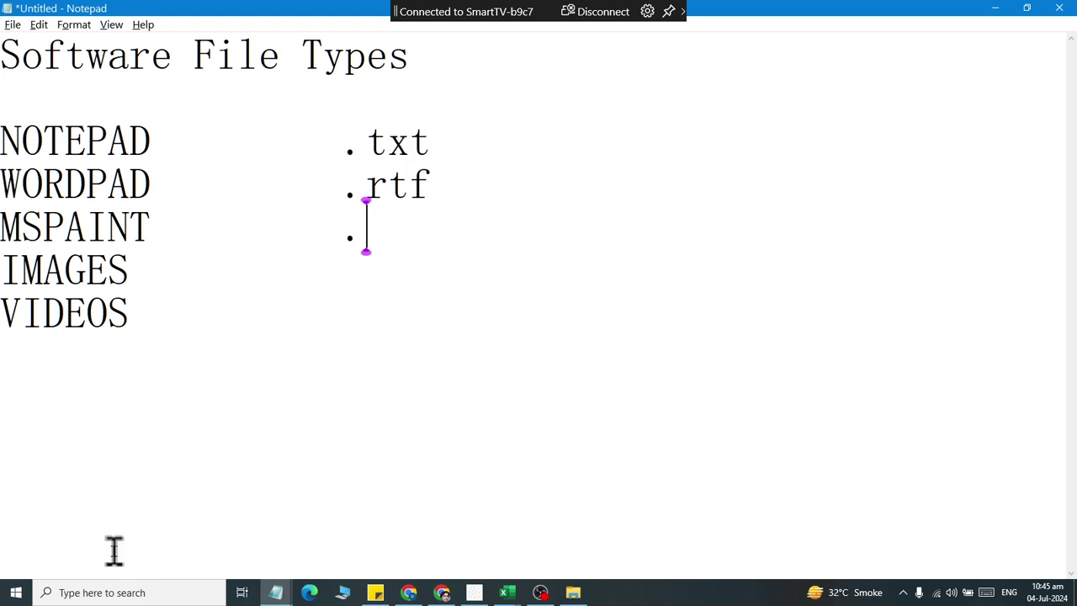
{"action": "type", "text": "bmp"}
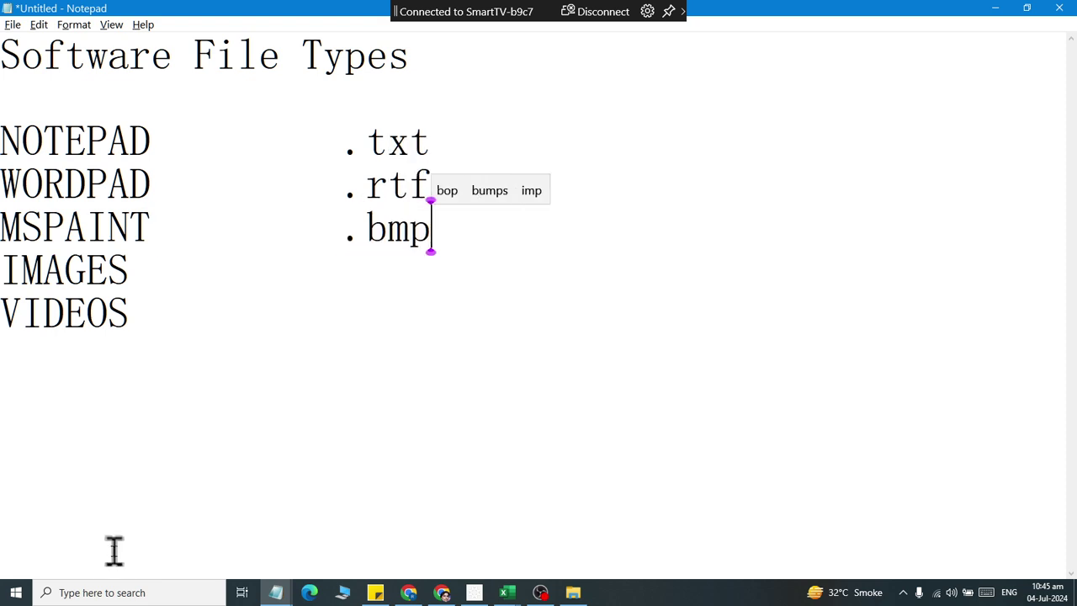
Enter the extensions .jpg, .png, .jpeg and .gif beside IMAGES, spaced out in columns on the same line
{"action": "left_click", "coordinate": [128, 269]}
{"action": "type", "text": "."}
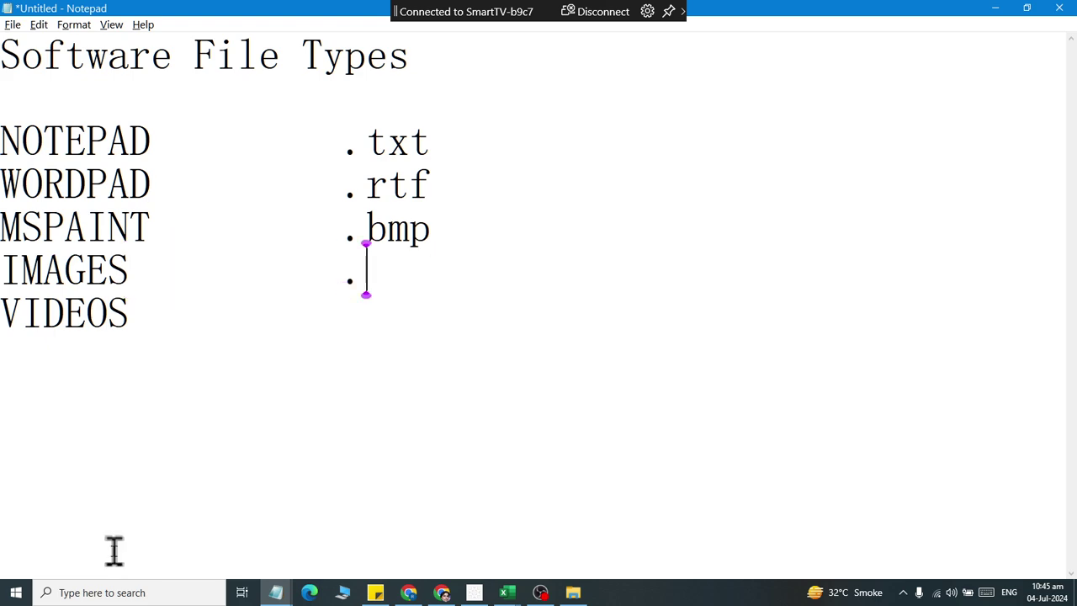
{"action": "type", "text": "jpn"}
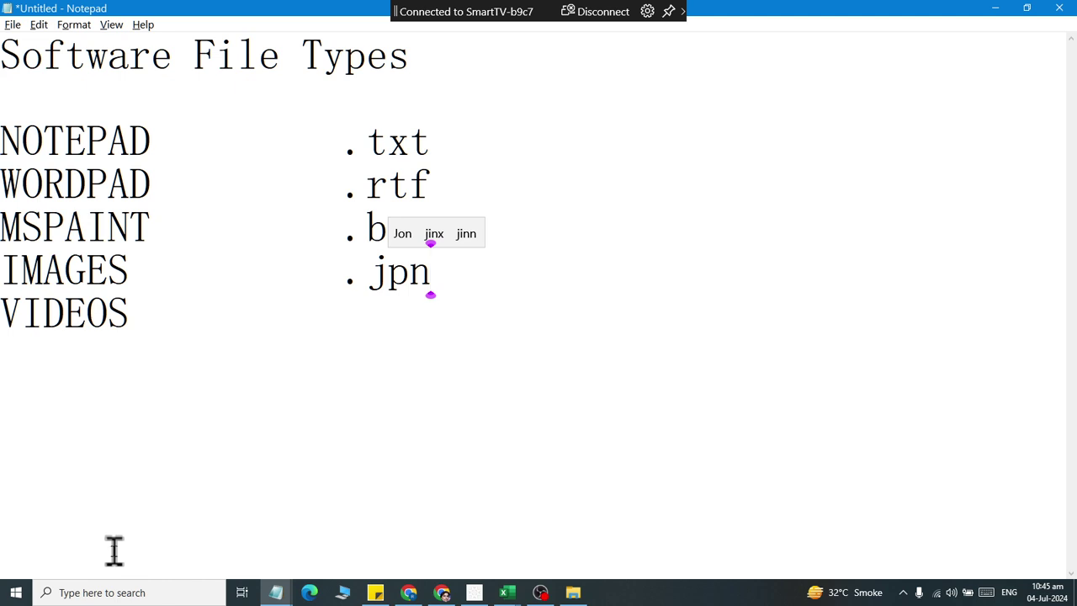
{"action": "key", "text": "BackSpace"}
{"action": "type", "text": "g"}
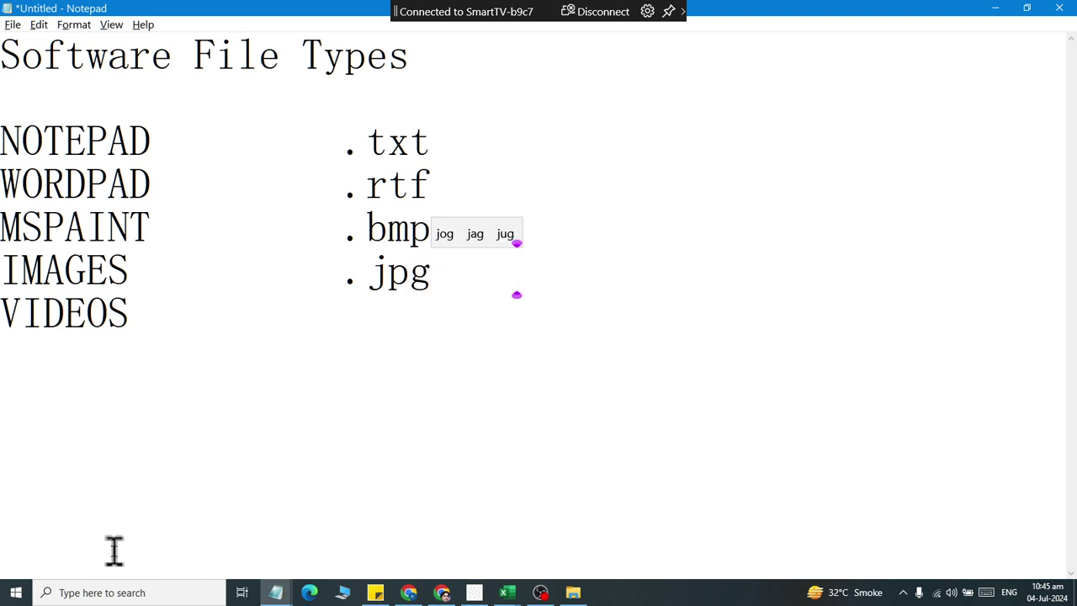
{"action": "type", "text": "    .png"}
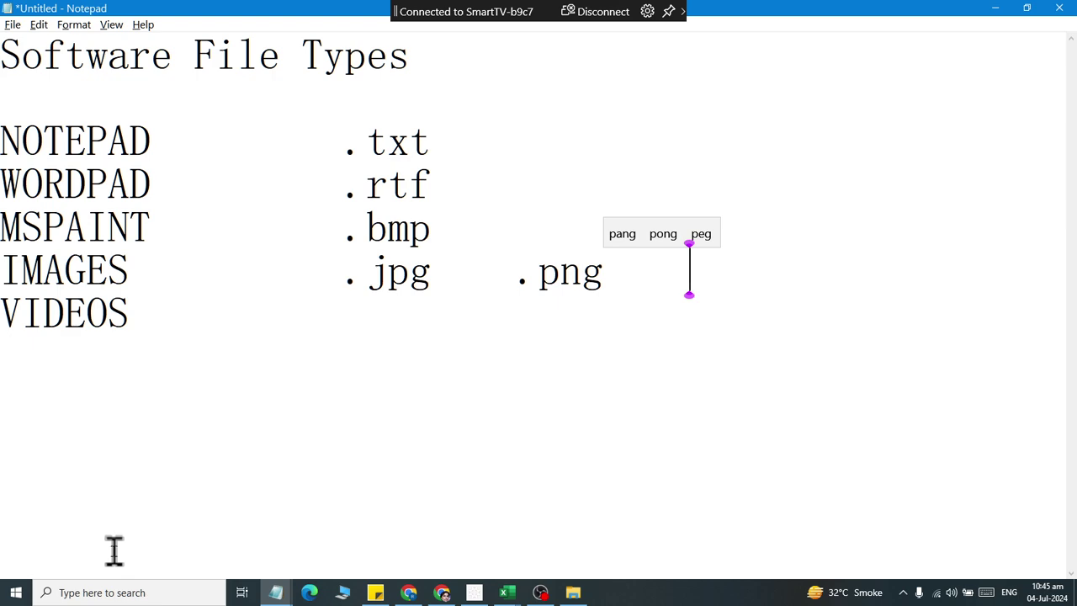
{"action": "type", "text": "    jpeg"}
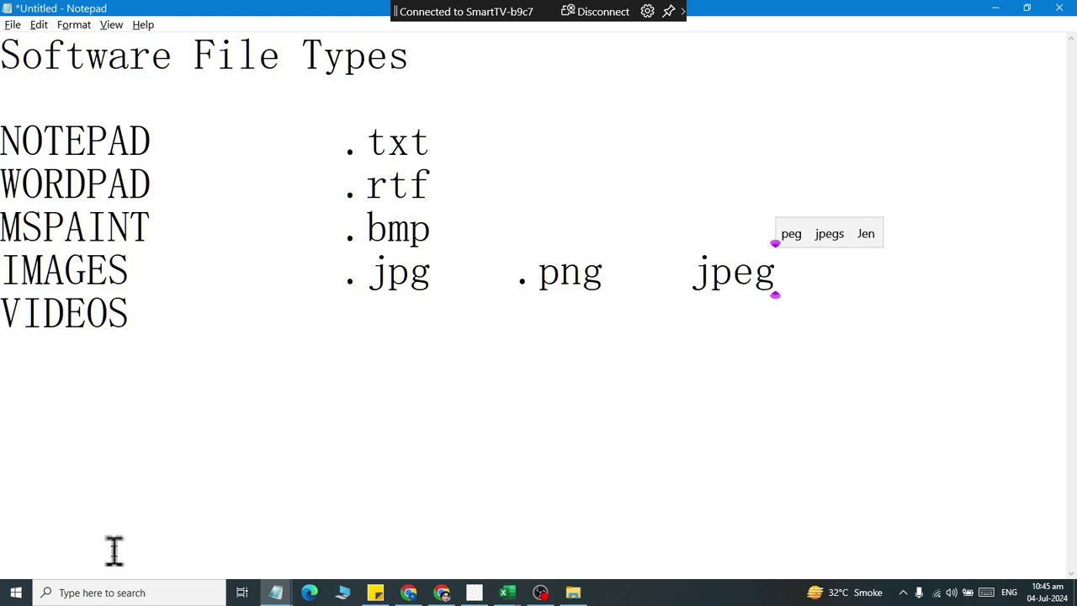
{"action": "key", "text": "ctrl+Left"}
{"action": "type", "text": "."}
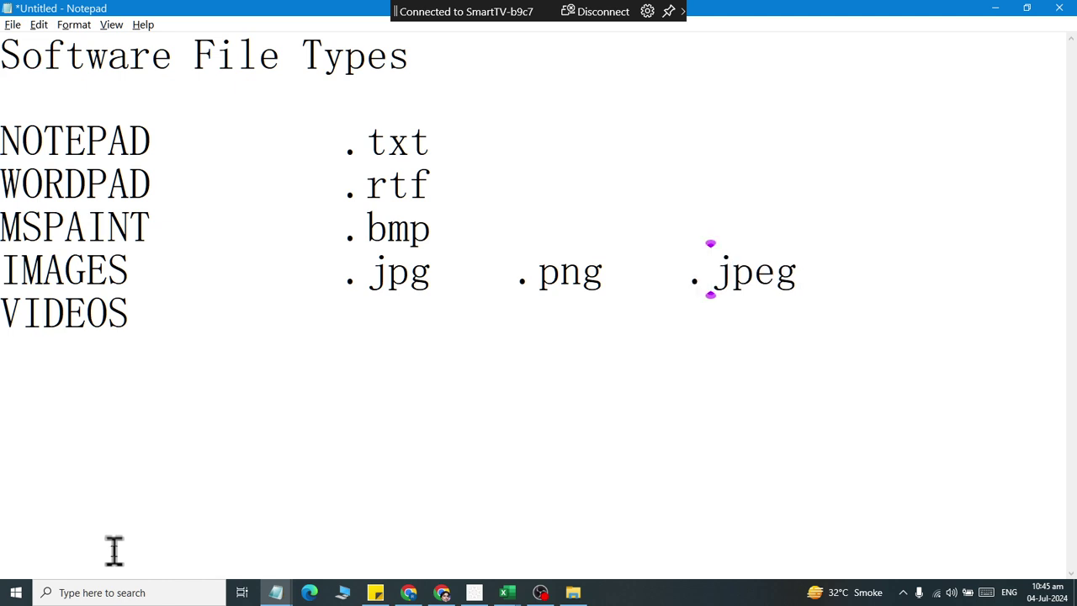
{"action": "key", "text": "End"}
{"action": "type", "text": ".gif"}
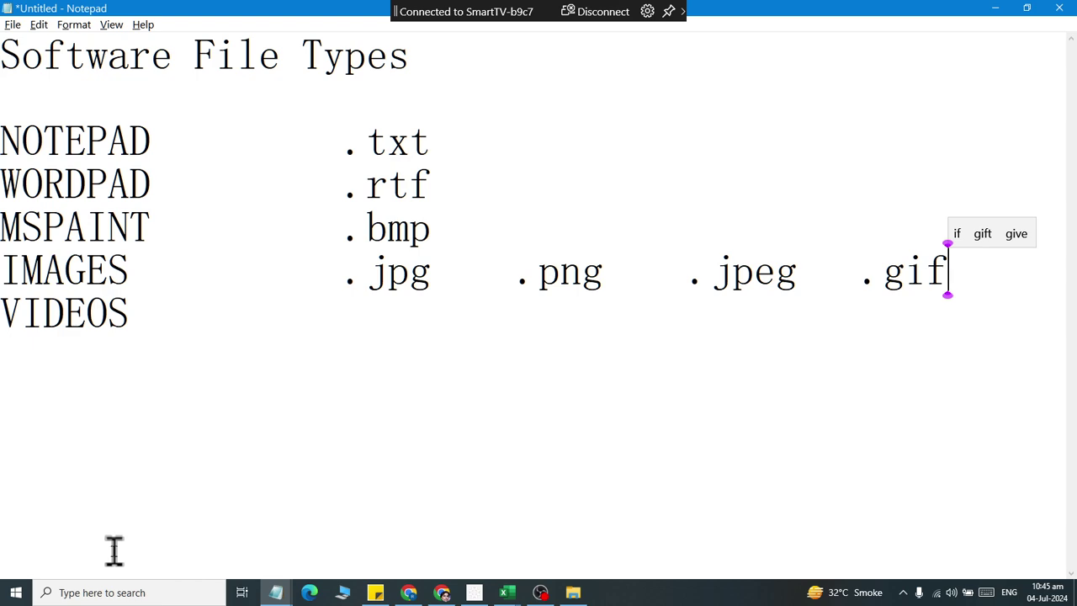
Enter the file extension .mp4 beside VIDEOS, aligned under the other extensions
{"action": "key", "text": "Down"}
{"action": "key", "text": "Tab"}
{"action": "key", "text": "Tab"}
{"action": "type", "text": "."}
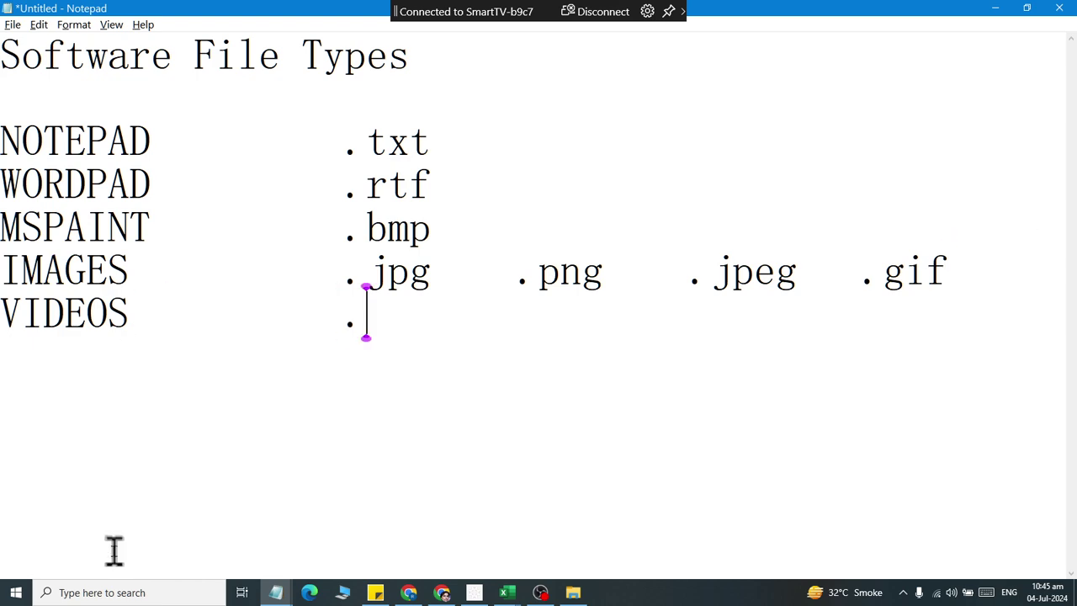
{"action": "type", "text": "mp4"}
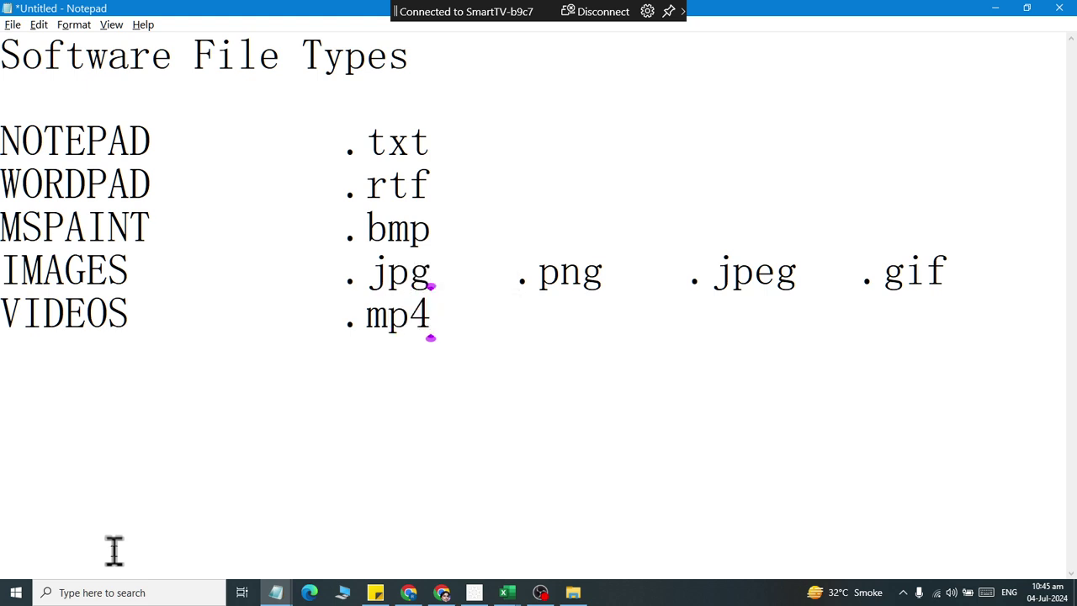
Add an Audios line below VIDEOS with the extensions .mp3 and .wav in separate columns
{"action": "key", "text": "Return"}
{"action": "type", "text": "Audios"}
{"action": "key", "text": "Tab"}
{"action": "key", "text": "Tab"}
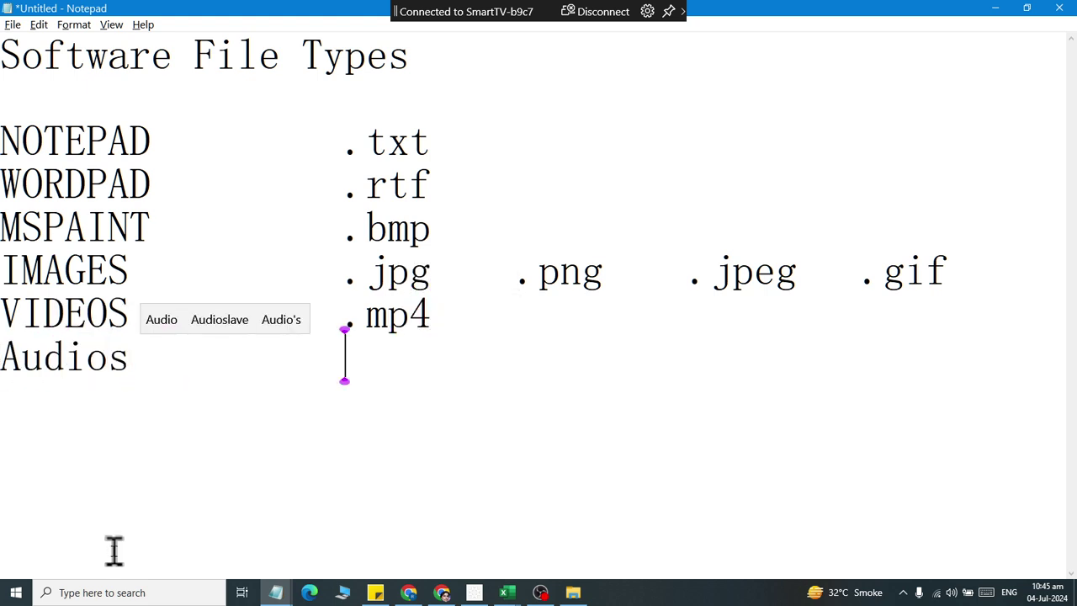
{"action": "type", "text": ".mp3"}
{"action": "key", "text": "Tab"}
{"action": "type", "text": ".w"}
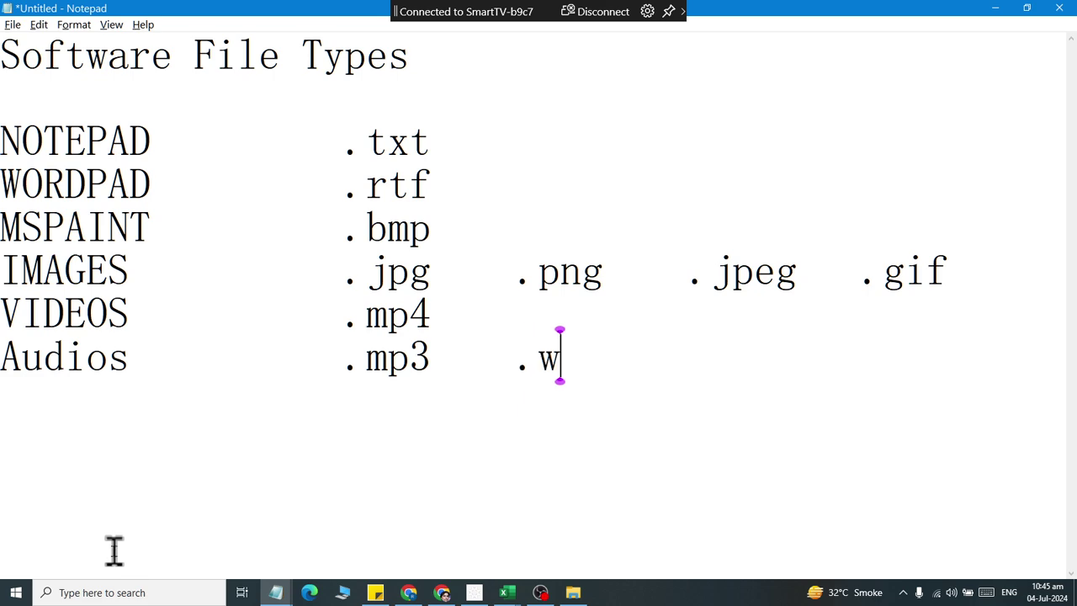
{"action": "type", "text": "av"}
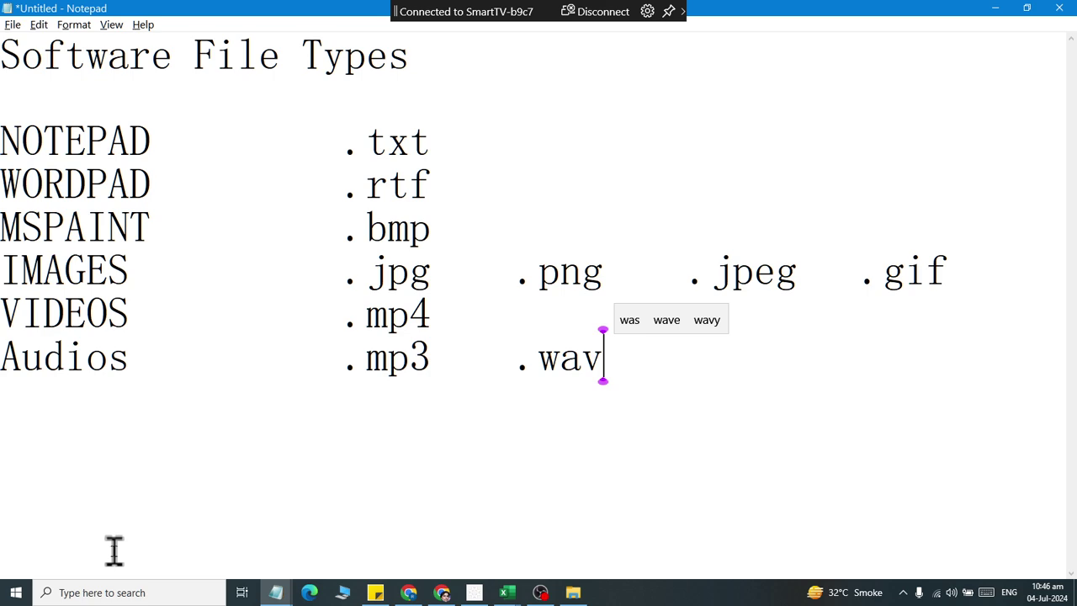
Add the wildcard search term *.txt in a new column after .txt on the NOTEPAD line
{"action": "left_click", "coordinate": [350, 143]}
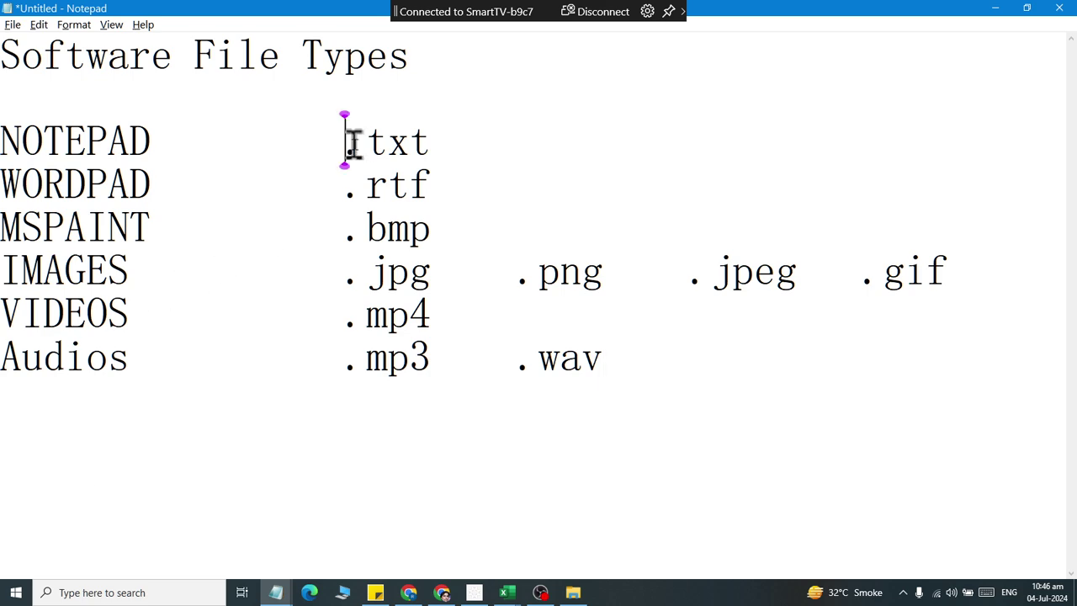
{"action": "left_click_drag", "start_coordinate": [347, 143], "coordinate": [432, 149]}
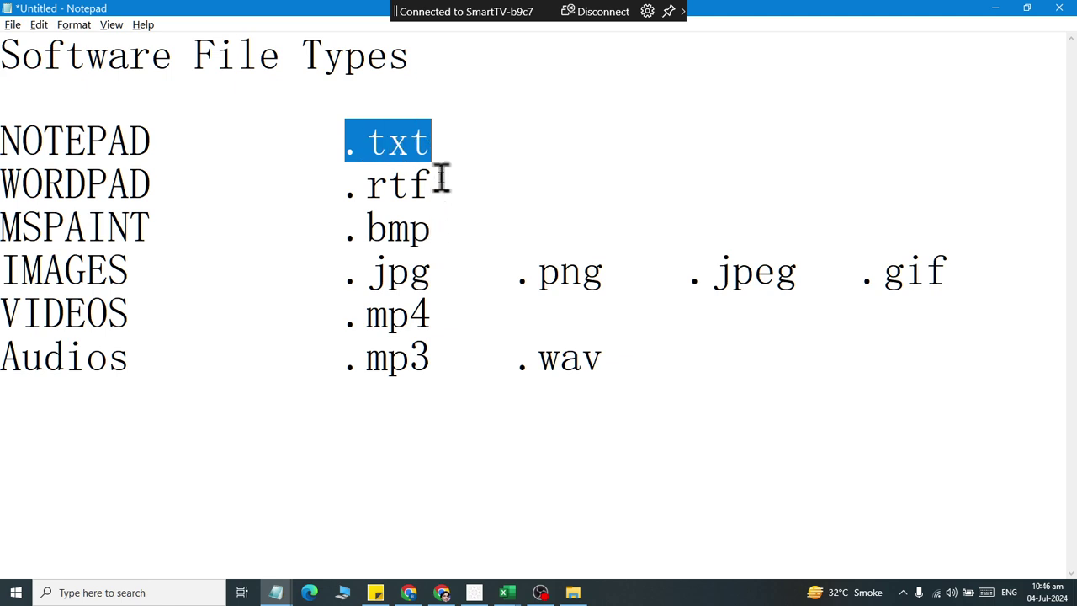
{"action": "left_click", "coordinate": [446, 145]}
{"action": "key", "text": "Tab"}
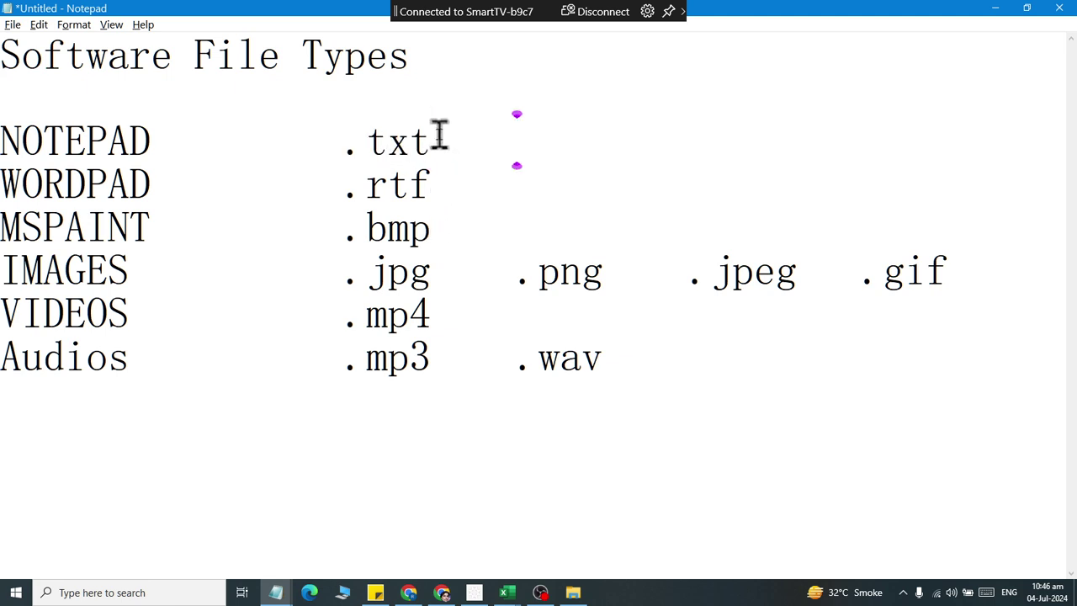
{"action": "type", "text": "*"}
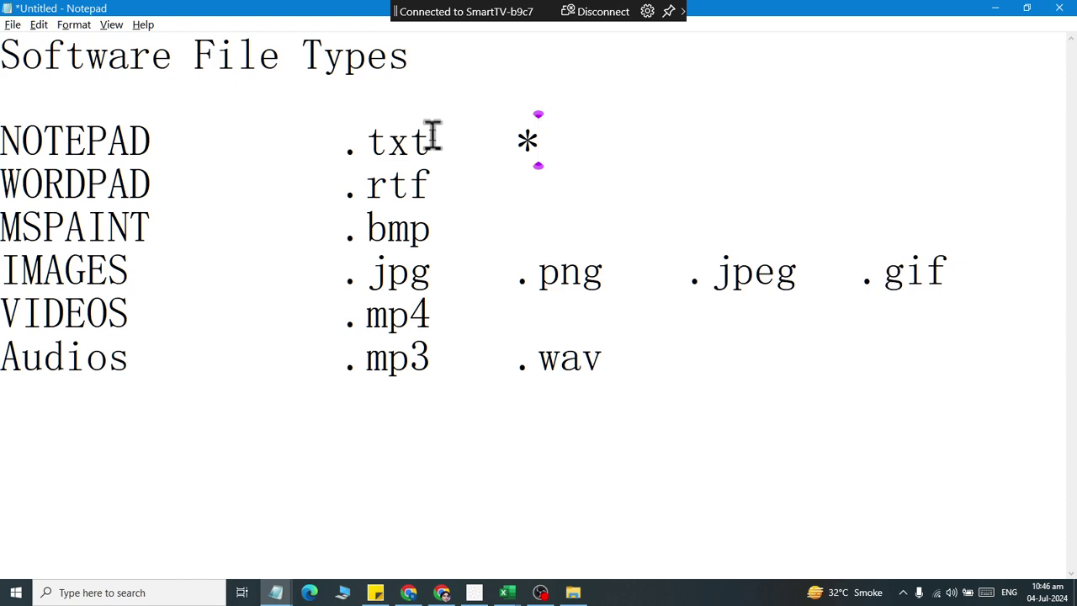
{"action": "type", "text": ".txt"}
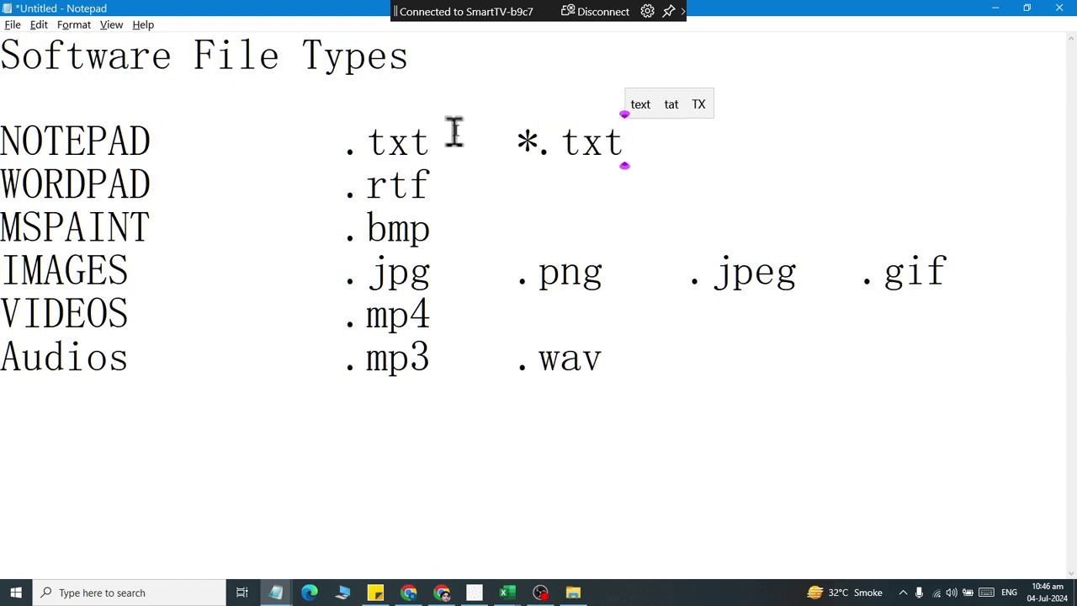
Switch to File Explorer, search Documents for *.txt and look through the listed files
{"action": "left_click_drag", "start_coordinate": [538, 142], "coordinate": [635, 142]}
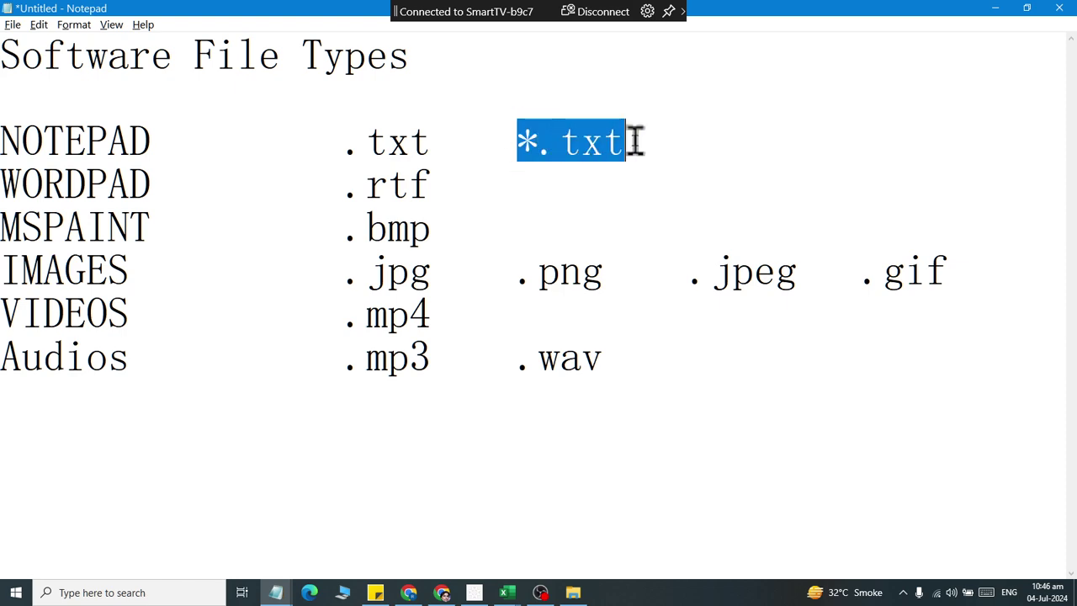
{"action": "key", "text": "alt+Tab"}
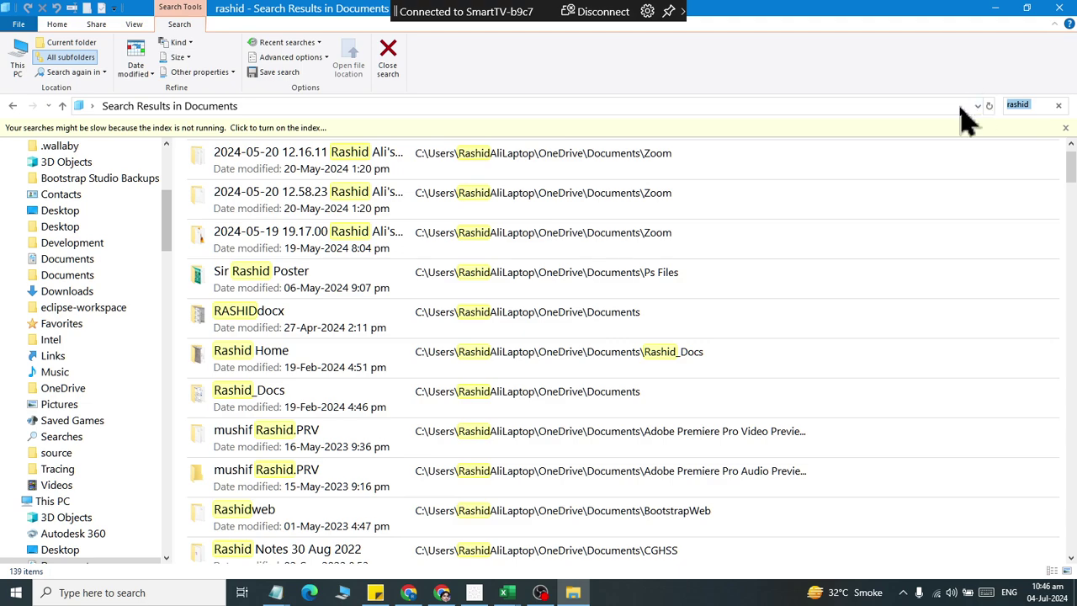
{"action": "type", "text": "*.txt"}
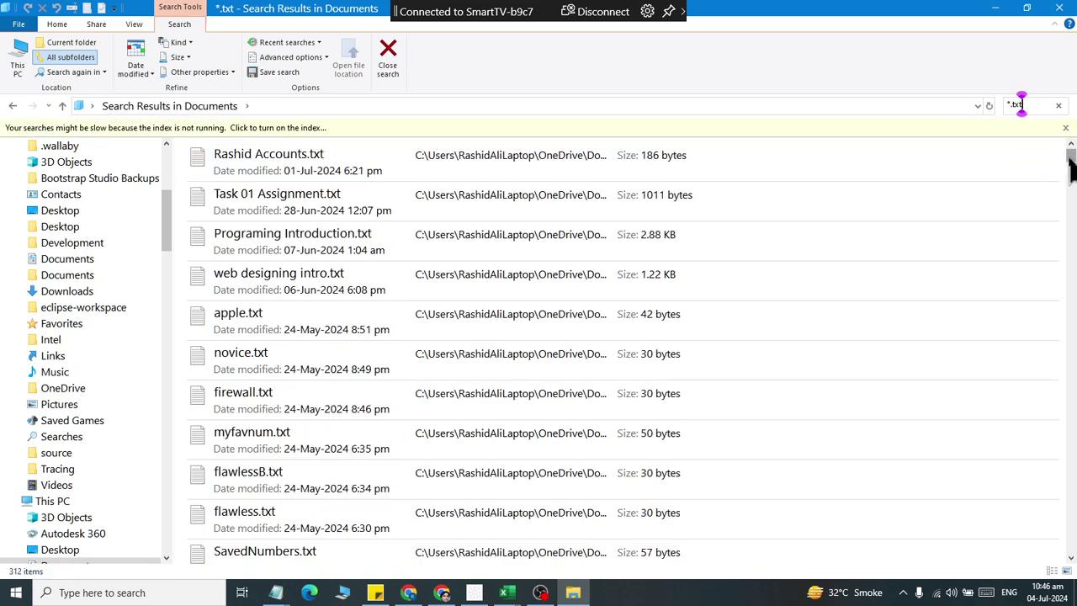
{"action": "left_click_drag", "start_coordinate": [1070, 168], "coordinate": [1071, 497]}
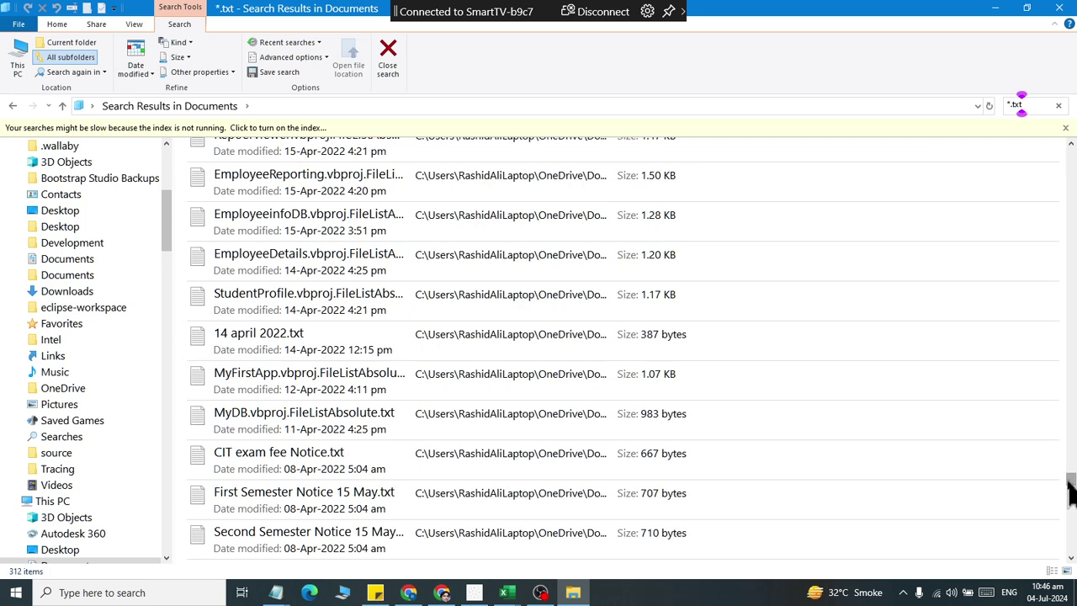
Switch back to Notepad and add the wildcard search term *.rtf after .rtf on the WORDPAD line
{"action": "key", "text": "alt+Tab"}
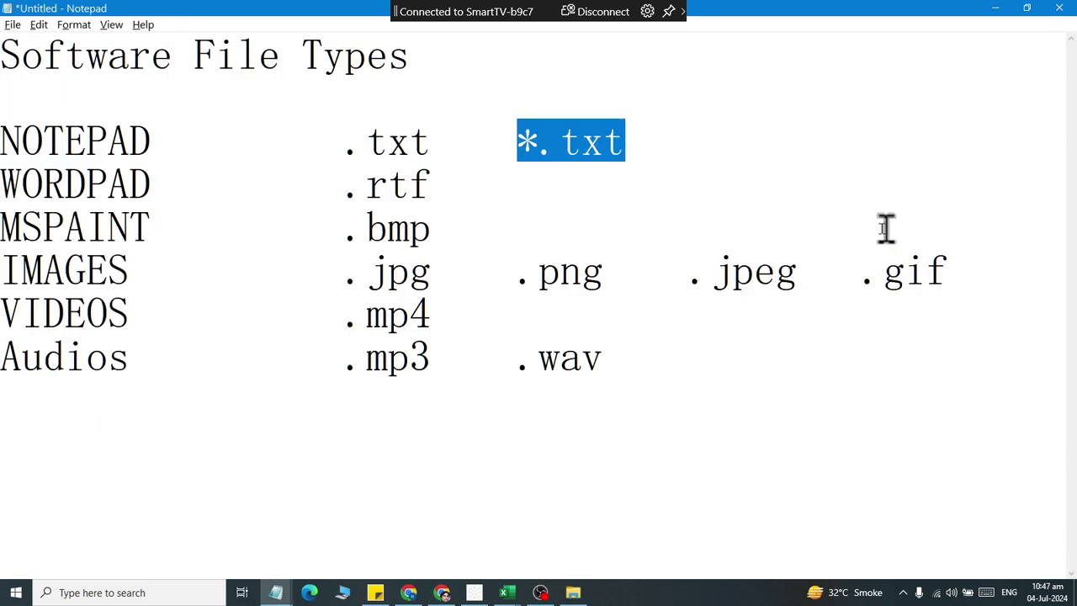
{"action": "left_click", "coordinate": [429, 184]}
{"action": "left_click", "coordinate": [513, 180]}
{"action": "type", "text": "*.rtf"}
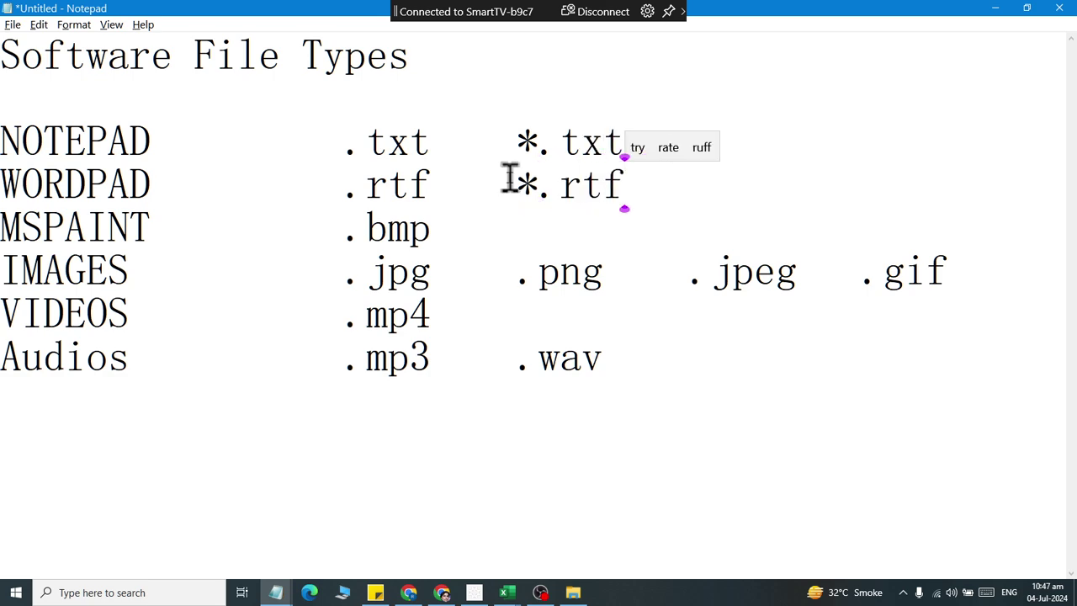
Copy *.rtf from the WORDPAD line and use it to search Documents in File Explorer
{"action": "left_click_drag", "start_coordinate": [513, 178], "coordinate": [618, 204]}
{"action": "key", "text": "ctrl+c"}
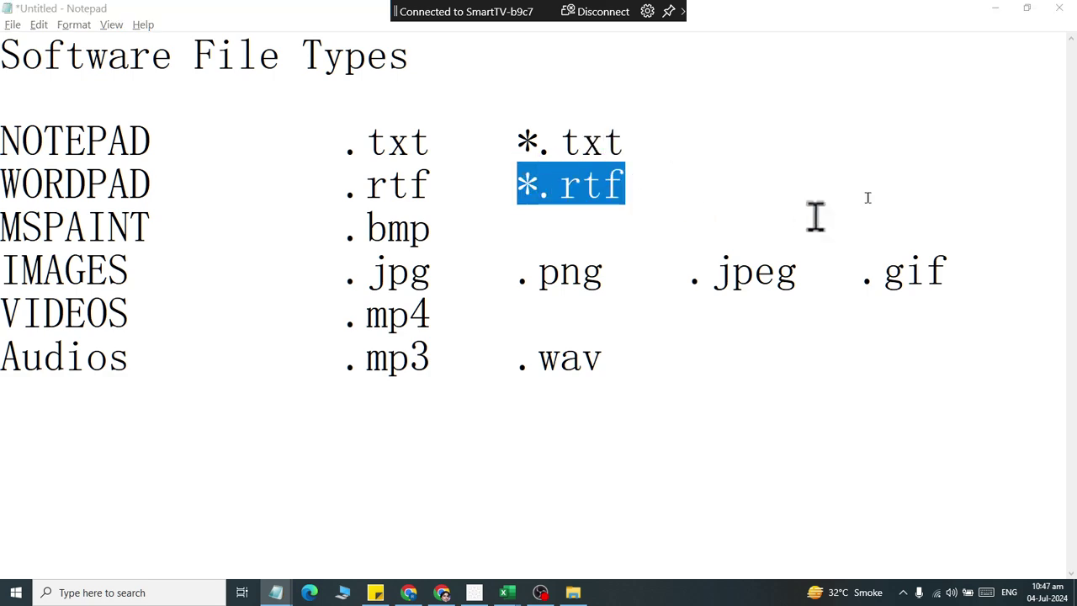
{"action": "key", "text": "alt+Tab"}
{"action": "left_click", "coordinate": [1018, 105]}
{"action": "key", "text": "ctrl+v"}
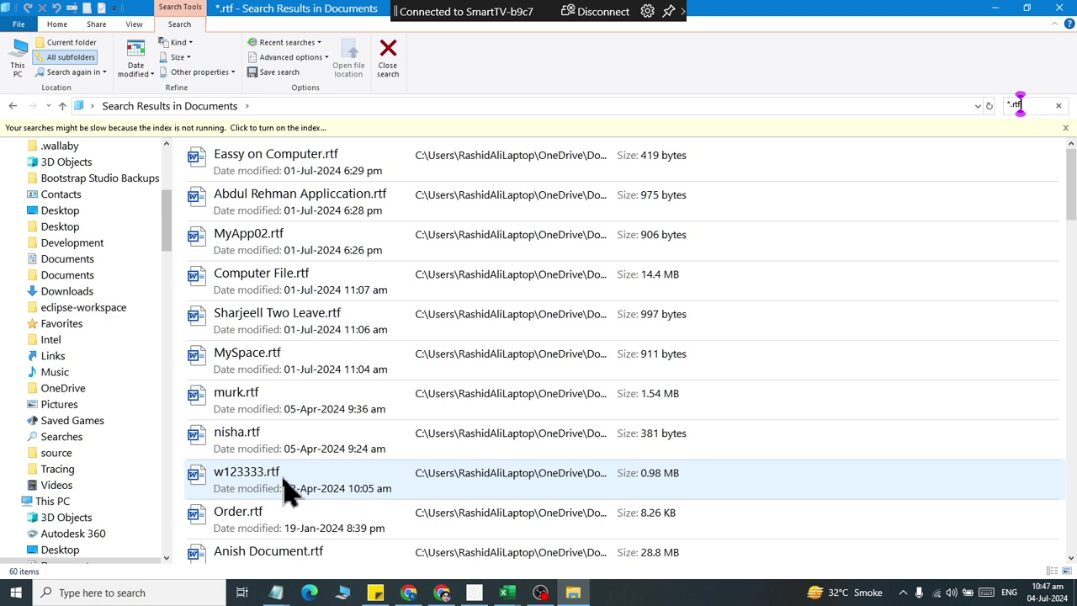
Copy .mp4 from the VIDEOS line in Notepad and use it to search Documents in File Explorer
{"action": "key", "text": "alt+Tab"}
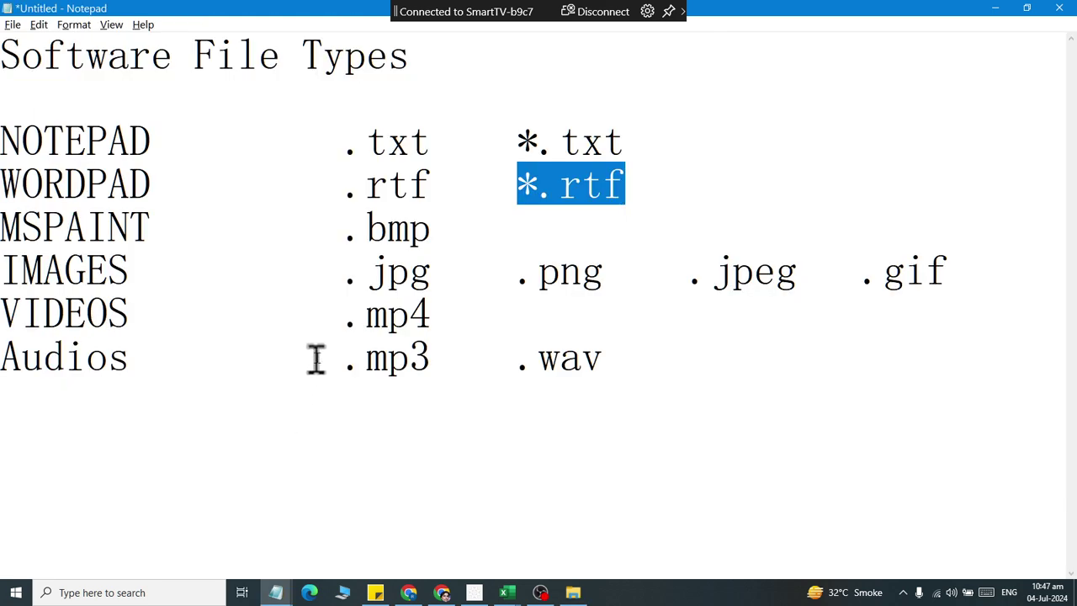
{"action": "left_click_drag", "start_coordinate": [344, 317], "coordinate": [445, 327]}
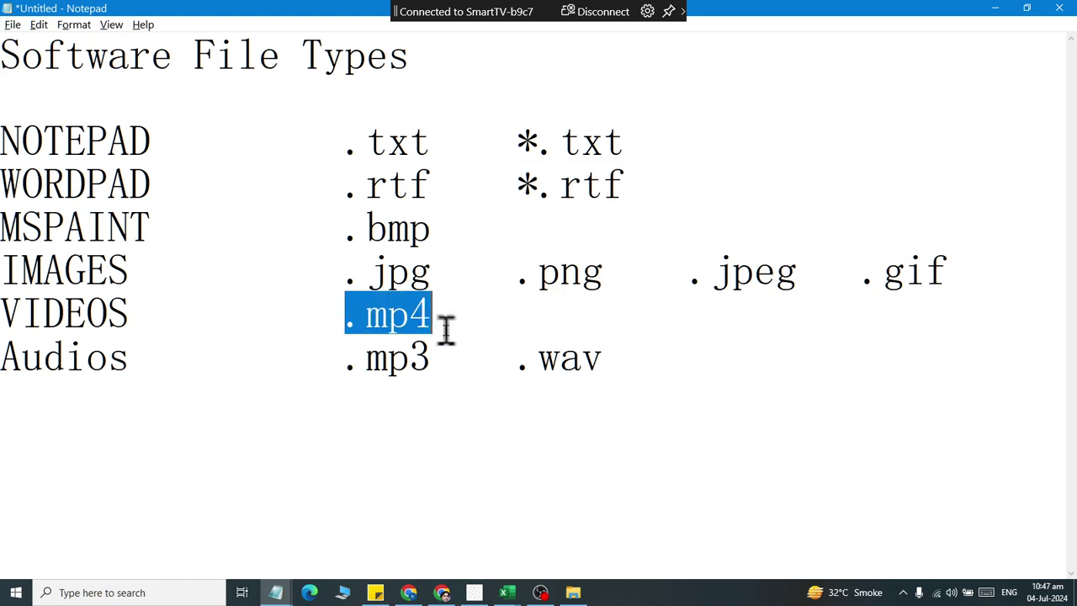
{"action": "key", "text": "alt+Tab"}
{"action": "key", "text": "ctrl+v"}
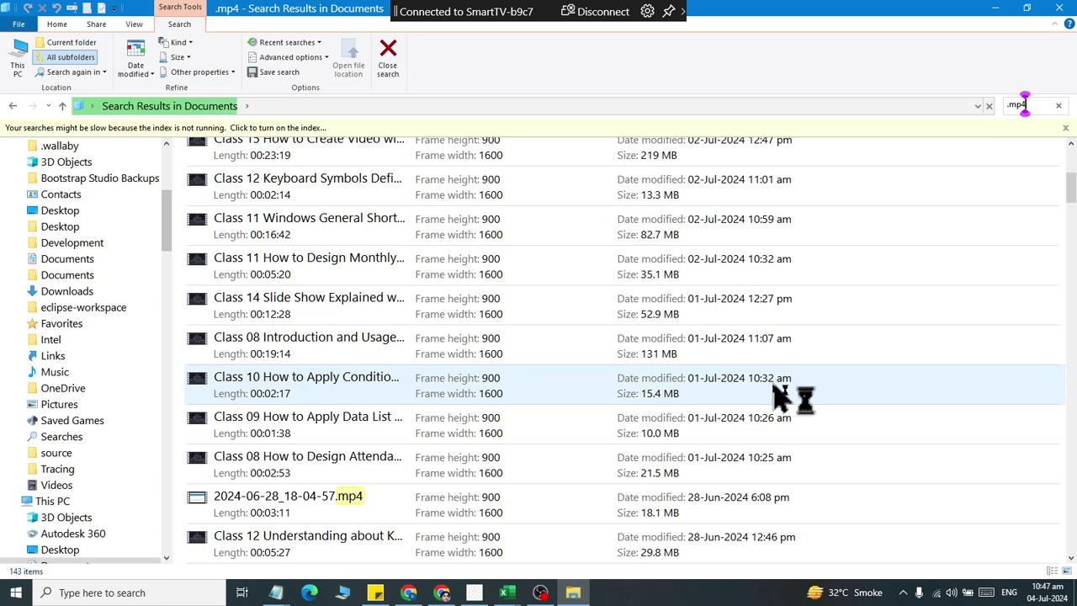
Highlight rtf on the WORDPAD line in Notepad, look through the .mp4 results in File Explorer, and return to Notepad
{"action": "key", "text": "alt+Tab"}
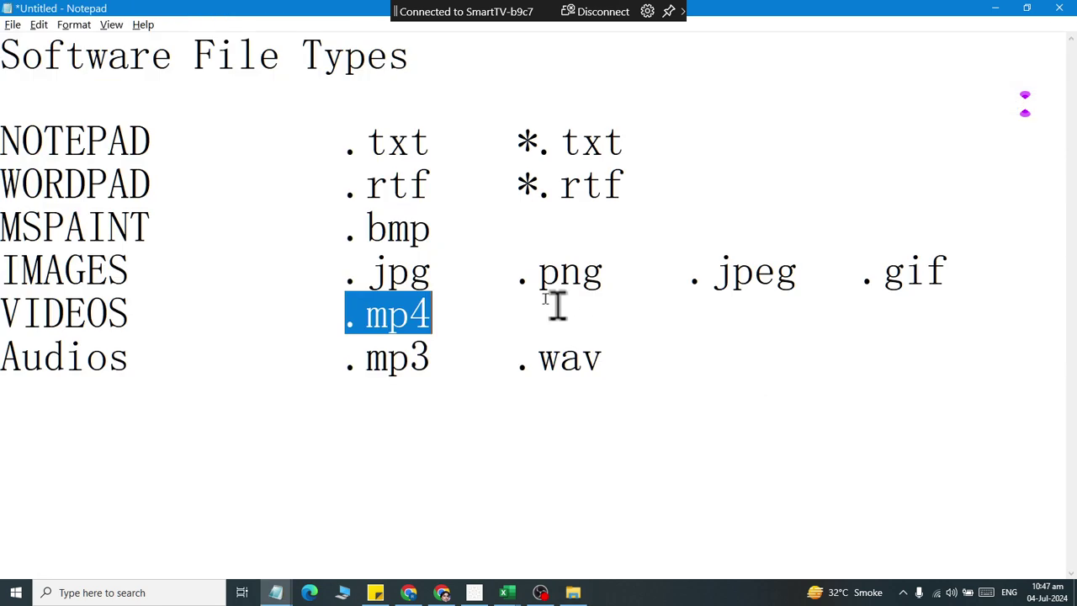
{"action": "left_click_drag", "start_coordinate": [367, 187], "coordinate": [427, 192]}
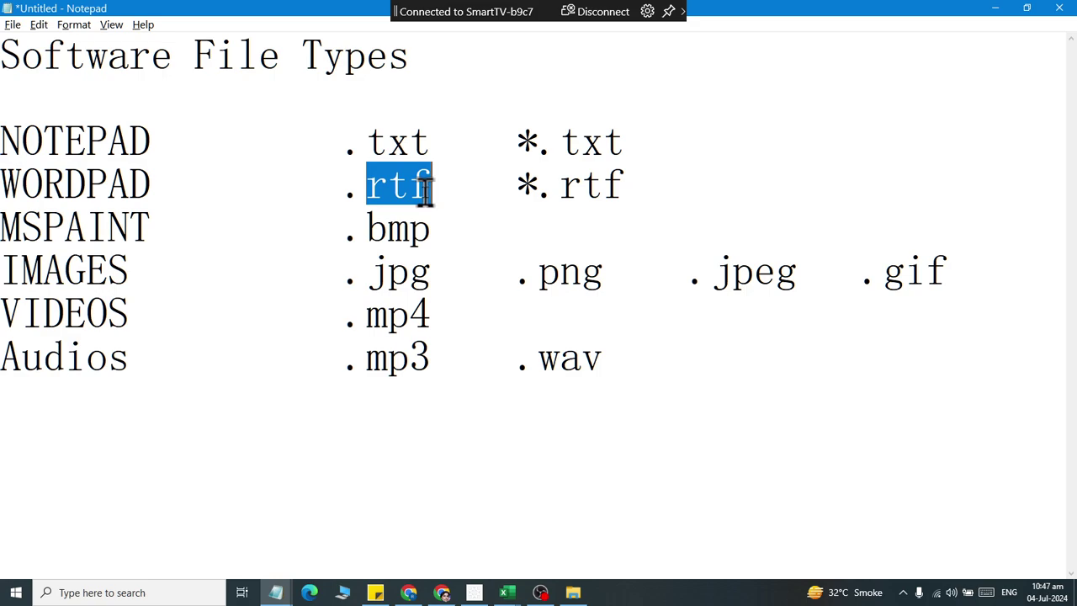
{"action": "key", "text": "alt+Tab"}
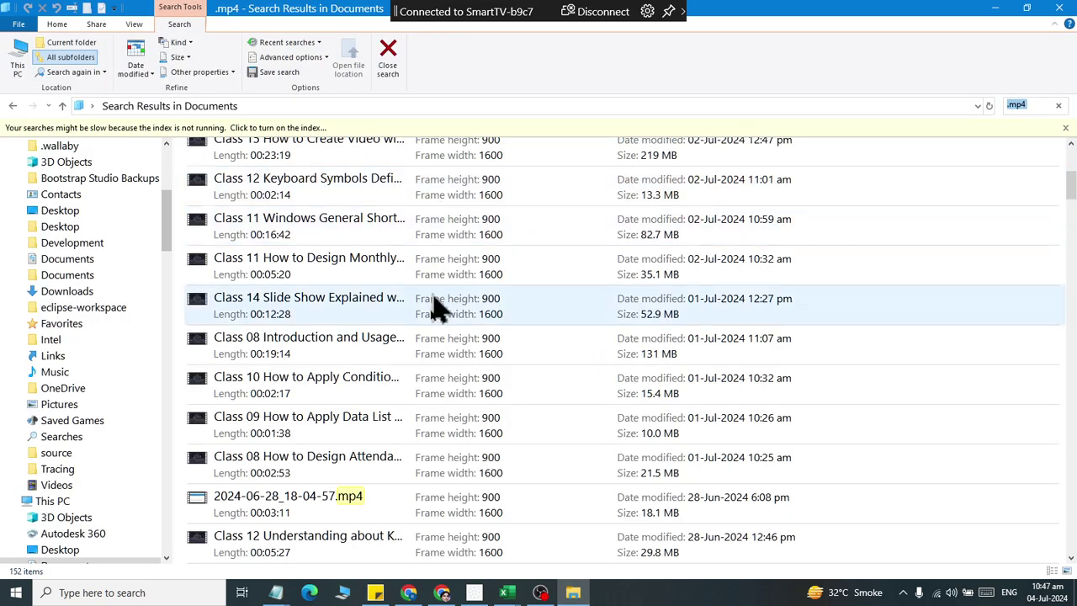
{"action": "scroll", "coordinate": [383, 503], "scroll_direction": "down", "scroll_amount": 5}
{"action": "scroll", "coordinate": [383, 503], "scroll_direction": "down", "scroll_amount": 3}
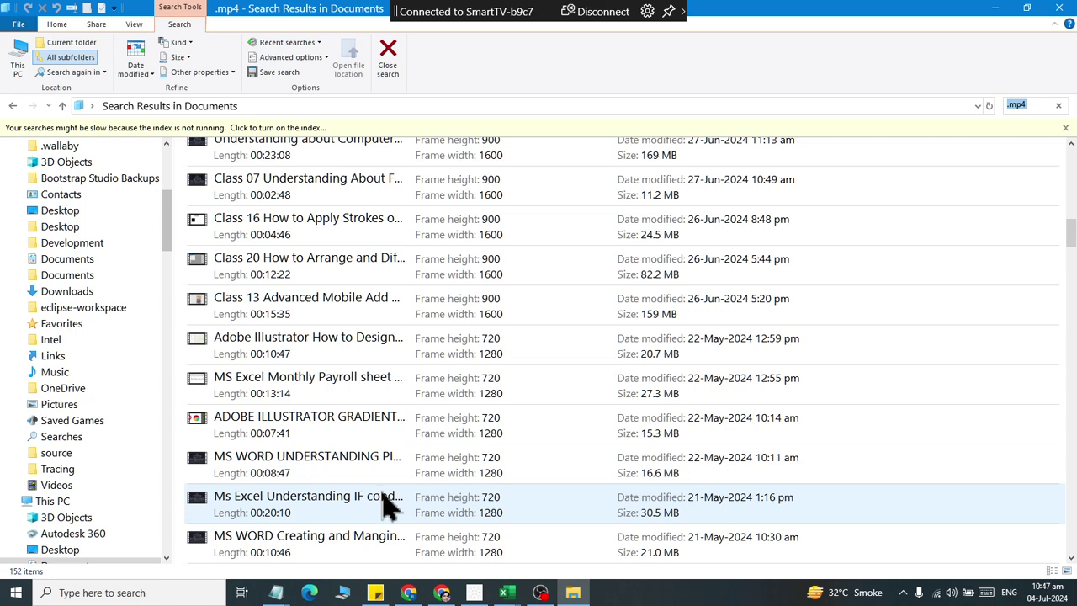
{"action": "key", "text": "alt+Tab"}
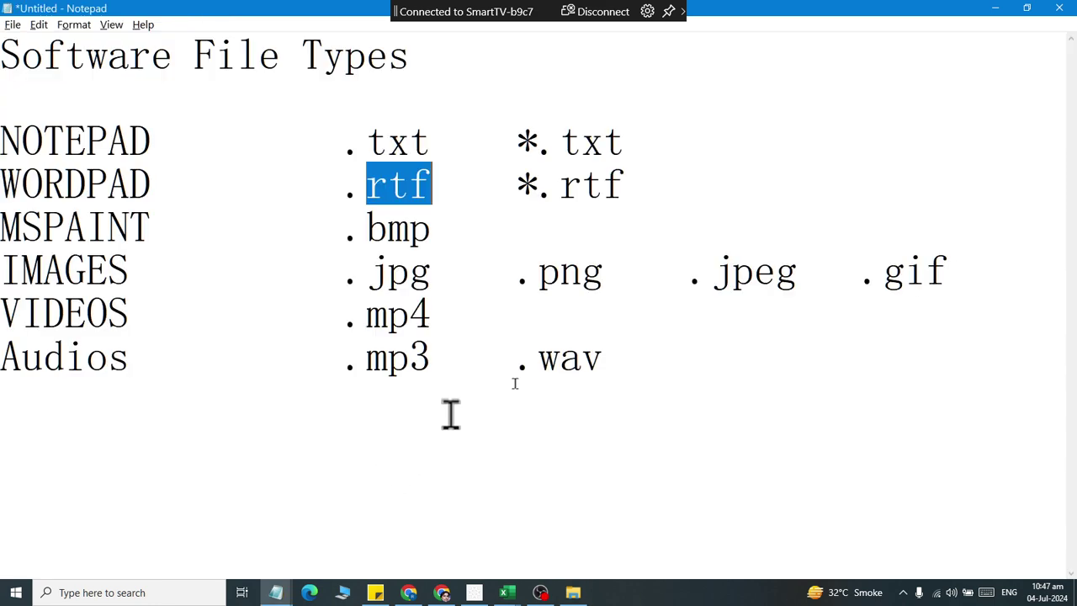
Copy .png from the IMAGES line in Notepad and use it to search Documents in File Explorer
{"action": "left_click_drag", "start_coordinate": [520, 277], "coordinate": [617, 278]}
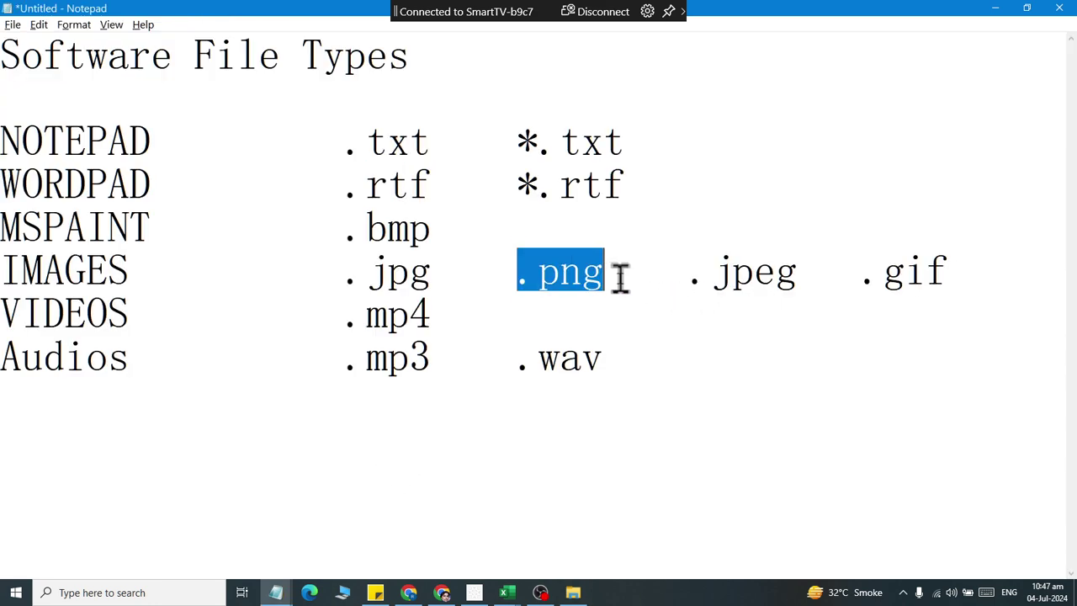
{"action": "key", "text": "alt+Tab"}
{"action": "left_click", "coordinate": [1033, 100]}
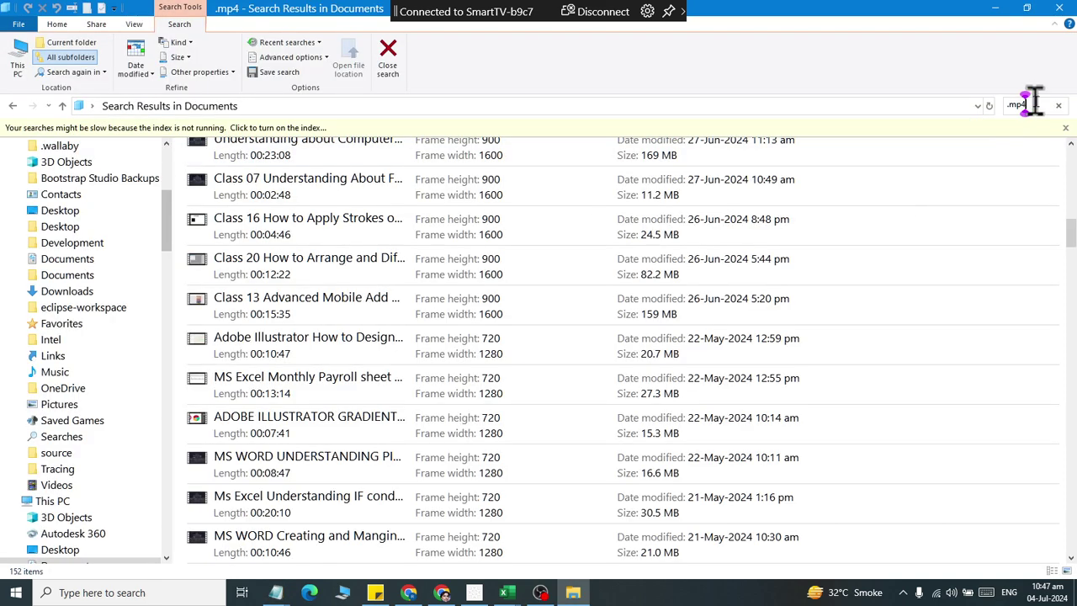
{"action": "key", "text": "ctrl+v"}
Return to Notepad and highlight the extensions on the IMAGES line, the media lines, and the NOTEPAD and WORDPAD lines
{"action": "key", "text": "alt+Tab"}
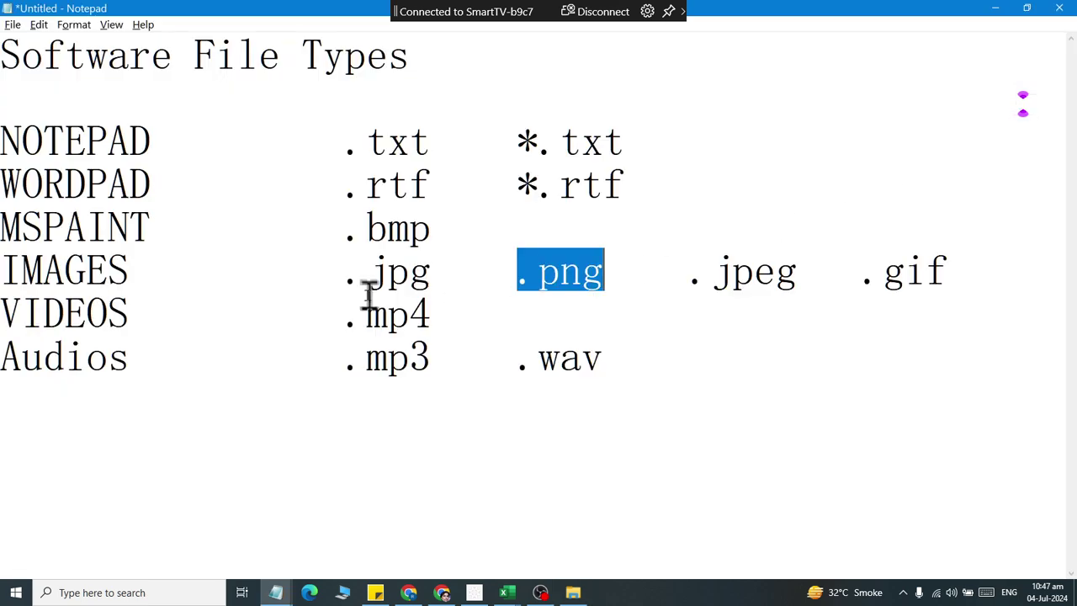
{"action": "left_click_drag", "start_coordinate": [343, 270], "coordinate": [974, 273]}
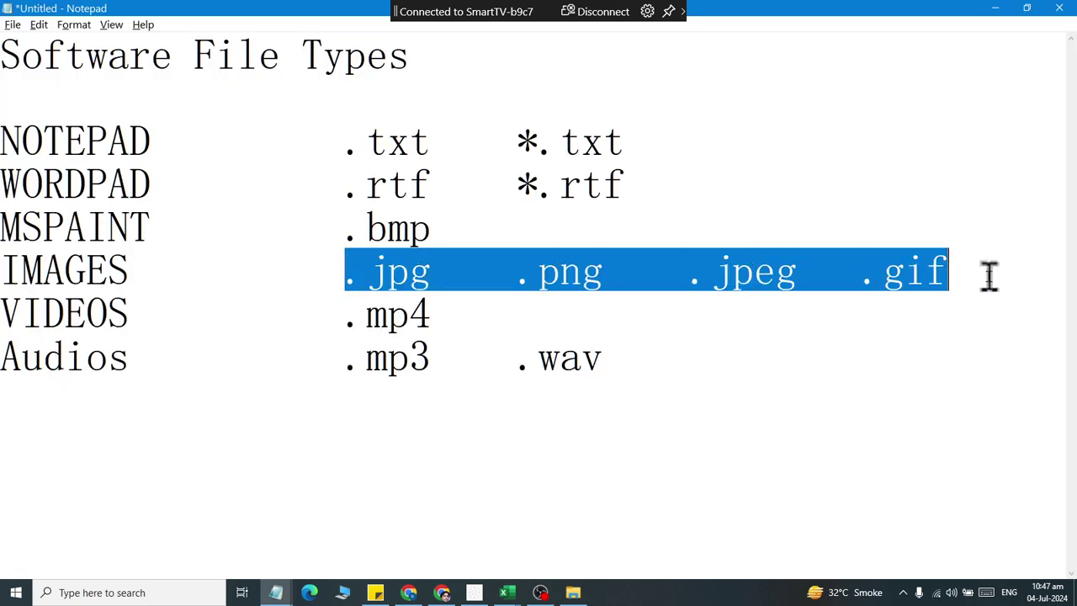
{"action": "left_click_drag", "start_coordinate": [5, 313], "coordinate": [359, 388]}
{"action": "left_click", "coordinate": [144, 377]}
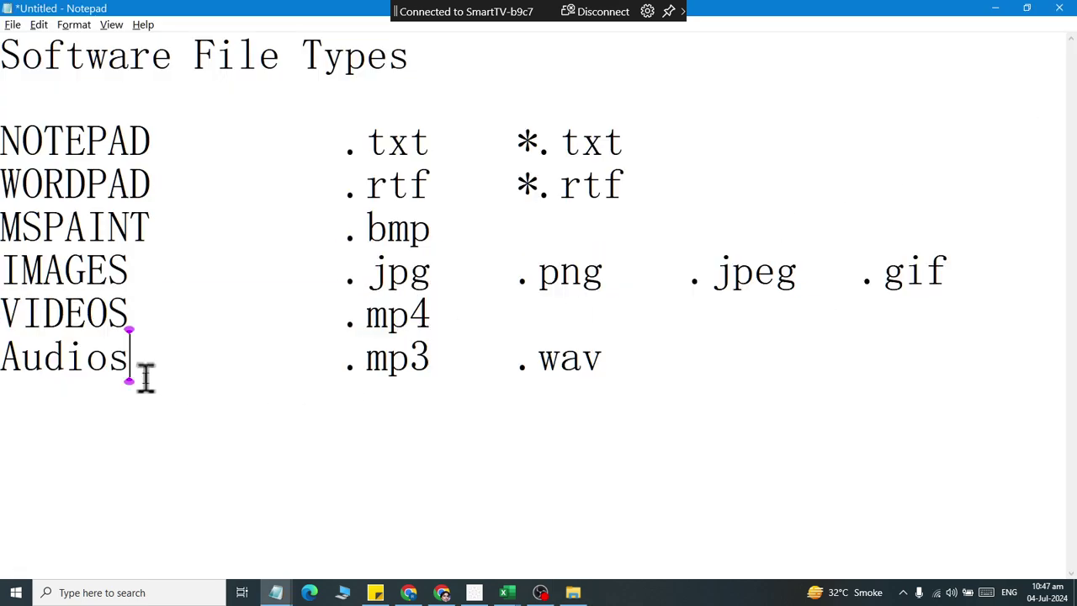
{"action": "left_click_drag", "start_coordinate": [256, 142], "coordinate": [609, 142]}
{"action": "left_click_drag", "start_coordinate": [303, 184], "coordinate": [727, 186]}
Look through the .png search results in File Explorer and return to Notepad
{"action": "key", "text": "alt+Tab"}
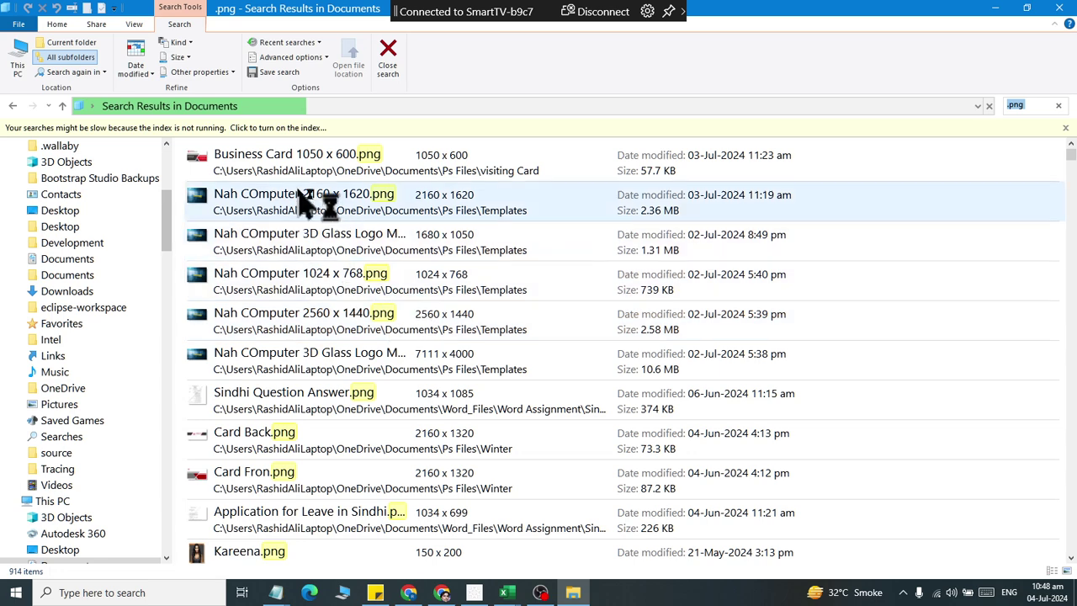
{"action": "scroll", "coordinate": [286, 252], "scroll_direction": "up", "scroll_amount": 1}
{"action": "scroll", "coordinate": [324, 439], "scroll_direction": "down", "scroll_amount": 15}
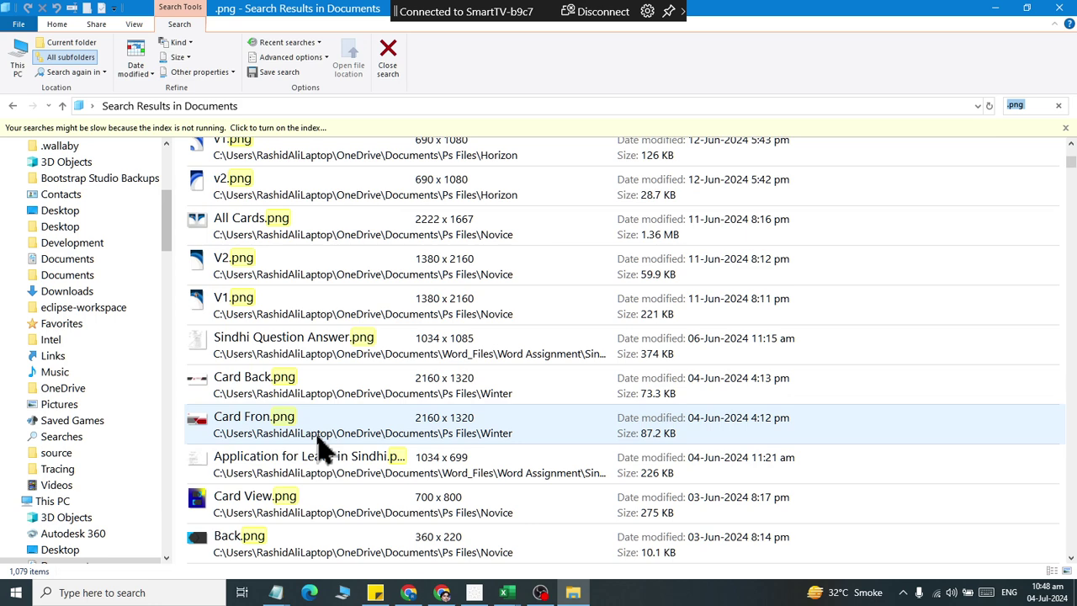
{"action": "key", "text": "alt+Tab"}
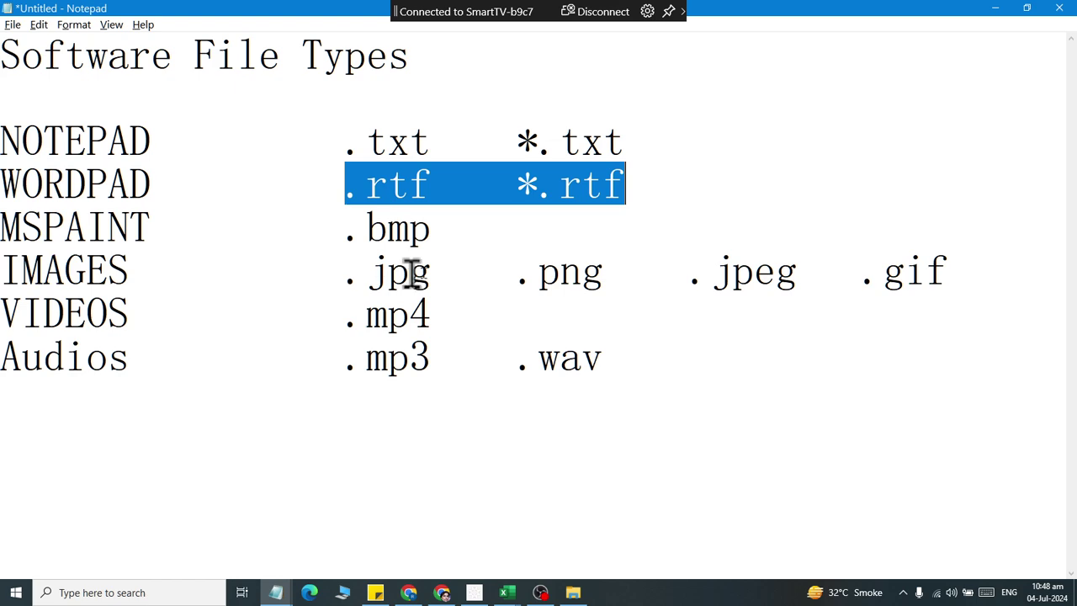
Highlight .jpg, .png and jpeg in turn on the IMAGES line, glance at the File Explorer search, and return to Notepad
{"action": "left_click_drag", "start_coordinate": [344, 278], "coordinate": [446, 287]}
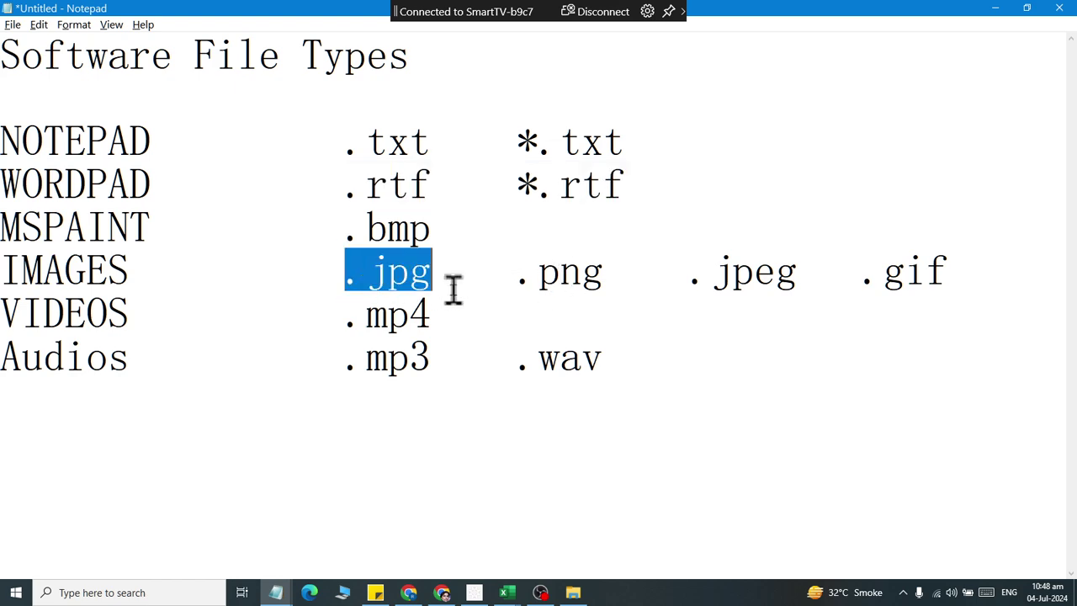
{"action": "left_click_drag", "start_coordinate": [517, 280], "coordinate": [612, 284]}
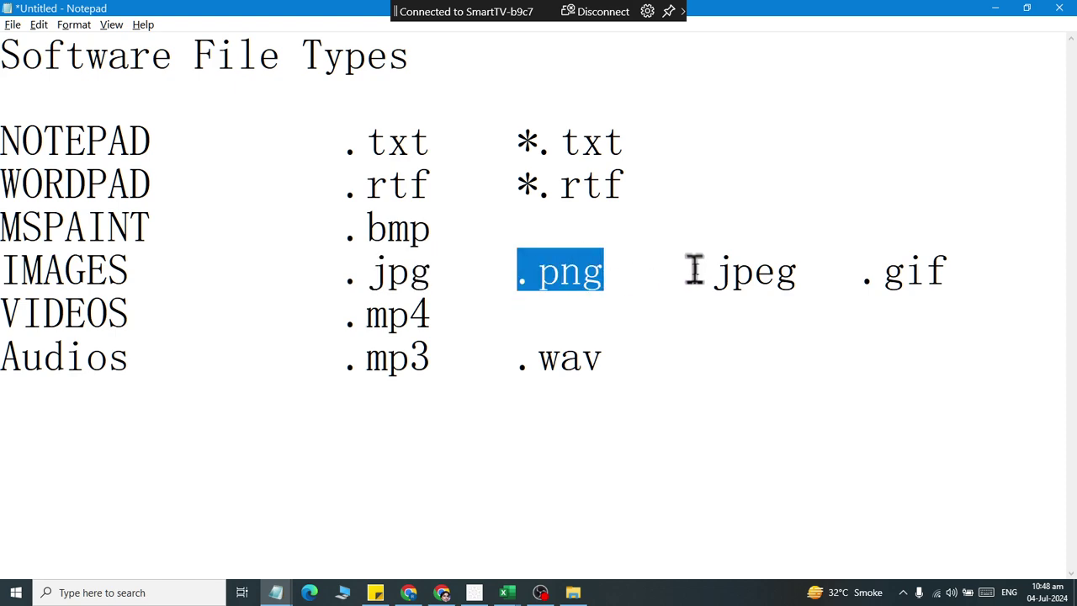
{"action": "left_click_drag", "start_coordinate": [712, 277], "coordinate": [822, 277]}
{"action": "key", "text": "alt+Tab"}
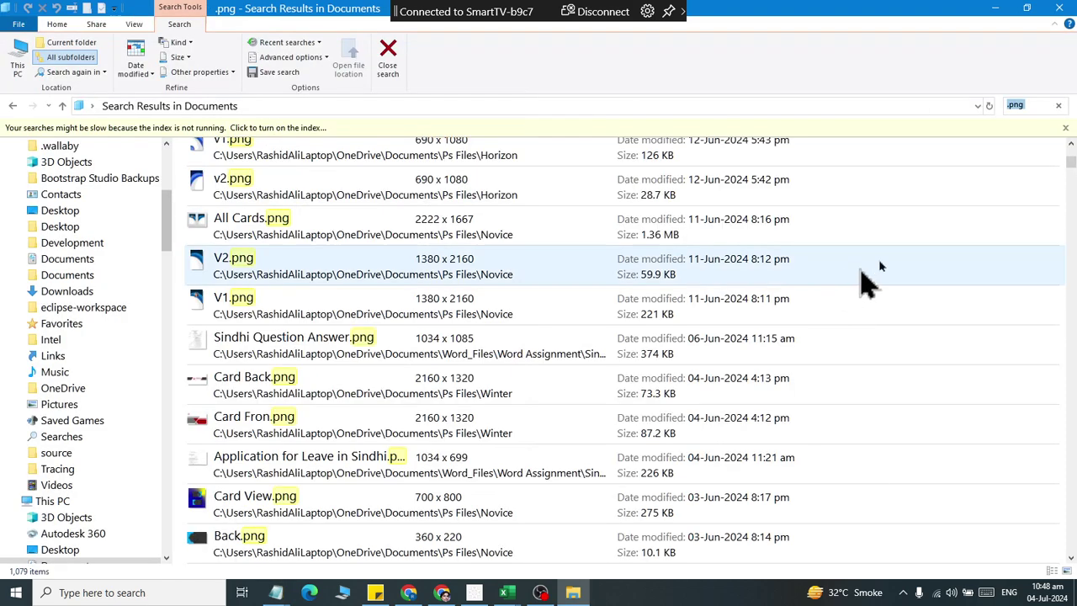
{"action": "left_click", "coordinate": [1019, 107]}
{"action": "key", "text": "alt+Tab"}
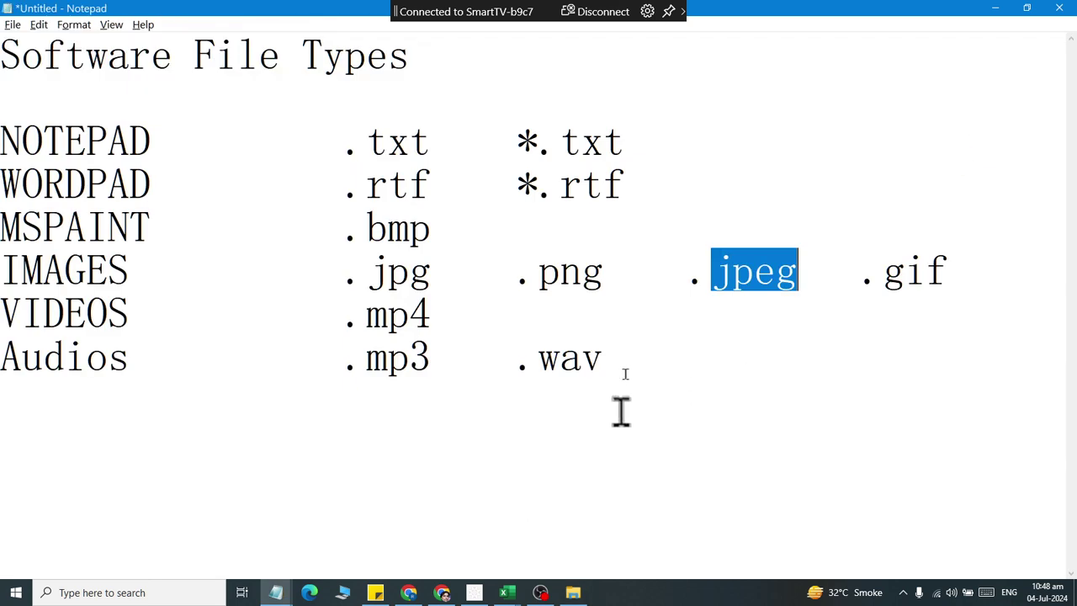
Add an indented line below IMAGES in Notepad with an example file name: a person's first name followed by .JPG
{"action": "left_click", "coordinate": [627, 363]}
{"action": "left_click", "coordinate": [964, 273]}
{"action": "key", "text": "Return"}
{"action": "key", "text": "Tab"}
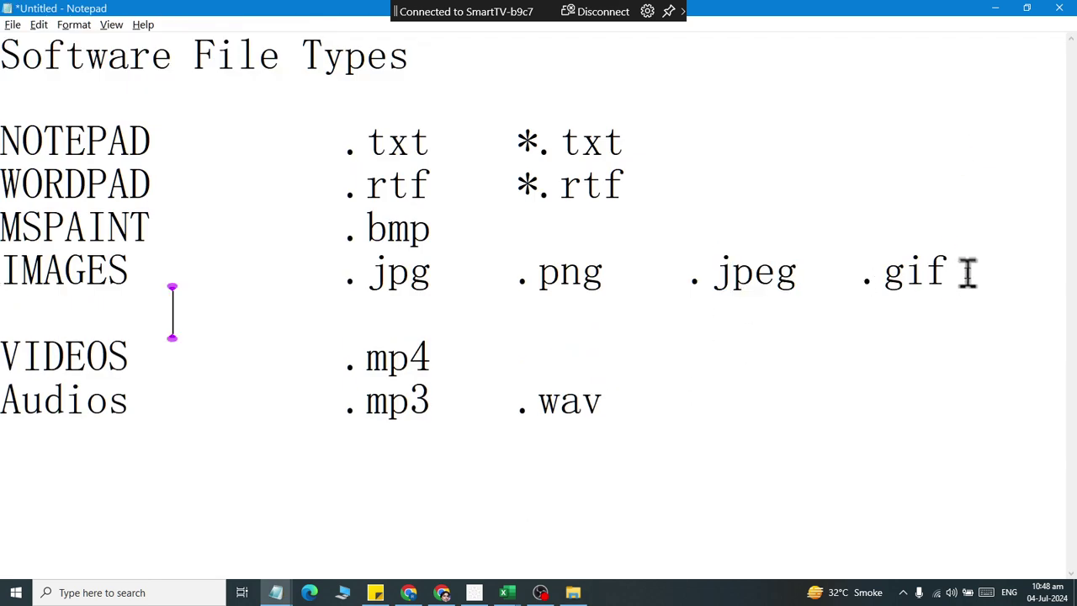
{"action": "type", "text": "RASHID.JPG"}
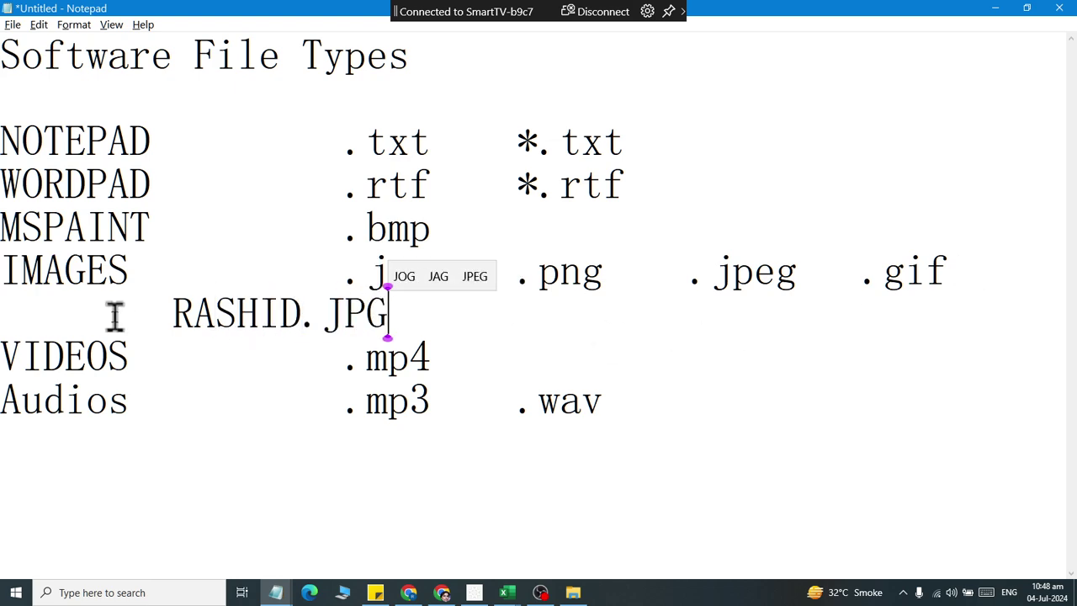
Copy the example .JPG file name from Notepad and use it to search Documents in File Explorer
{"action": "left_click_drag", "start_coordinate": [159, 316], "coordinate": [413, 317]}
{"action": "key", "text": "ctrl+c"}
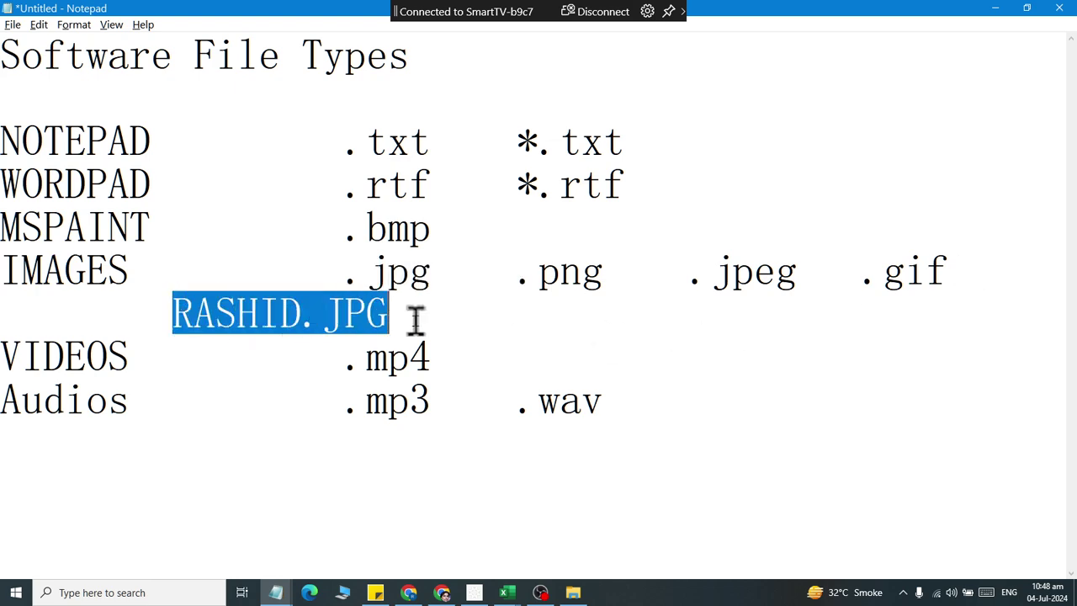
{"action": "key", "text": "alt+Tab"}
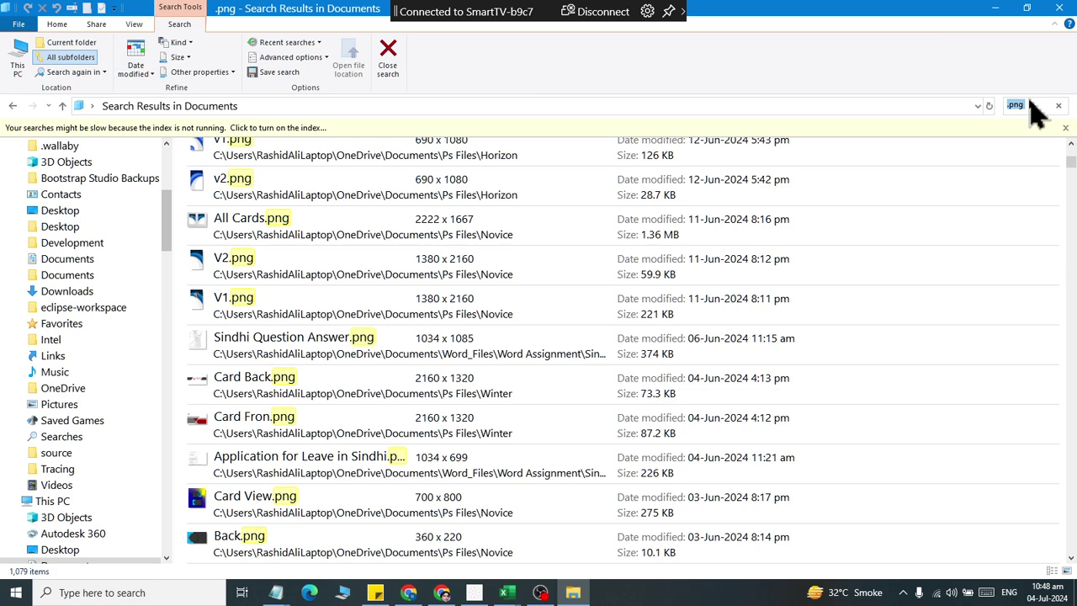
{"action": "key", "text": "ctrl+v"}
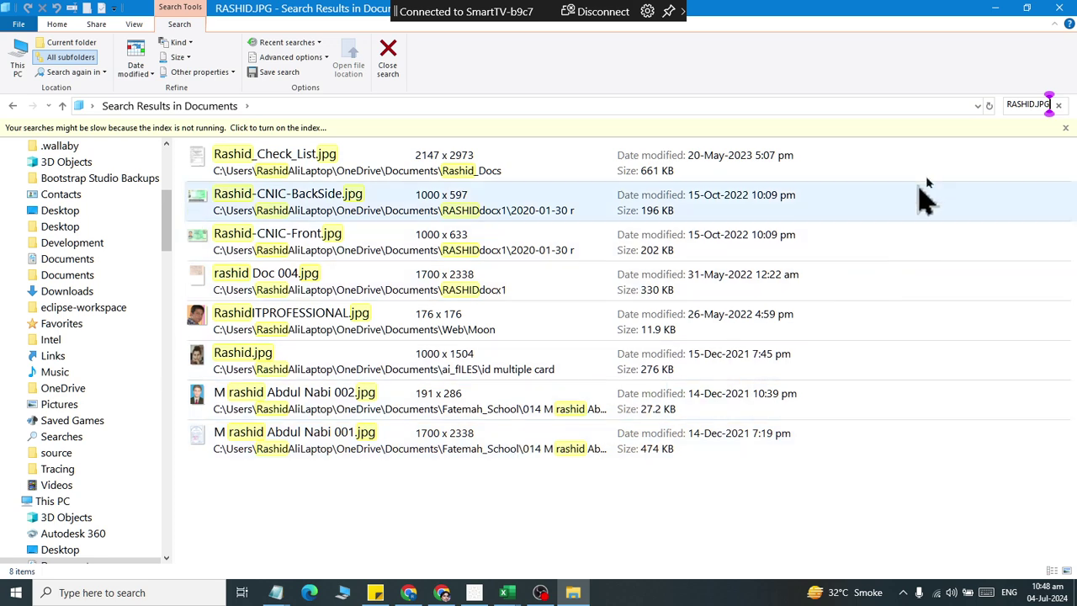
Try the search with the wildcard *.* appended to the .JPG file name, and remove the wildcard
{"action": "left_click", "coordinate": [1008, 103]}
{"action": "left_click", "coordinate": [1039, 104]}
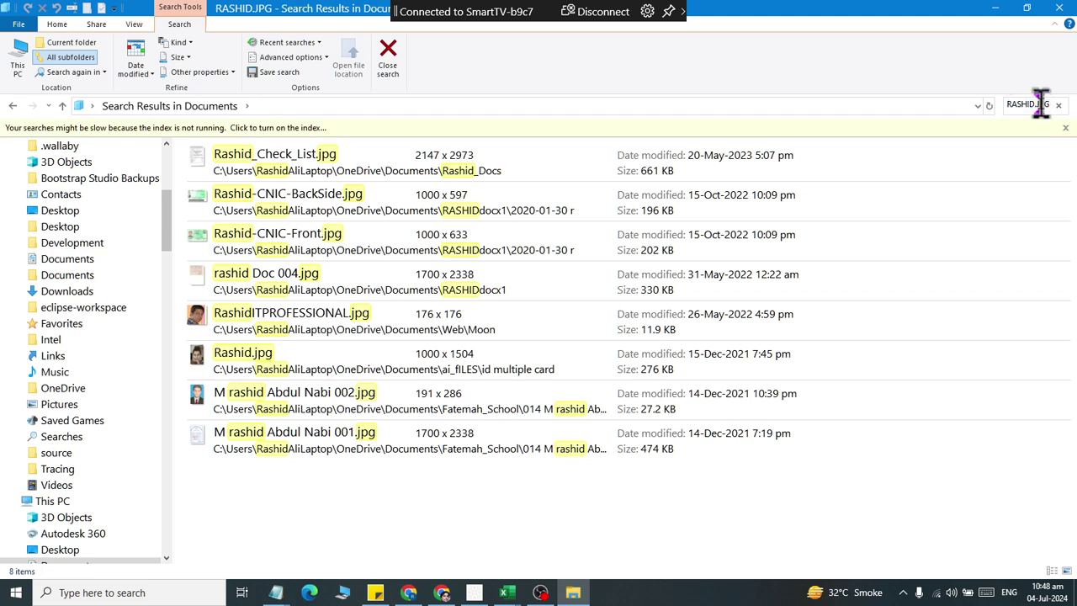
{"action": "type", "text": "*.*"}
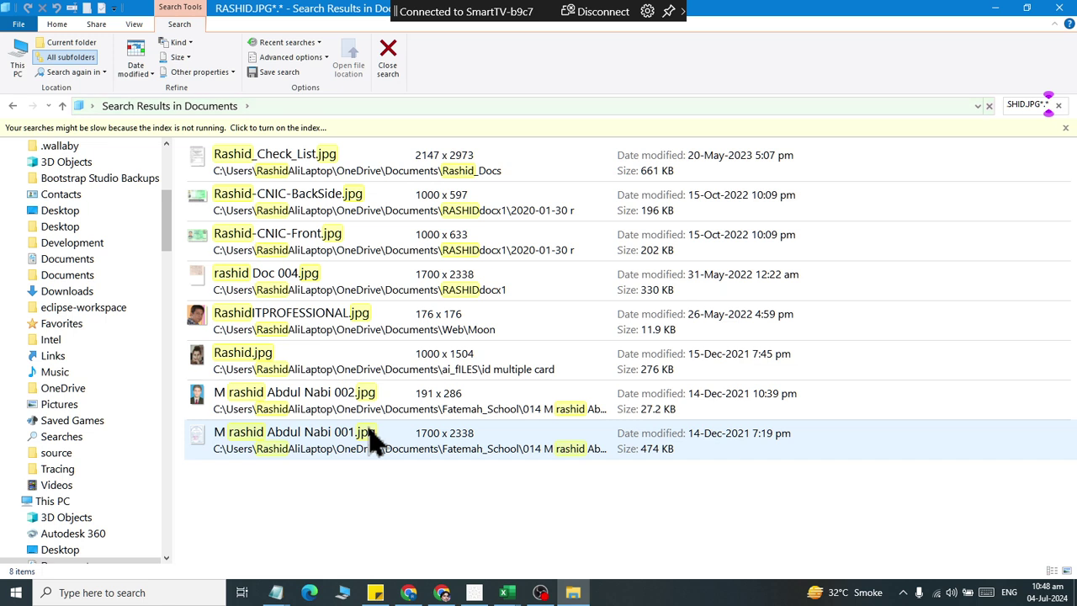
{"action": "key", "text": "BackSpace"}
{"action": "key", "text": "BackSpace"}
{"action": "key", "text": "BackSpace"}
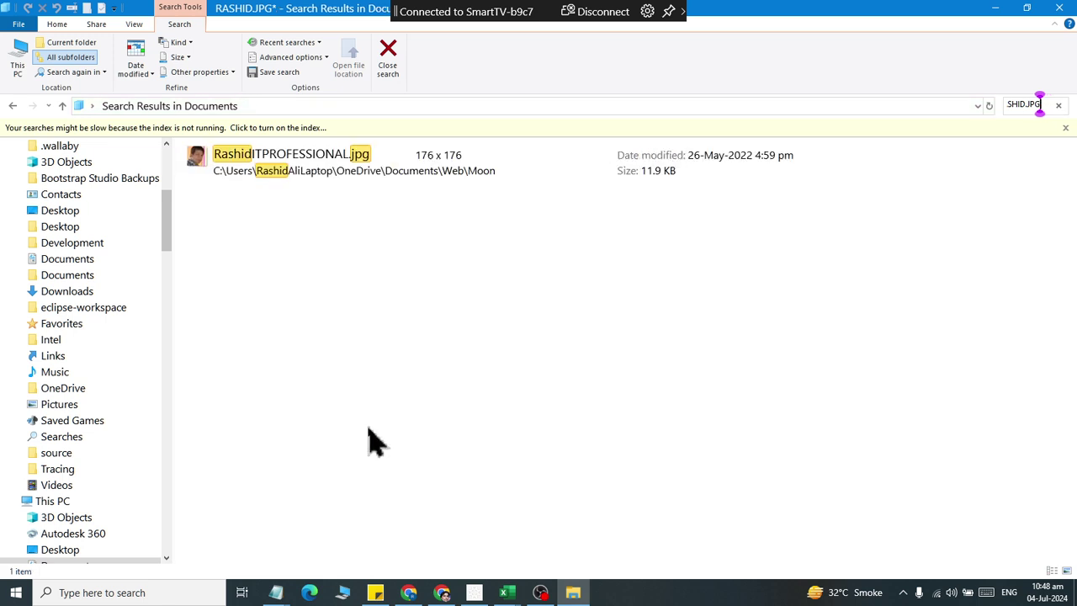
Try the search with *. in front of the .JPG file name, and remove the prefix
{"action": "key", "text": "Home"}
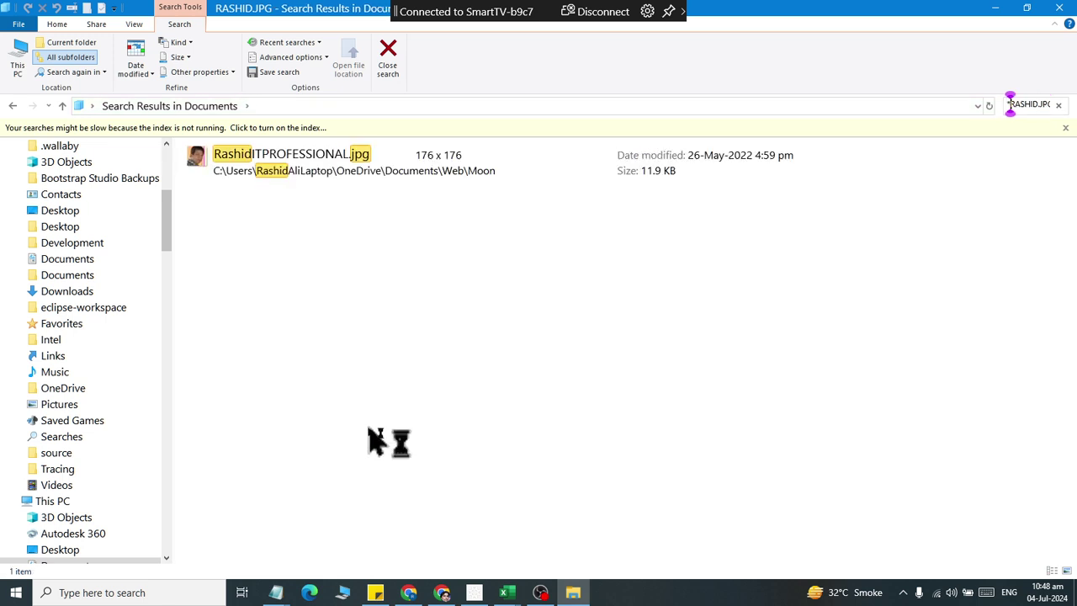
{"action": "type", "text": "*."}
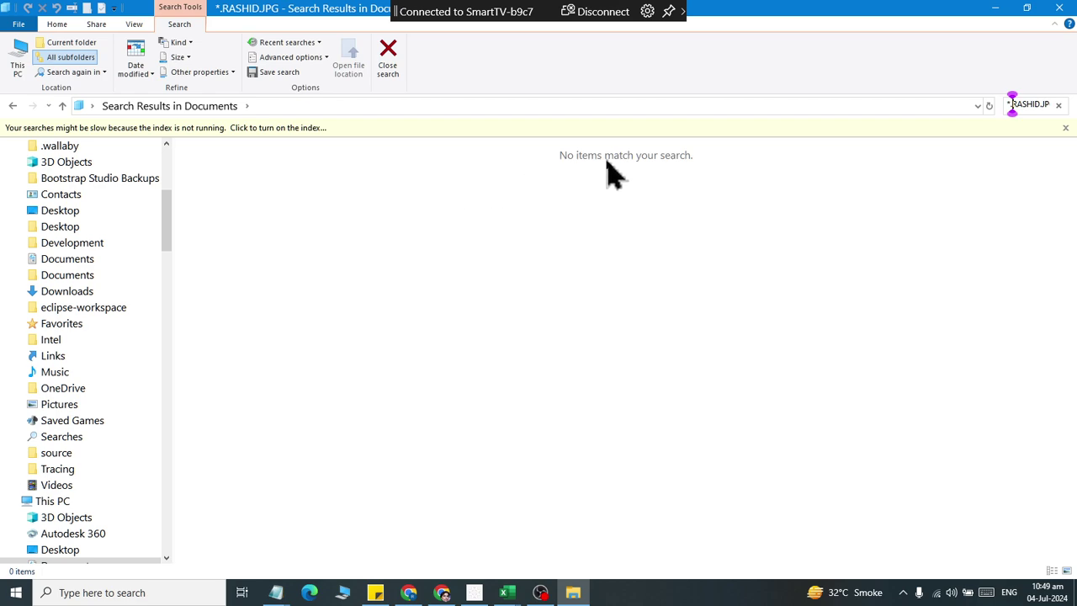
{"action": "key", "text": "BackSpace"}
{"action": "key", "text": "BackSpace"}
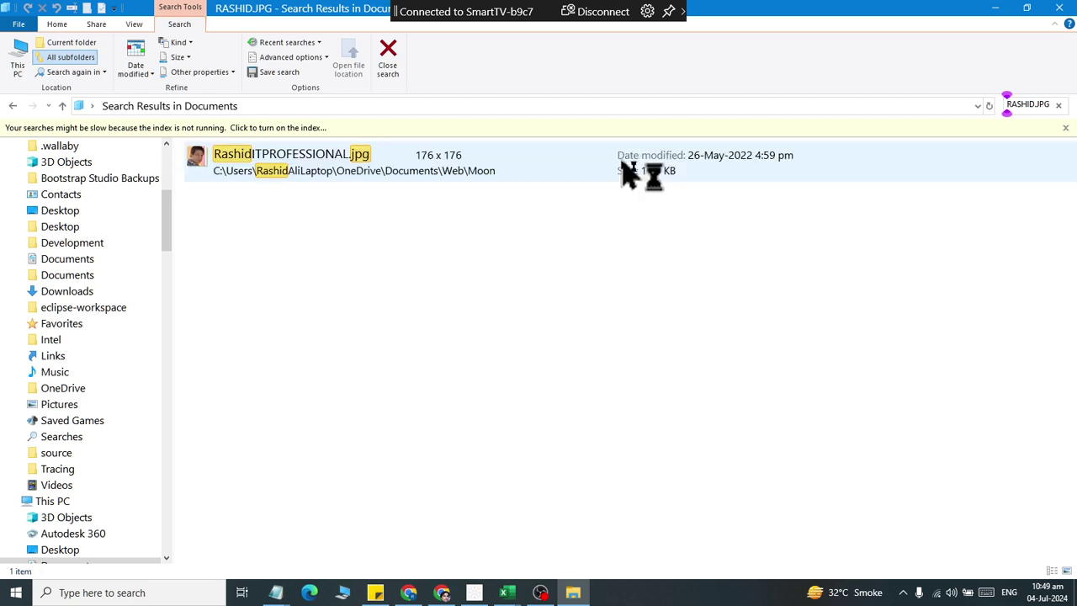
Duplicate the example .JPG file name onto an indented line below it in Notepad and prefix the copy with *
{"action": "key", "text": "alt+Tab"}
{"action": "left_click_drag", "start_coordinate": [159, 313], "coordinate": [415, 313]}
{"action": "key", "text": "ctrl+c"}
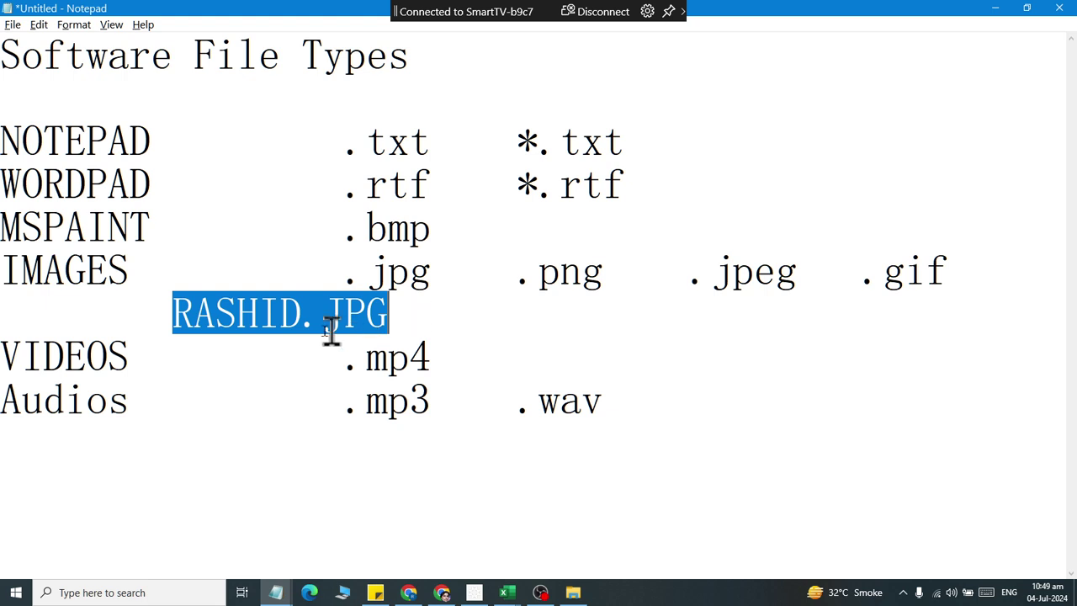
{"action": "left_click", "coordinate": [405, 320]}
{"action": "key", "text": "Return"}
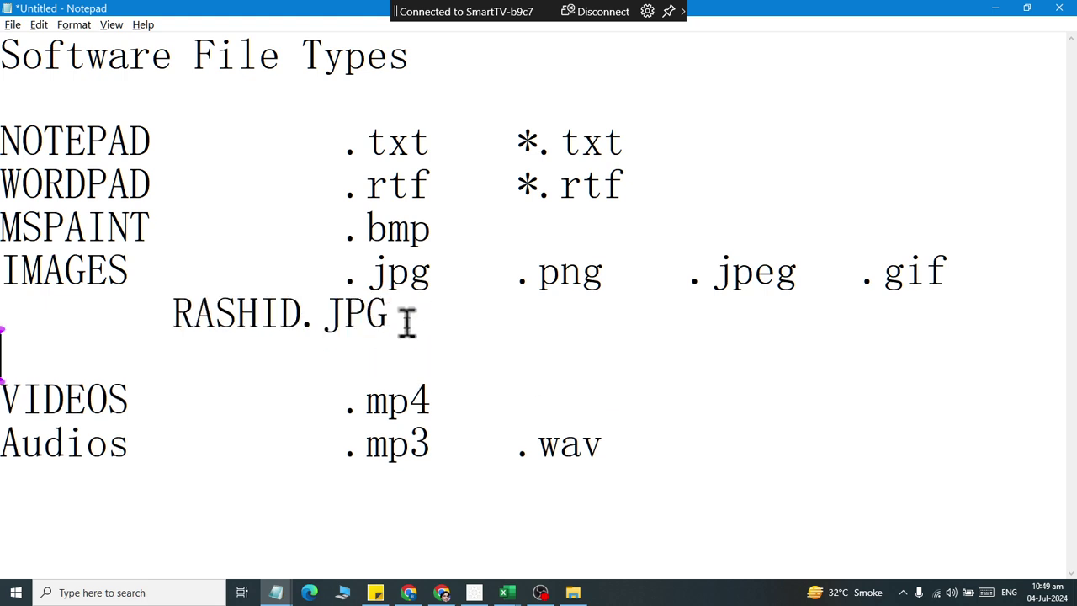
{"action": "key", "text": "ctrl+v"}
{"action": "key", "text": "Home"}
{"action": "key", "text": "Tab"}
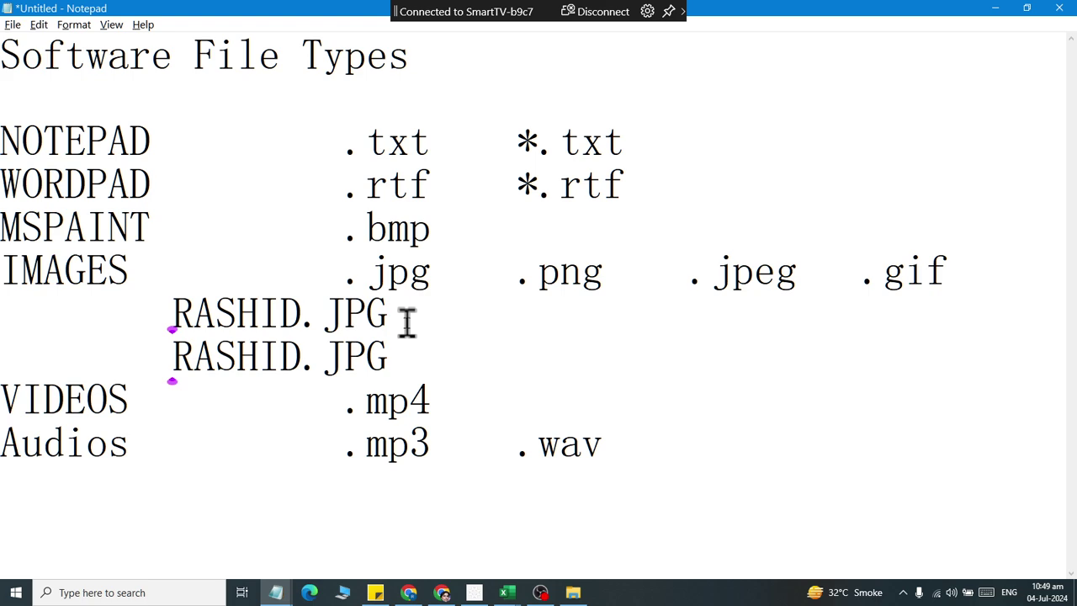
{"action": "type", "text": "*."}
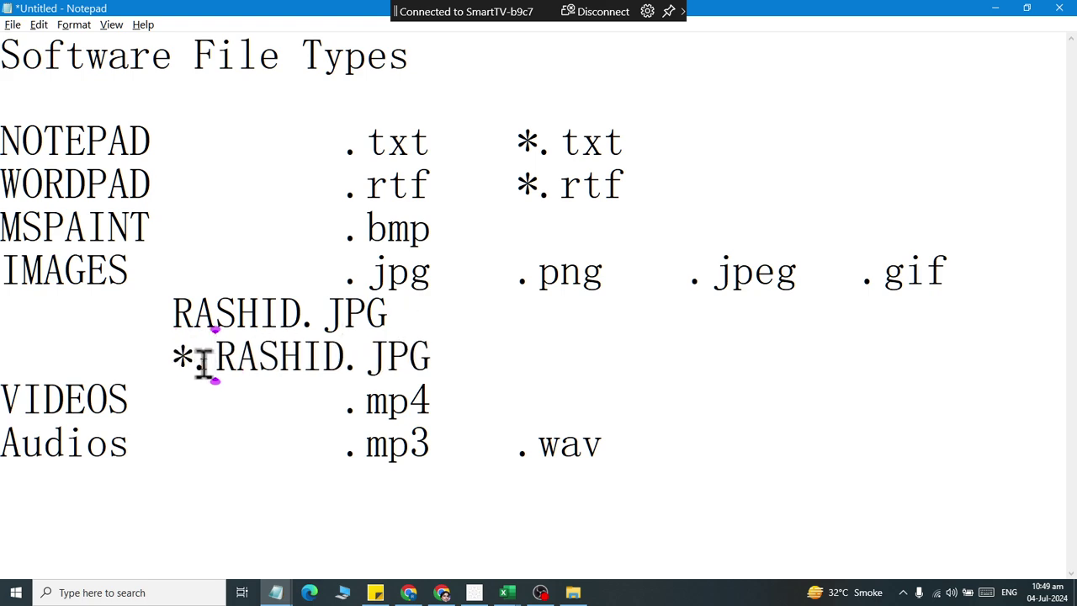
Highlight the wildcard file name line in Notepad and clear the search term in File Explorer
{"action": "left_click_drag", "start_coordinate": [215, 360], "coordinate": [348, 360]}
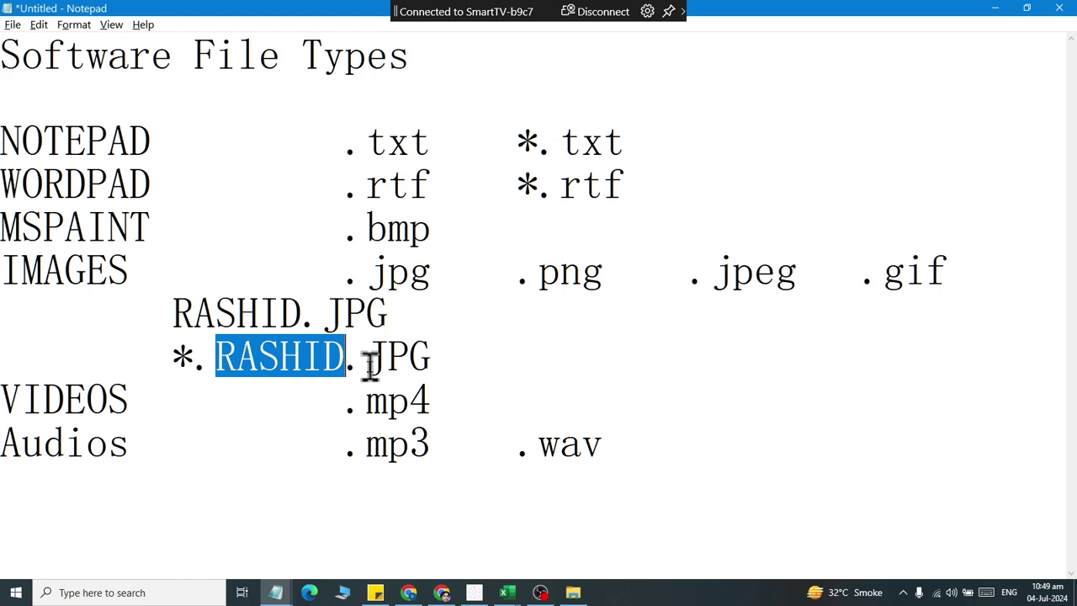
{"action": "left_click_drag", "start_coordinate": [172, 360], "coordinate": [476, 357]}
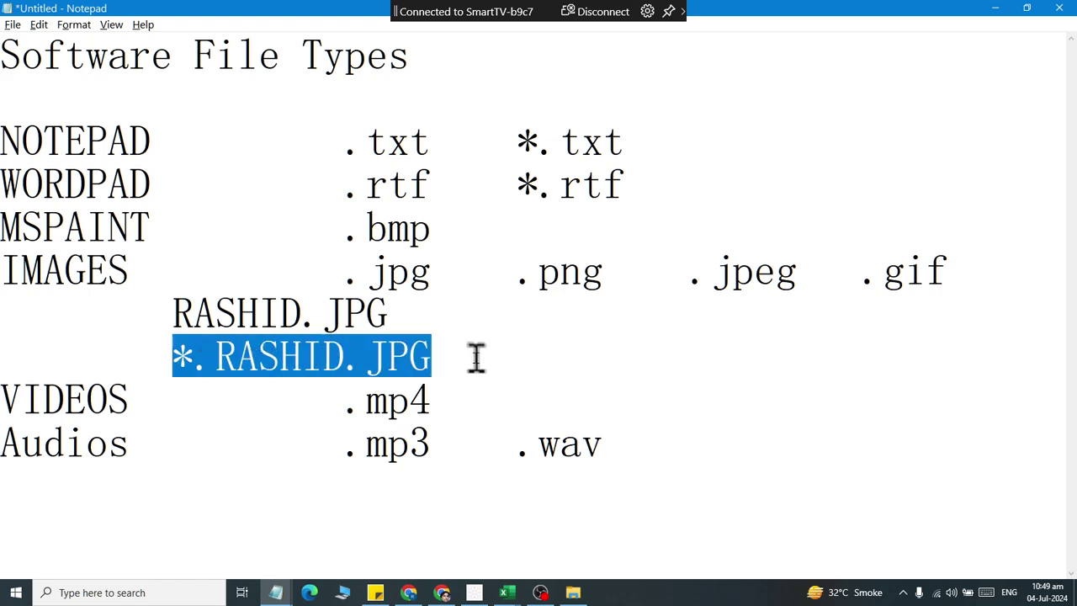
{"action": "key", "text": "alt+Tab"}
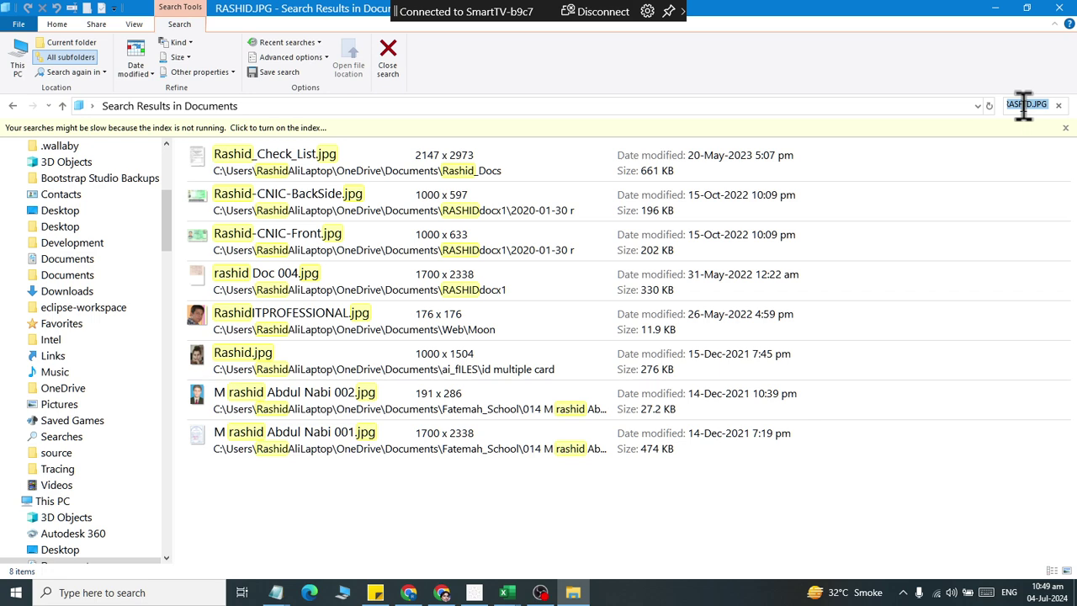
{"action": "key", "text": "BackSpace"}
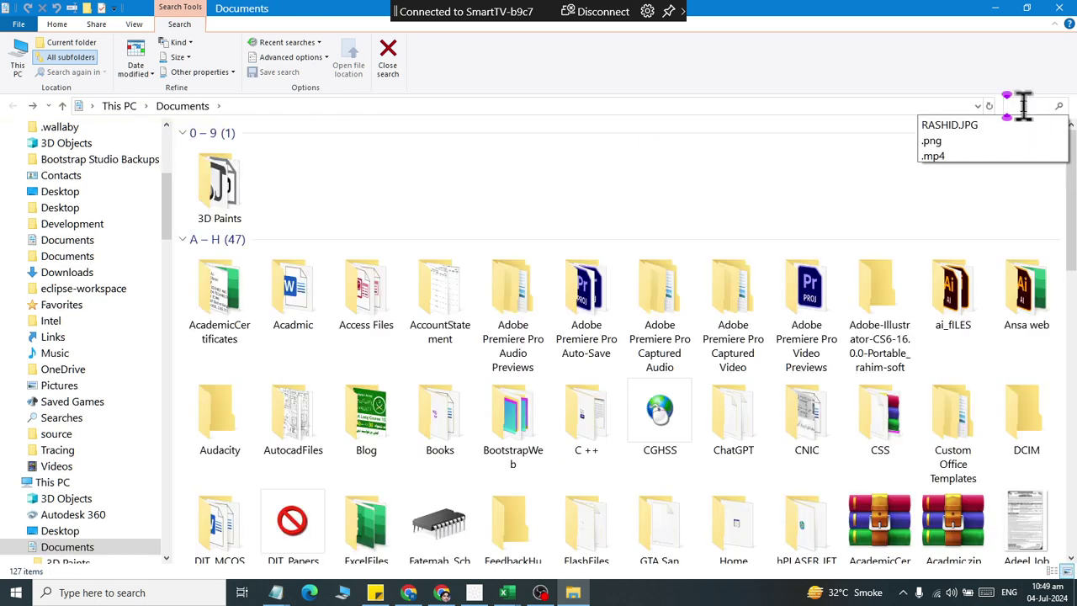
Switch back to Notepad and deselect the wildcard file name line
{"action": "key", "text": "alt+Tab"}
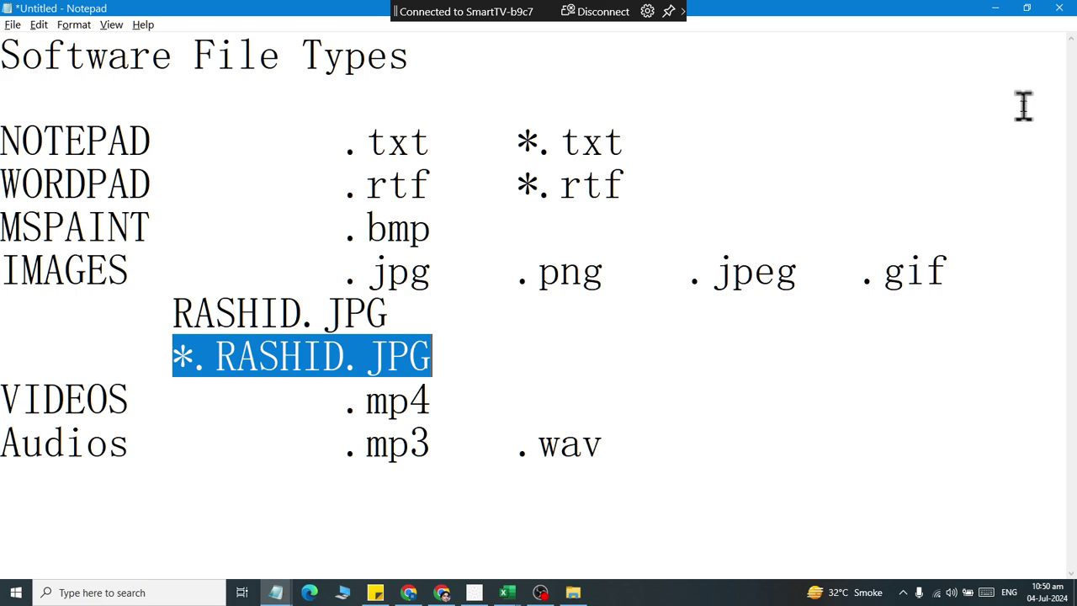
{"action": "key", "text": "alt+Tab"}
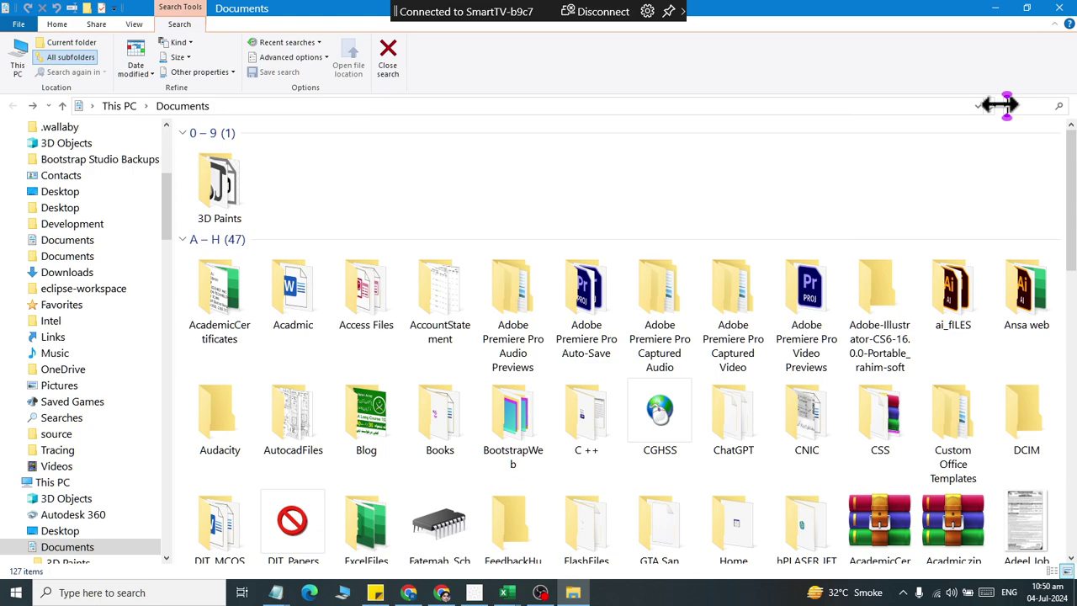
{"action": "key", "text": "alt+Tab"}
{"action": "left_click", "coordinate": [324, 272]}
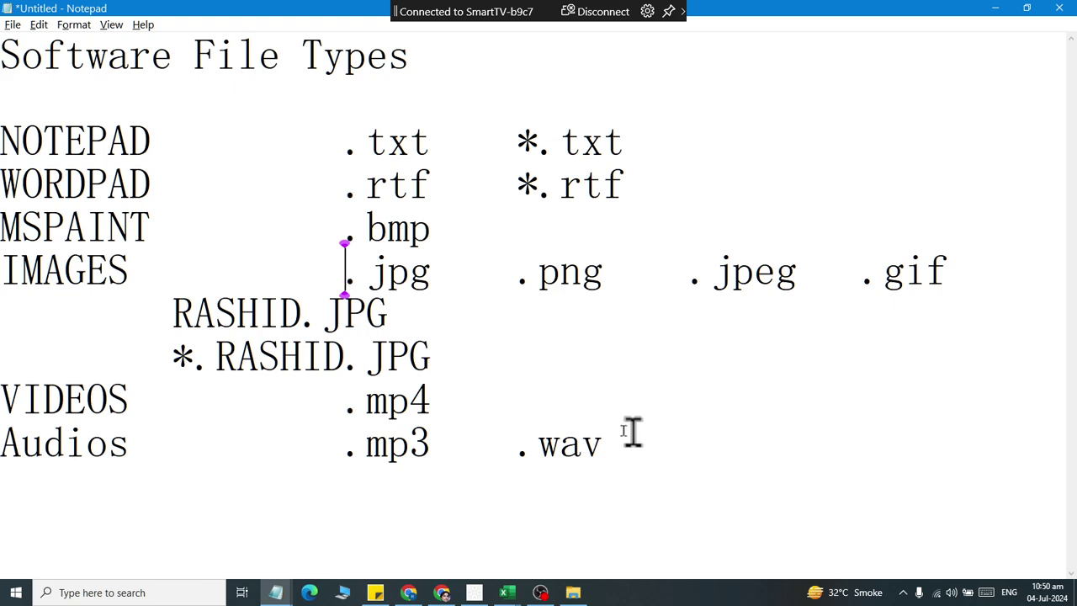
{"action": "left_click", "coordinate": [660, 495]}
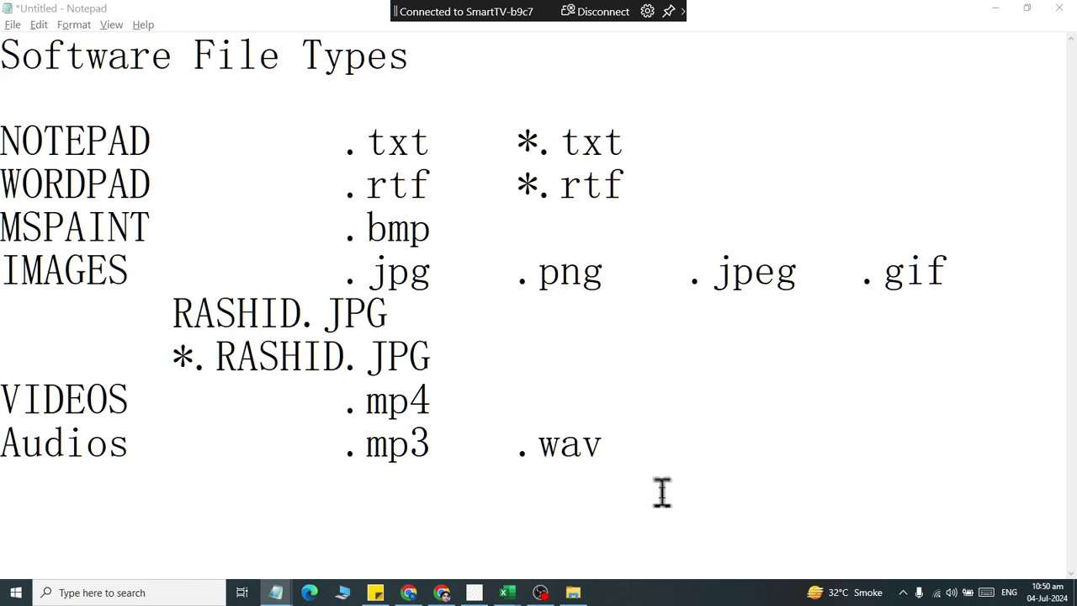
Switch to File Explorer and reveal the address of the open Documents folder in editable form
{"action": "key", "text": "alt+Tab"}
{"action": "key", "text": "alt+Tab"}
{"action": "key", "text": "alt+Tab"}
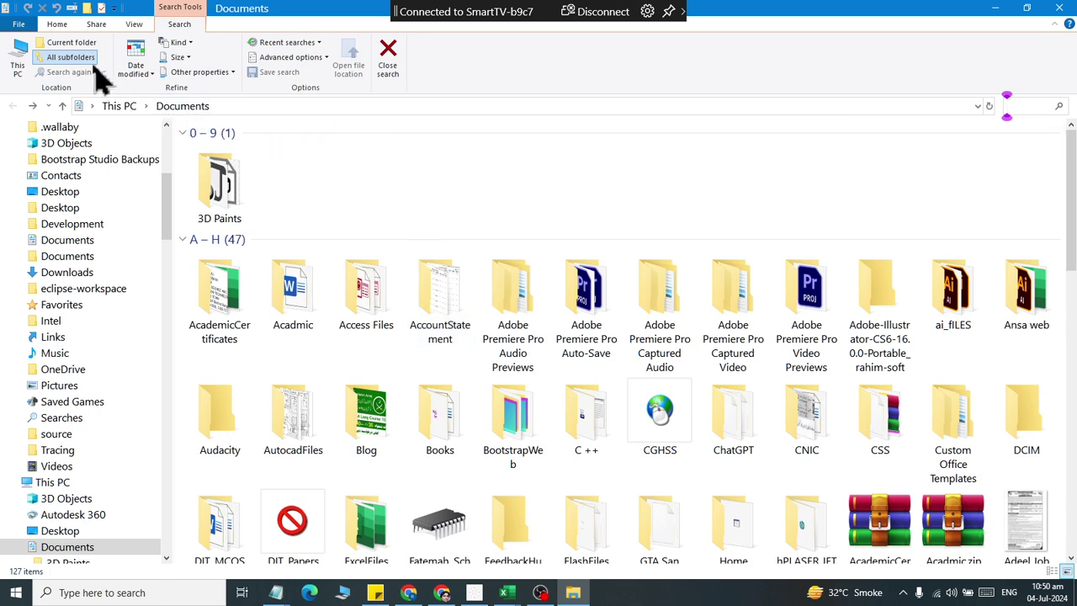
{"action": "left_click", "coordinate": [54, 30]}
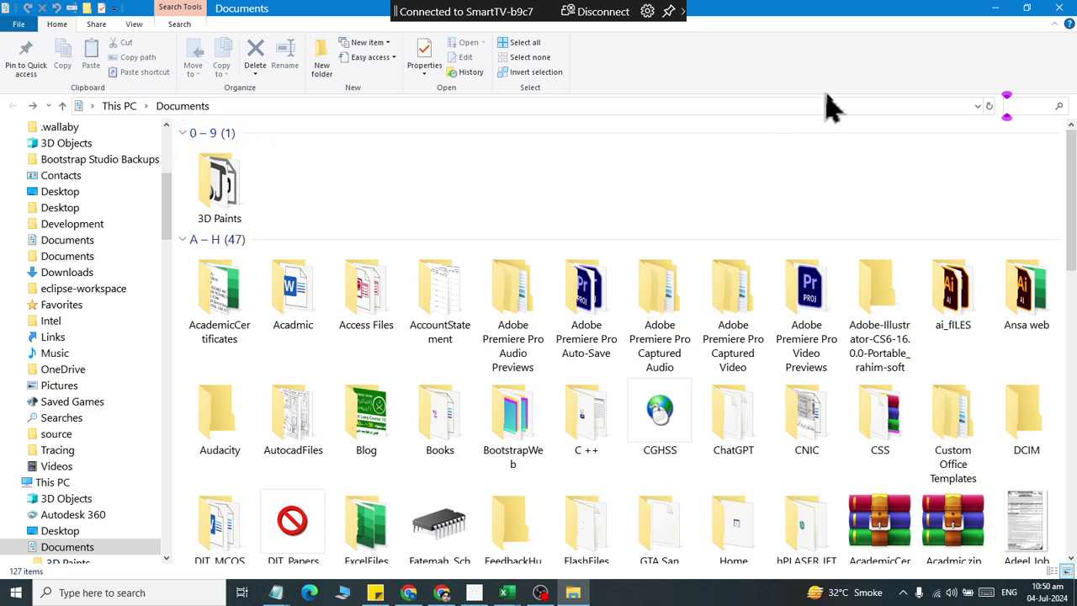
{"action": "left_click", "coordinate": [976, 107]}
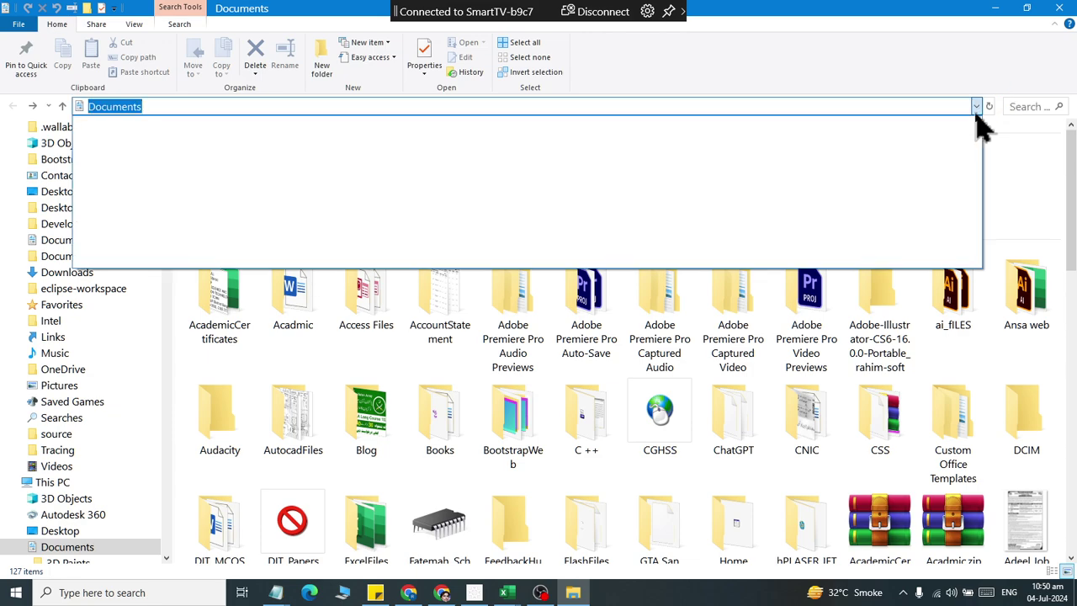
{"action": "key", "text": "alt+Tab"}
{"action": "key", "text": "alt+Tab"}
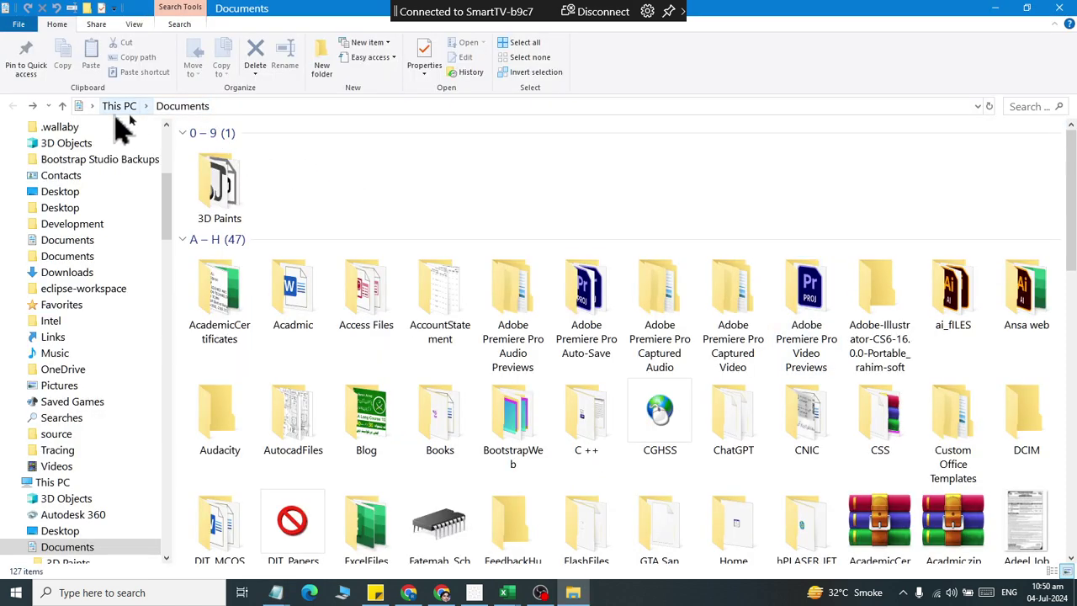
{"action": "left_click", "coordinate": [370, 106]}
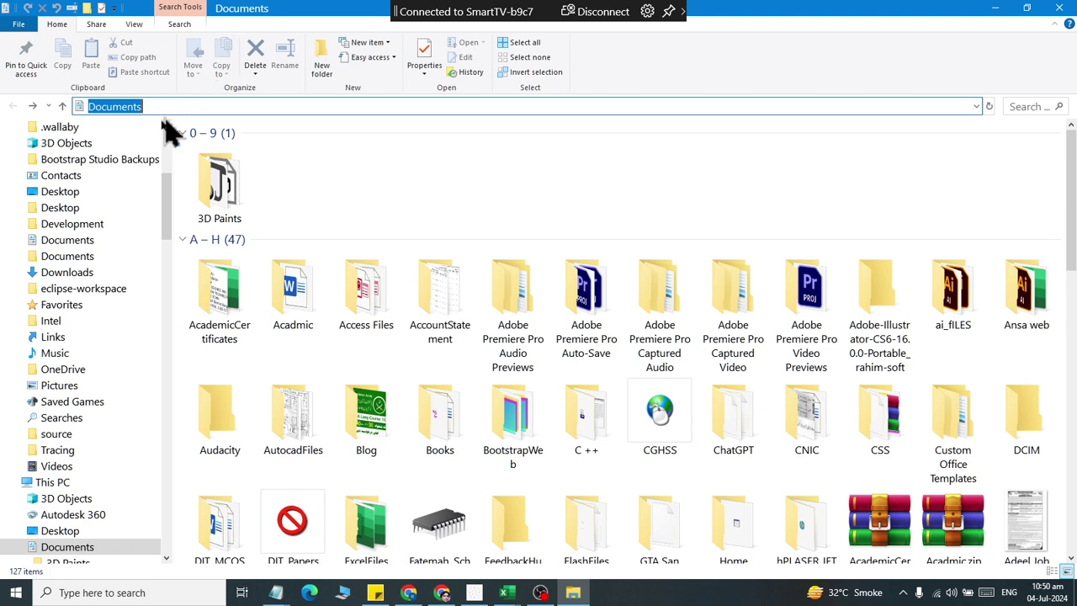
Open the user profile's local Documents, Music and OneDrive Documents folders in turn and display each one's full path
{"action": "left_click", "coordinate": [64, 259]}
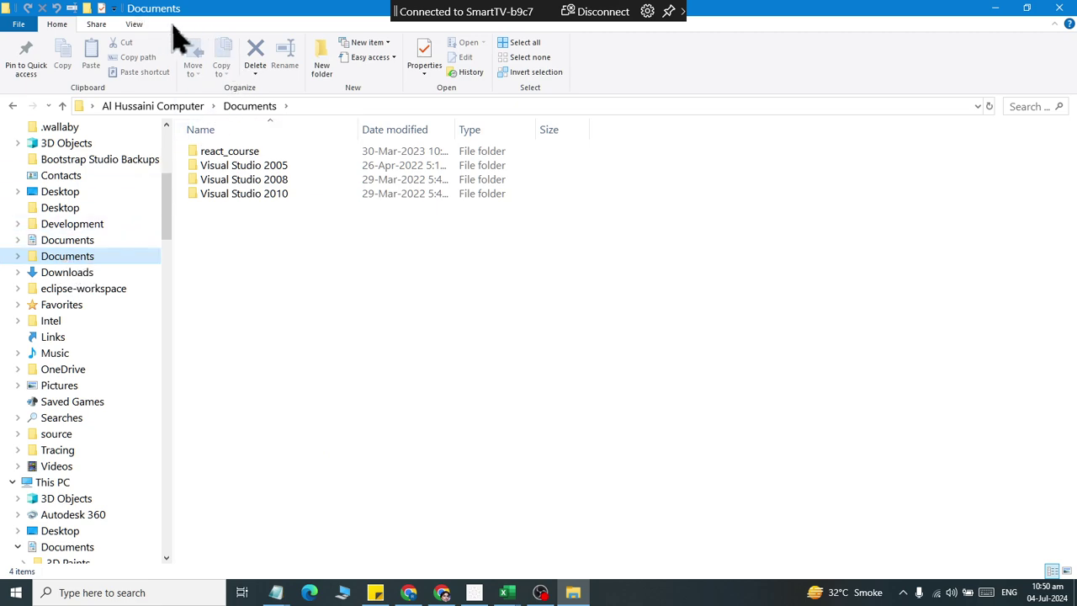
{"action": "left_click", "coordinate": [328, 106]}
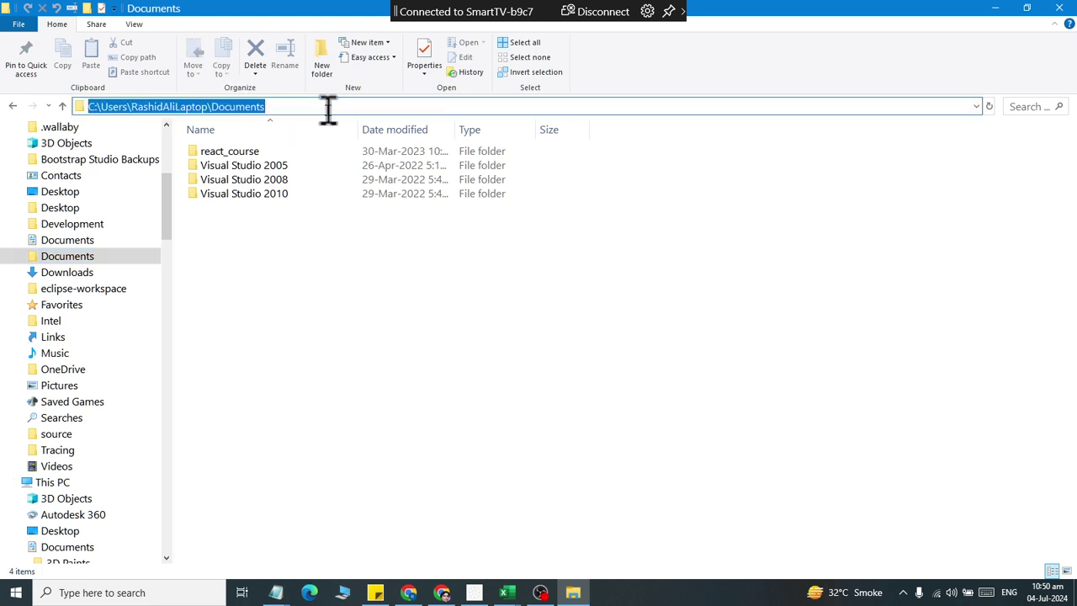
{"action": "left_click", "coordinate": [64, 353]}
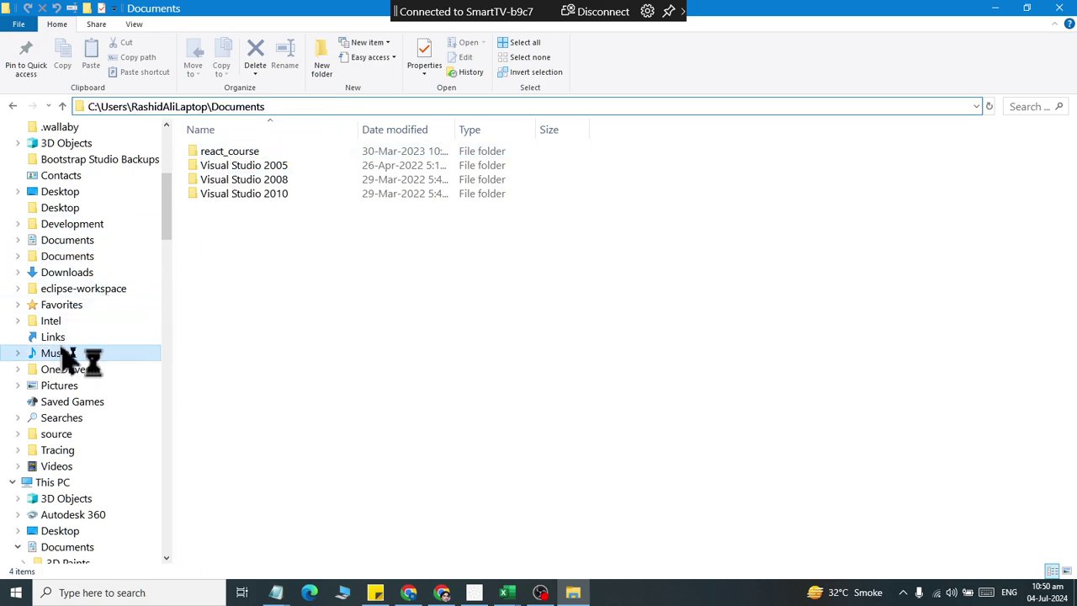
{"action": "left_click", "coordinate": [292, 106]}
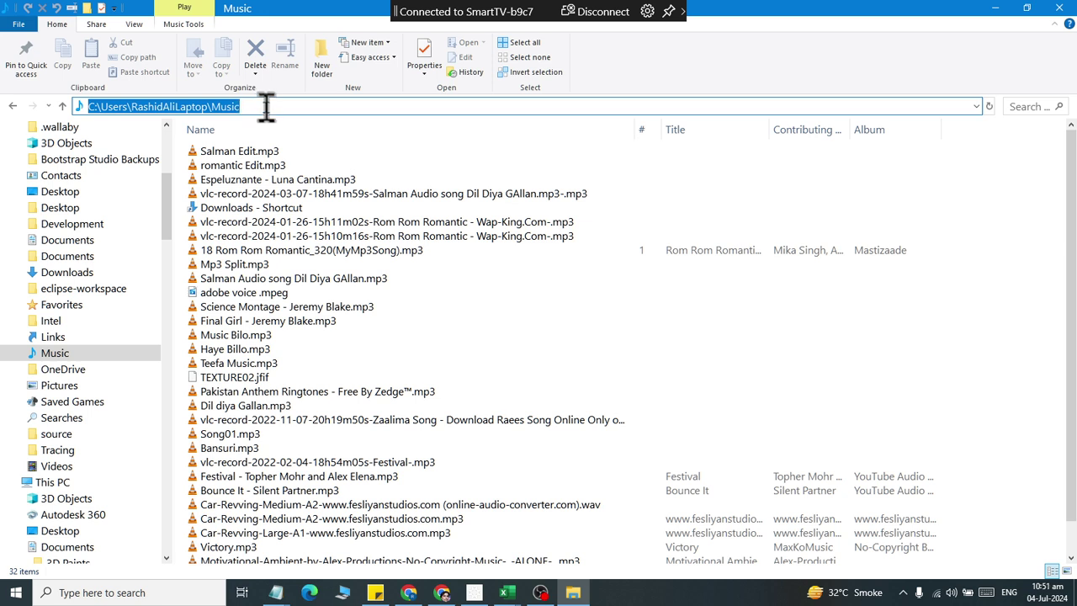
{"action": "left_click", "coordinate": [67, 242]}
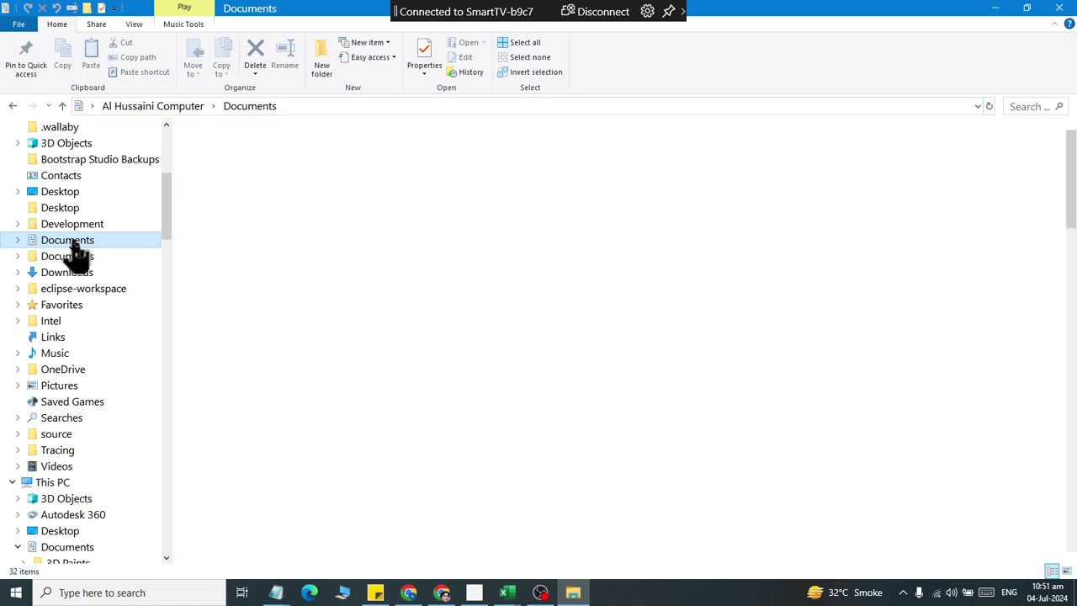
{"action": "left_click", "coordinate": [331, 109]}
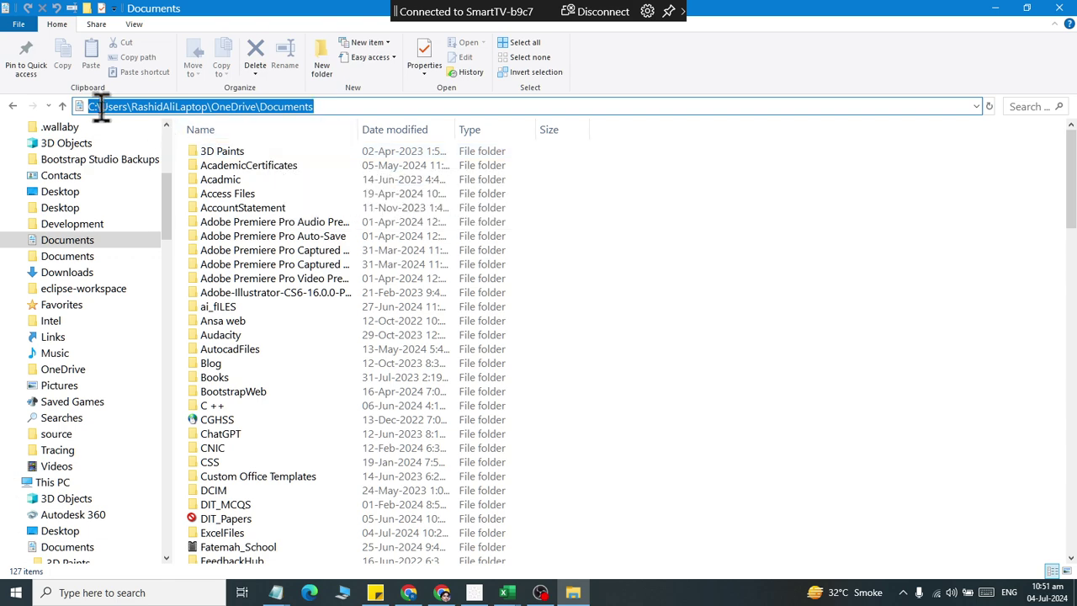
Add the heading "Address :" below the Audios line in Notepad, with "Display Complete Path of Folder...." on the line beneath it
{"action": "key", "text": "alt+Tab"}
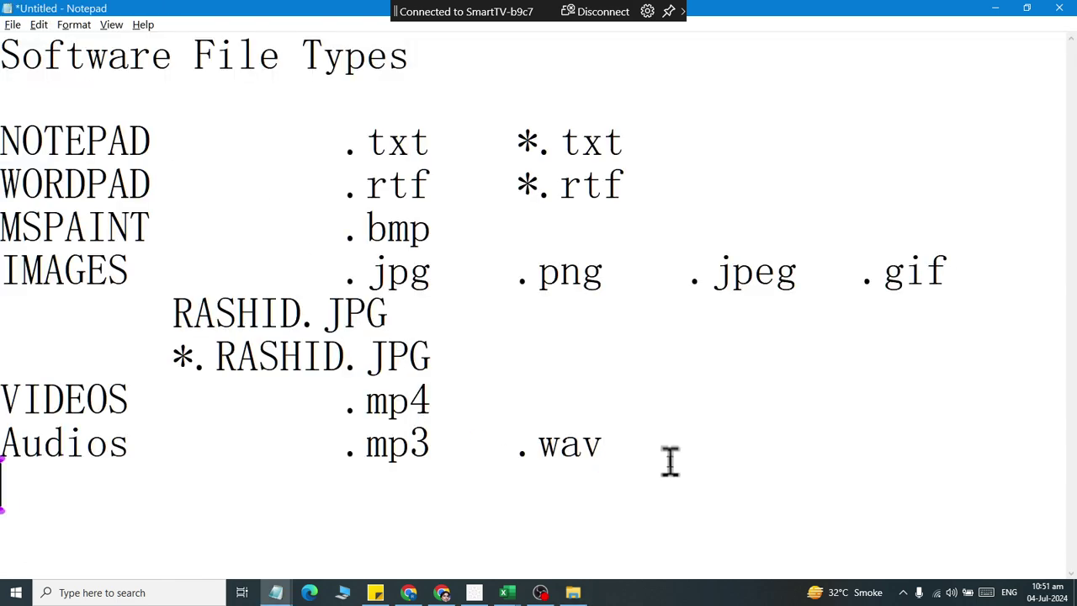
{"action": "type", "text": "Address "}
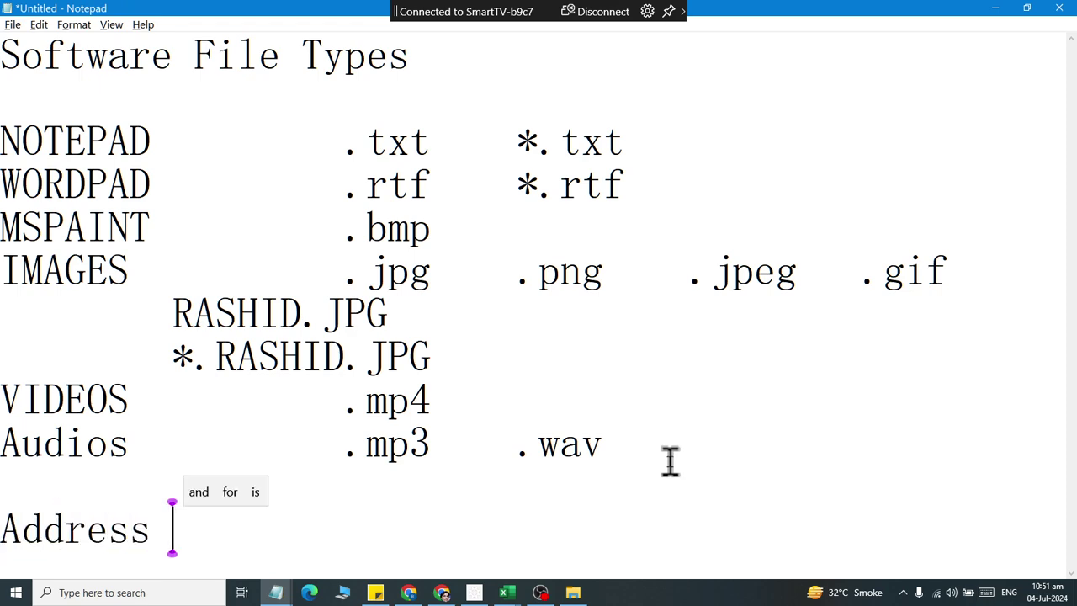
{"action": "type", "text": ":"}
{"action": "key", "text": "Return"}
{"action": "type", "text": "Dip"}
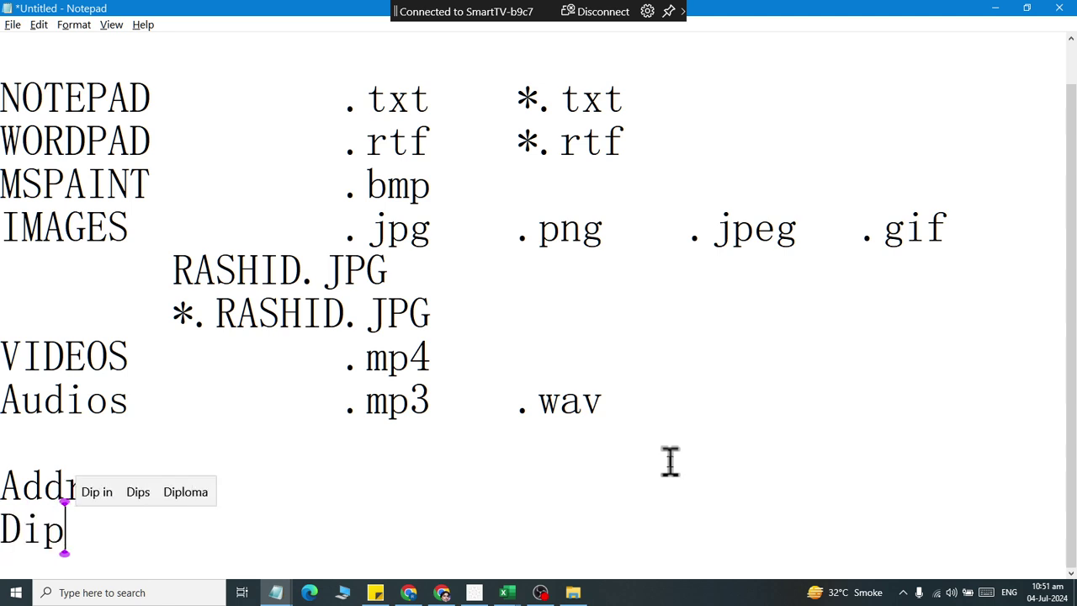
{"action": "key", "text": "BackSpace"}
{"action": "type", "text": "splay"}
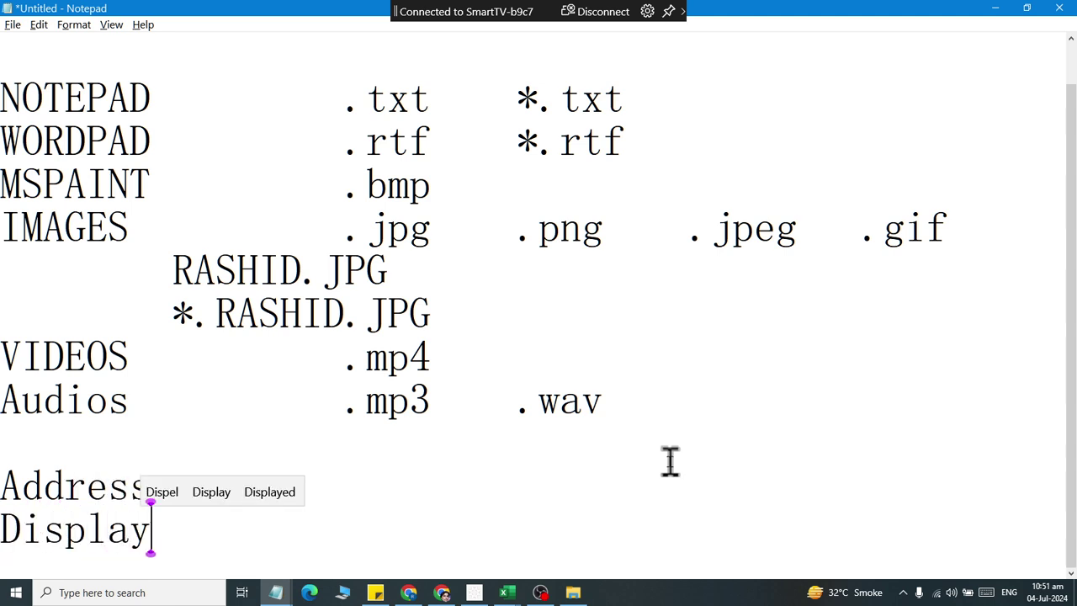
{"action": "type", "text": " Complete Pa"}
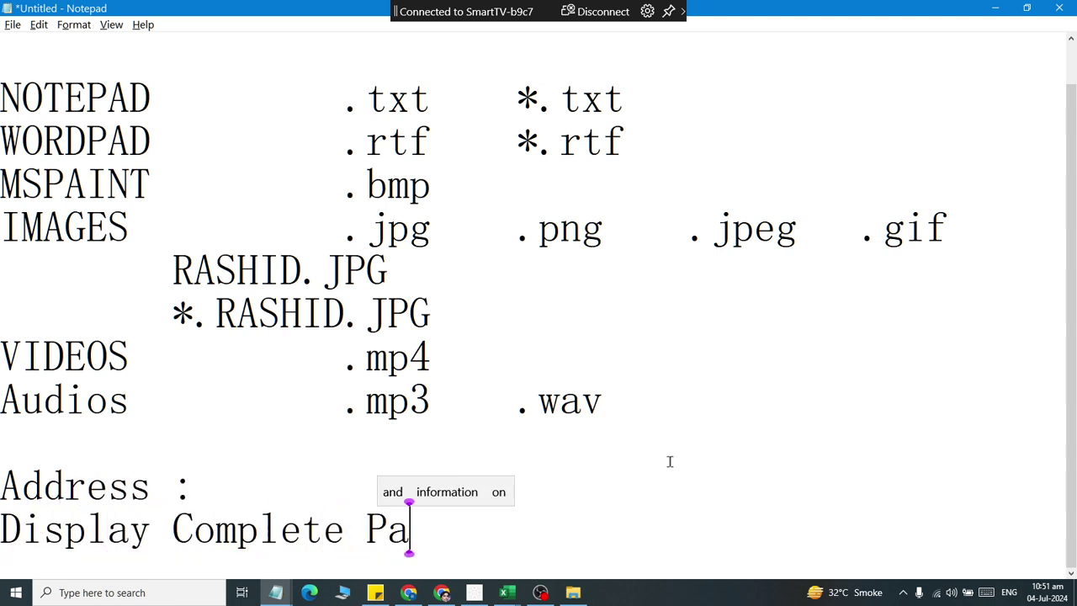
{"action": "type", "text": "th of Folder...."}
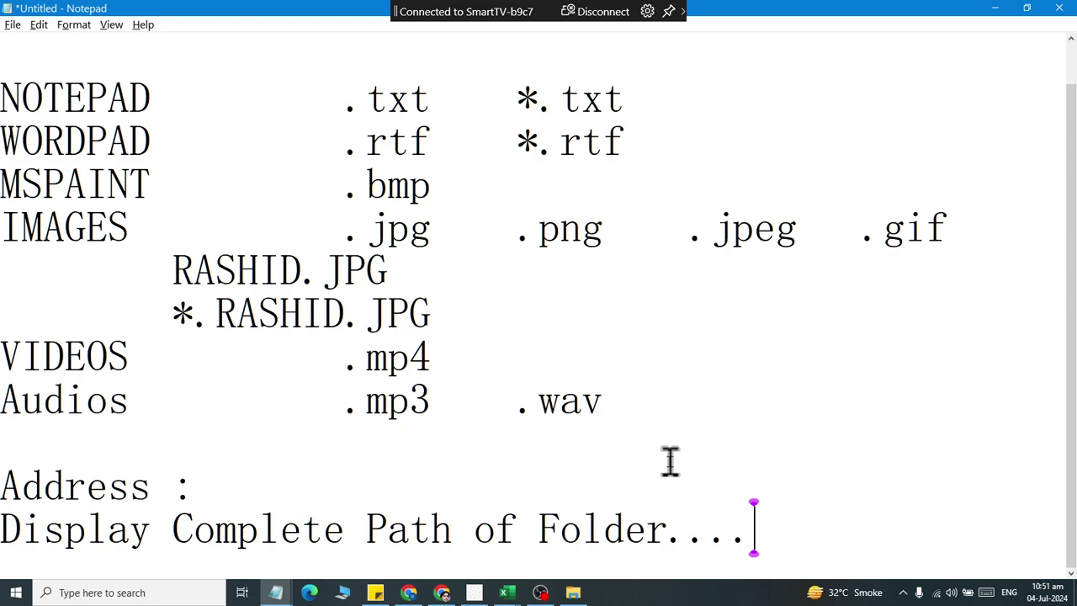
Return to File Explorer, show the full path of the OneDrive Documents folder, and exit the address display
{"action": "key", "text": "alt+Tab"}
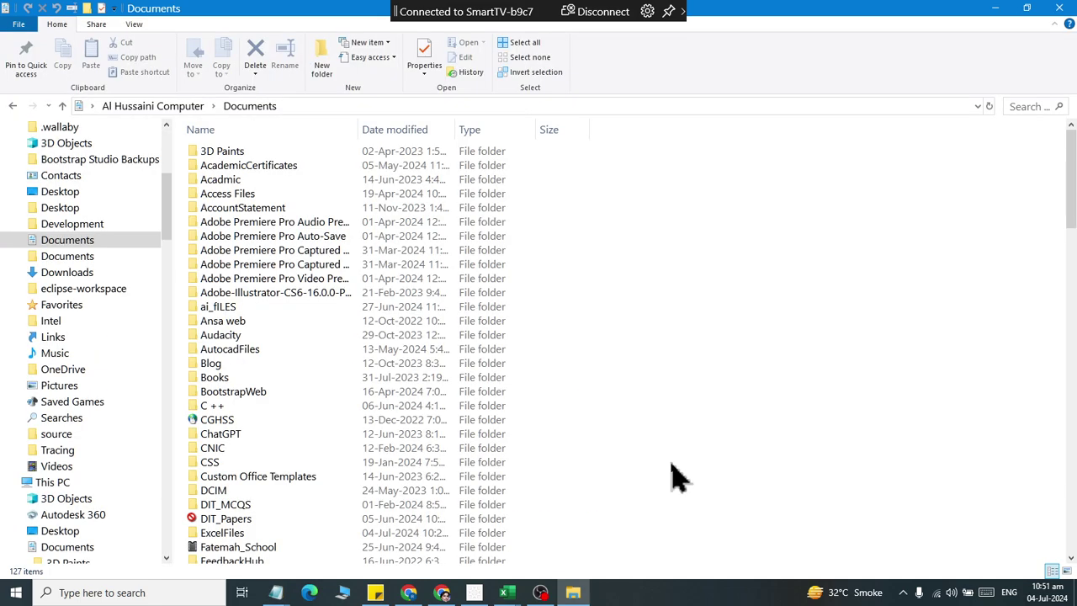
{"action": "left_click", "coordinate": [435, 106]}
{"action": "scroll", "coordinate": [397, 296], "scroll_direction": "down", "scroll_amount": 8}
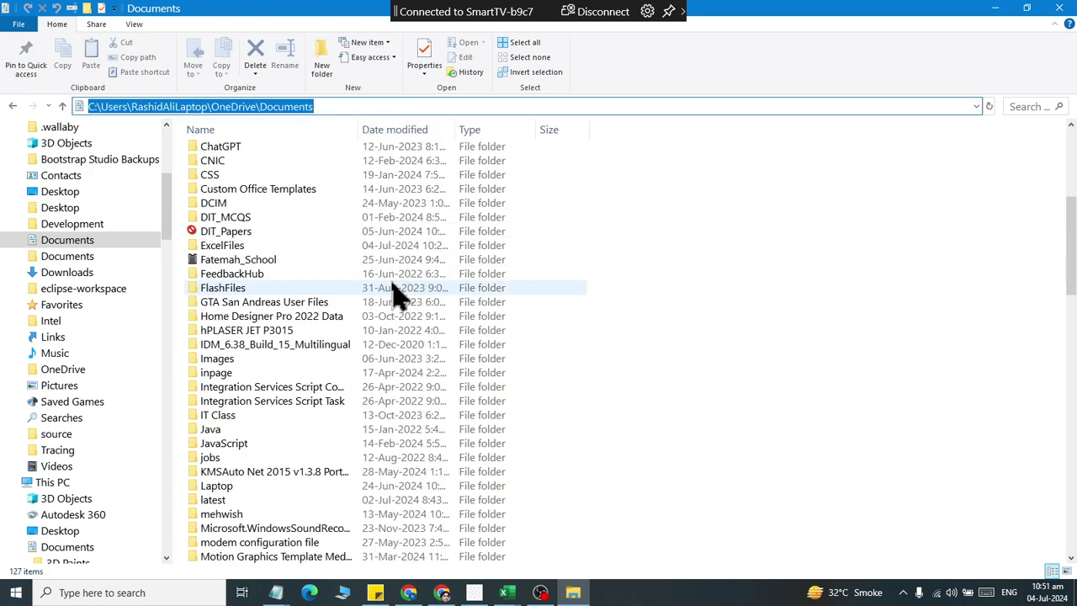
{"action": "scroll", "coordinate": [398, 294], "scroll_direction": "up", "scroll_amount": 8}
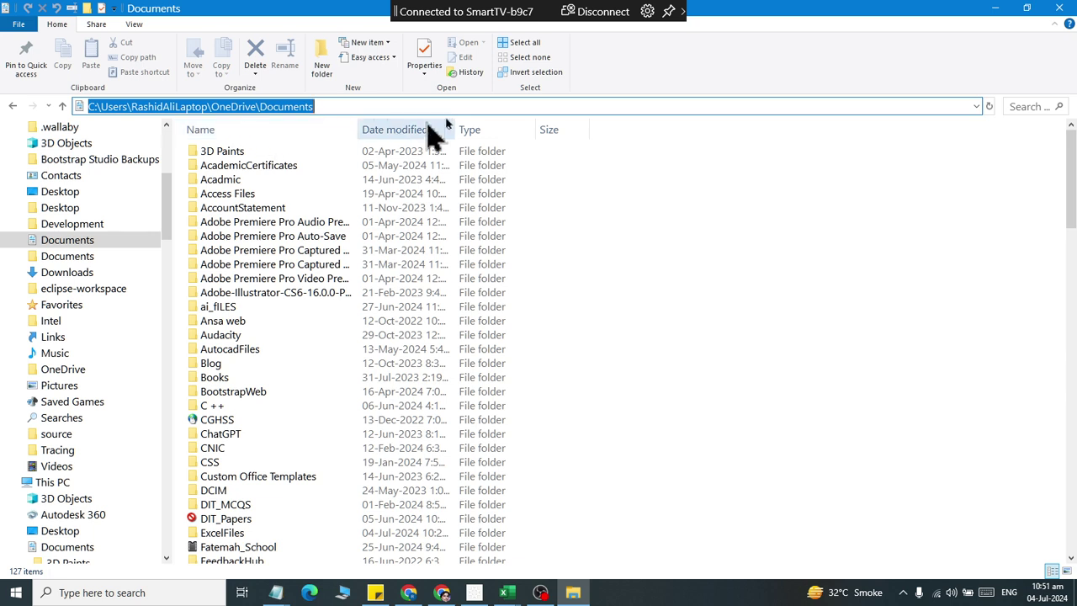
{"action": "left_click", "coordinate": [639, 184]}
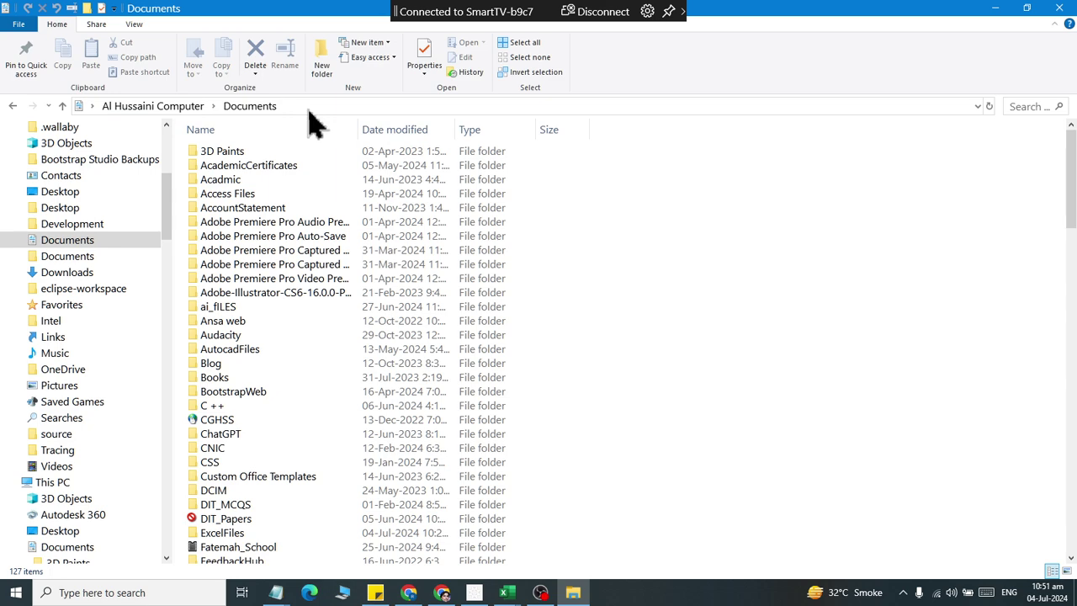
Open This PC through Windows search and open the WINODWS OS (C:) drive
{"action": "key", "text": "super"}
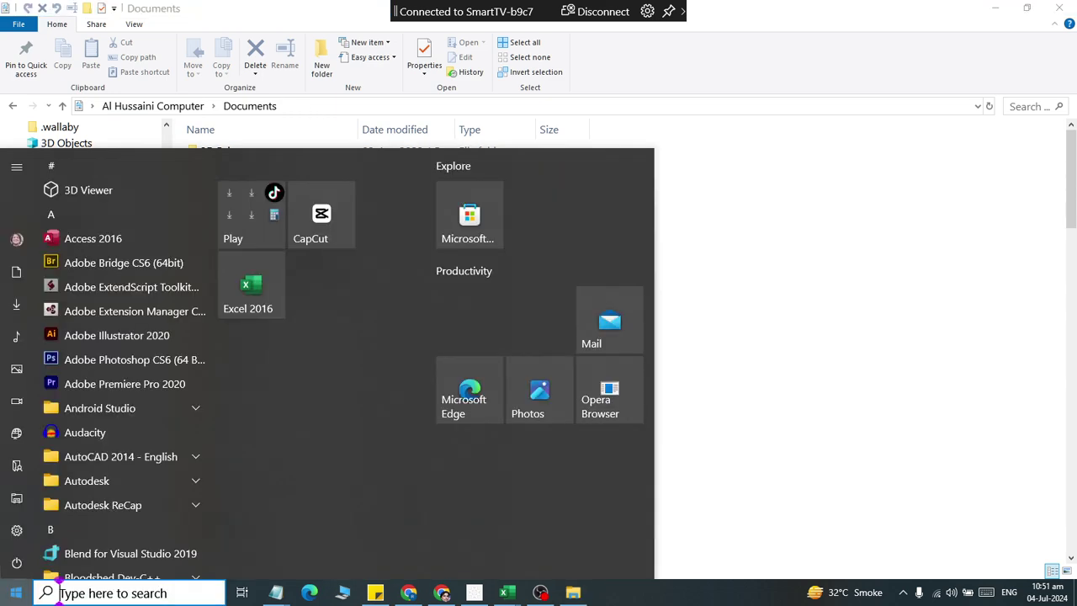
{"action": "type", "text": "this"}
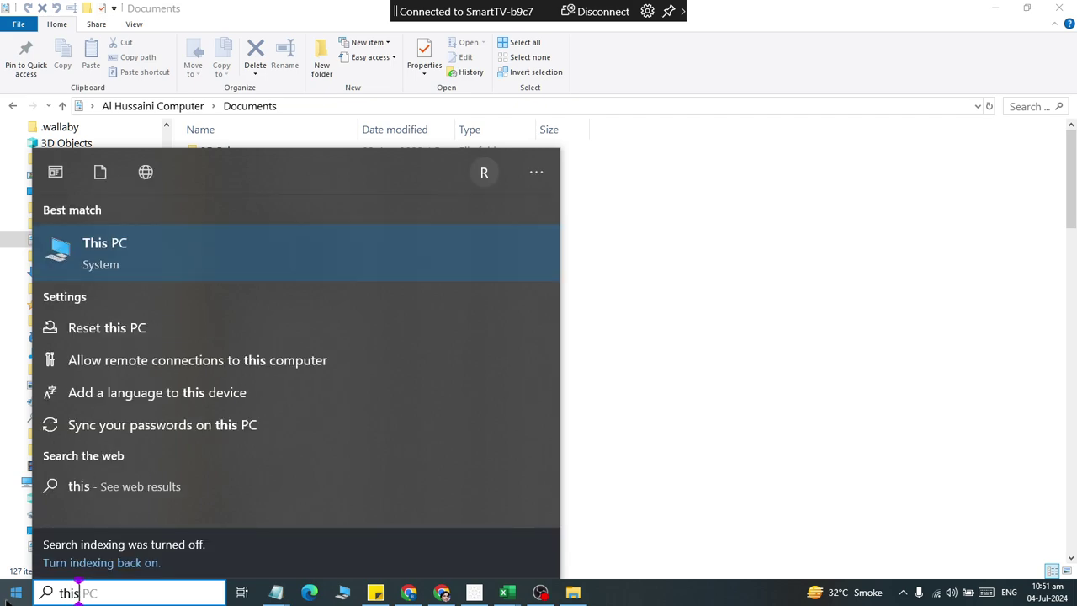
{"action": "left_click", "coordinate": [141, 272]}
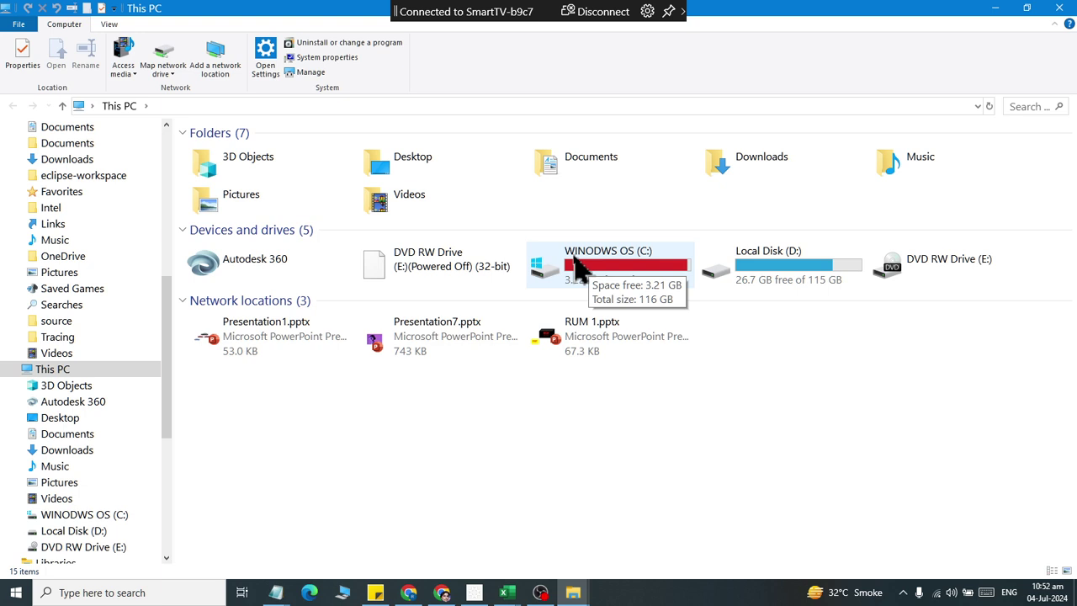
{"action": "left_click", "coordinate": [654, 261]}
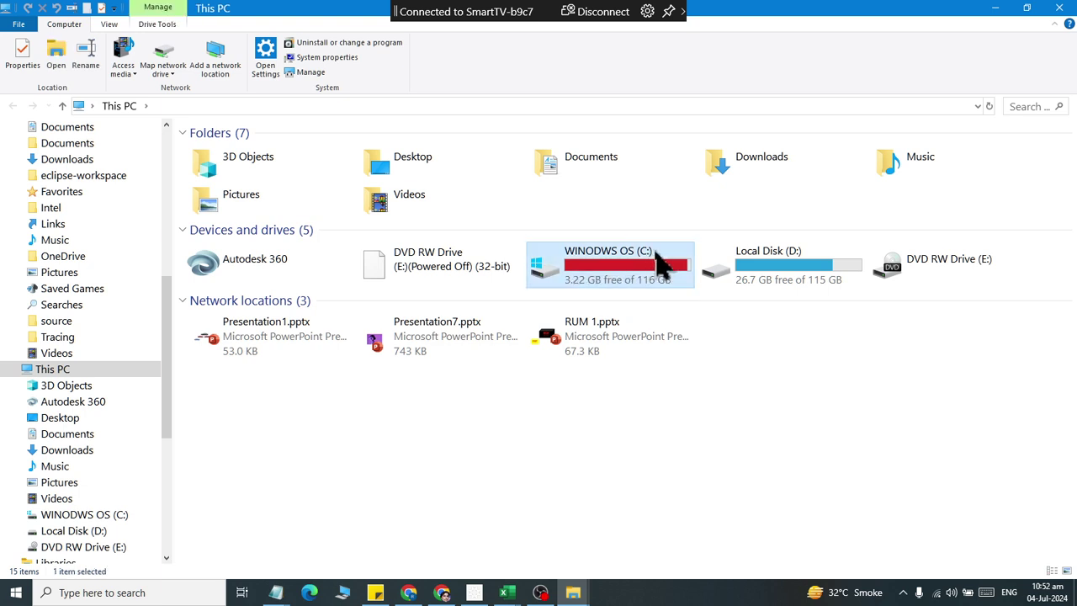
{"action": "left_click", "coordinate": [781, 280]}
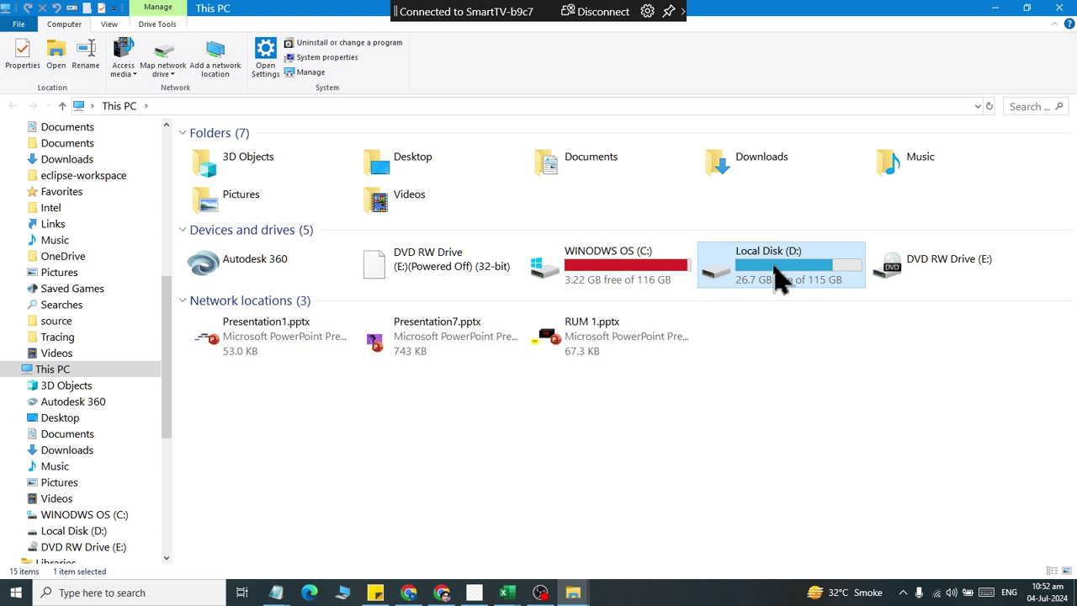
{"action": "left_click", "coordinate": [612, 259]}
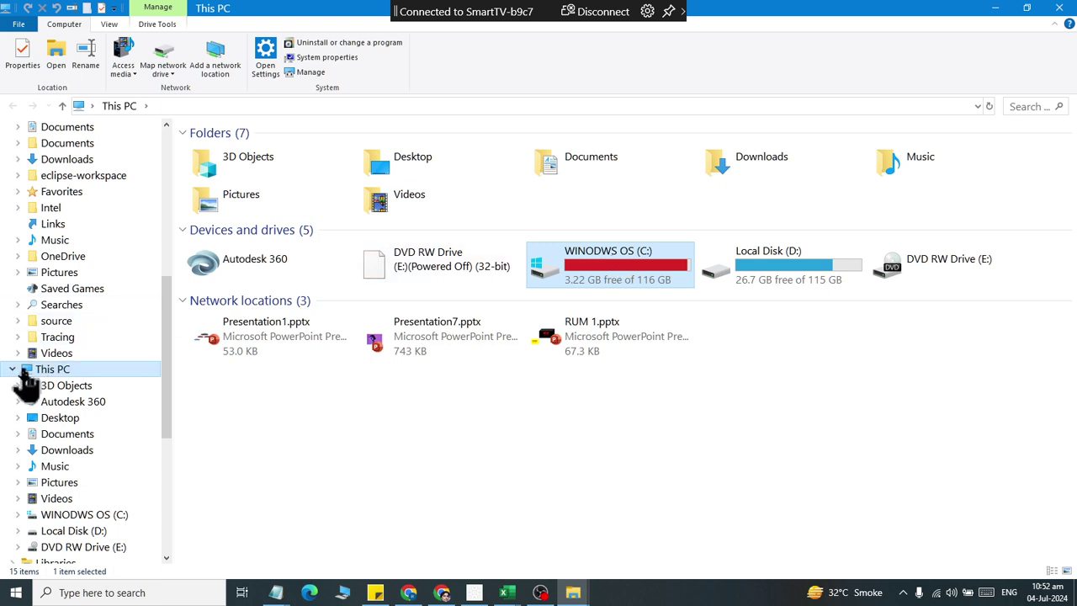
{"action": "double_click", "coordinate": [564, 280]}
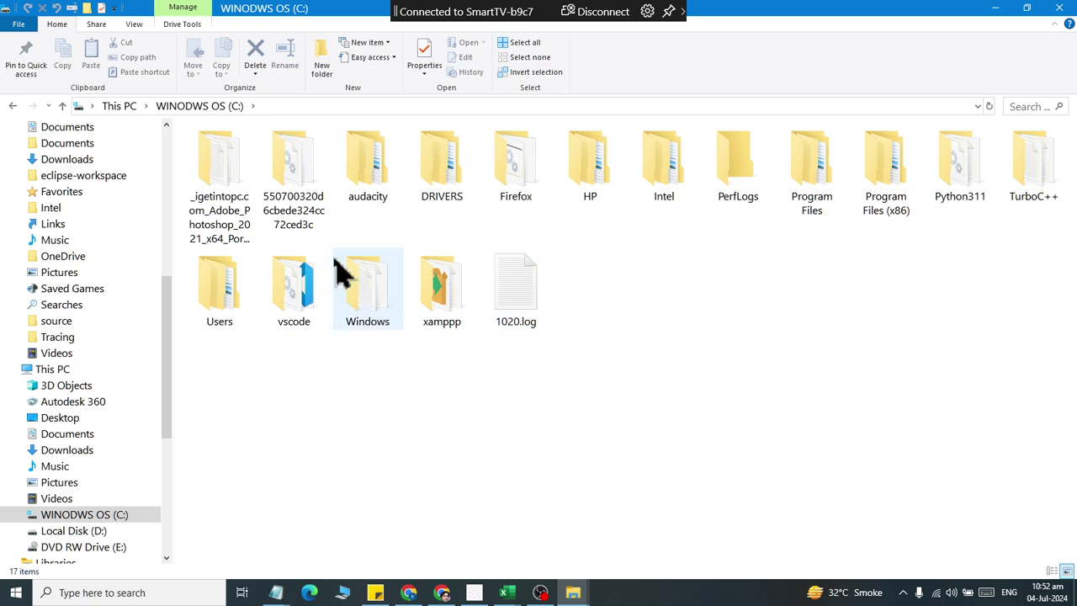
Point out the Windows, Users, Program Files and Program Files (x86) folders on the C: drive by selecting them
{"action": "left_click_drag", "start_coordinate": [321, 242], "coordinate": [402, 318]}
{"action": "left_click", "coordinate": [661, 319]}
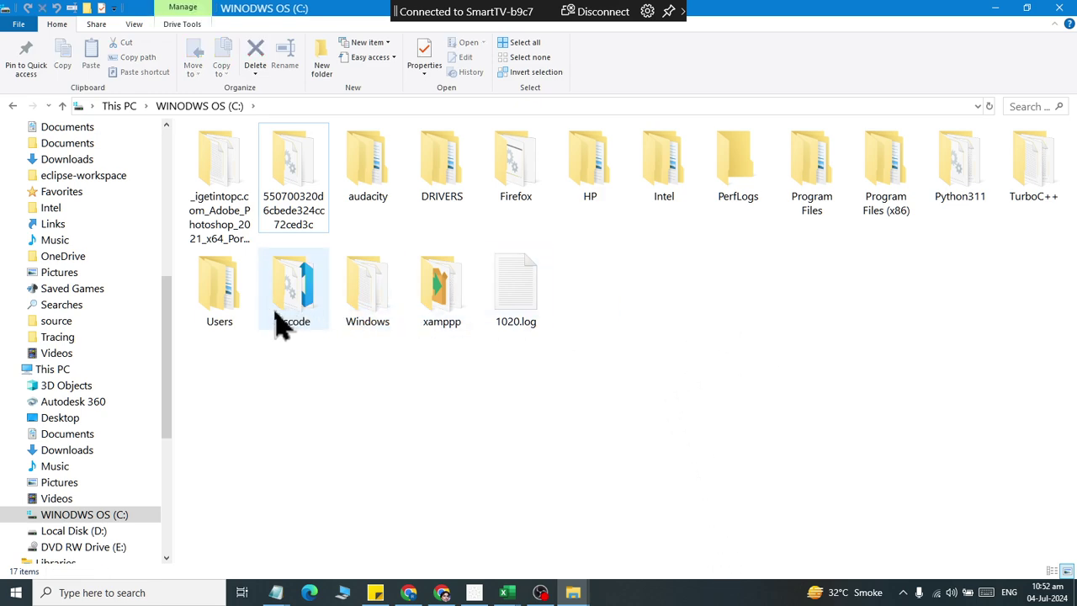
{"action": "left_click", "coordinate": [236, 317]}
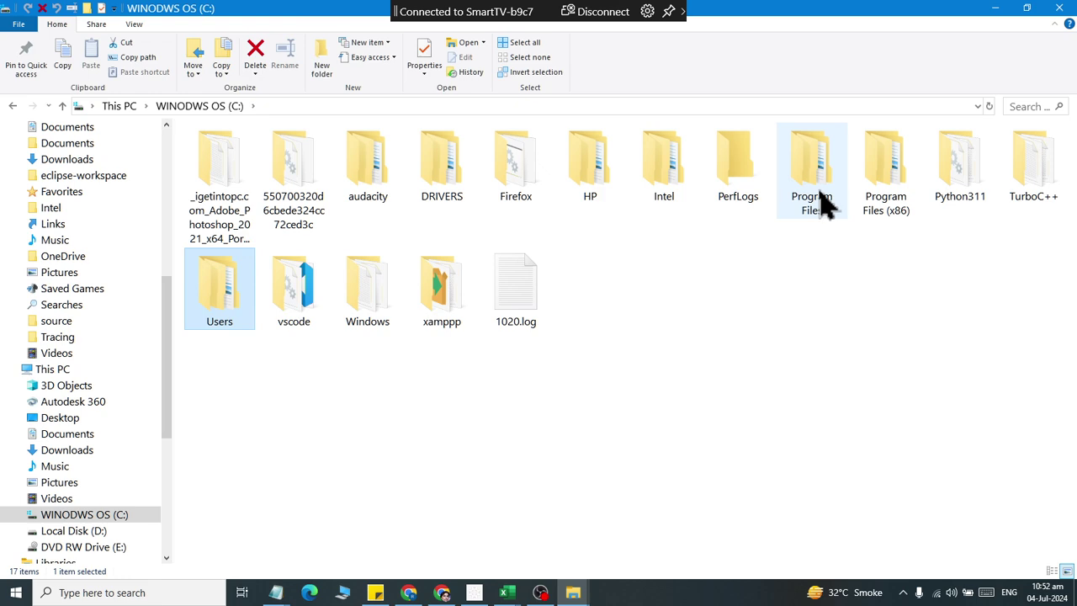
{"action": "key", "text": "super"}
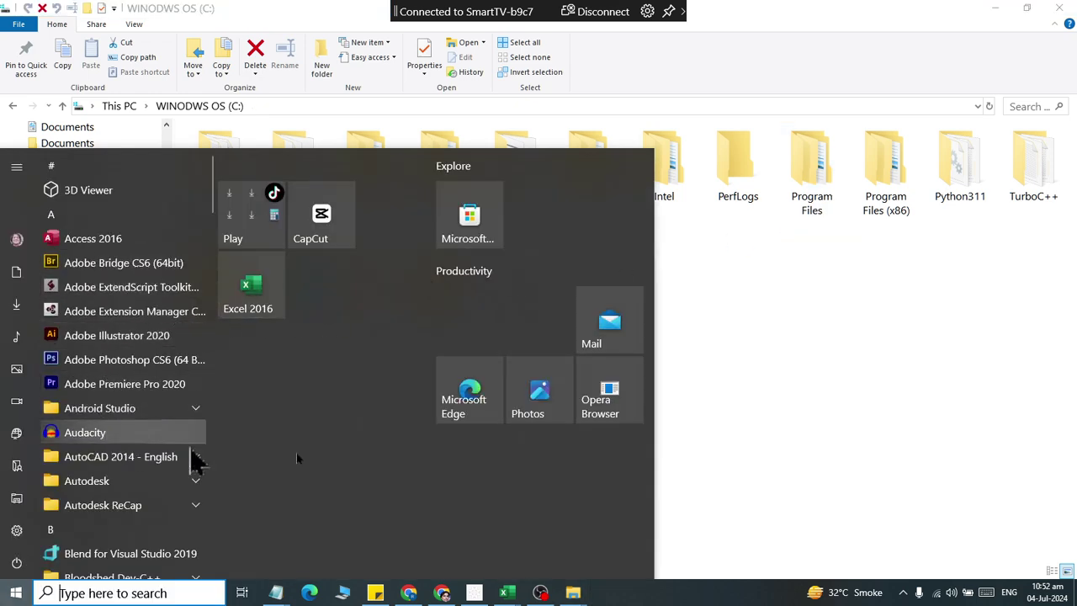
{"action": "left_click", "coordinate": [884, 210]}
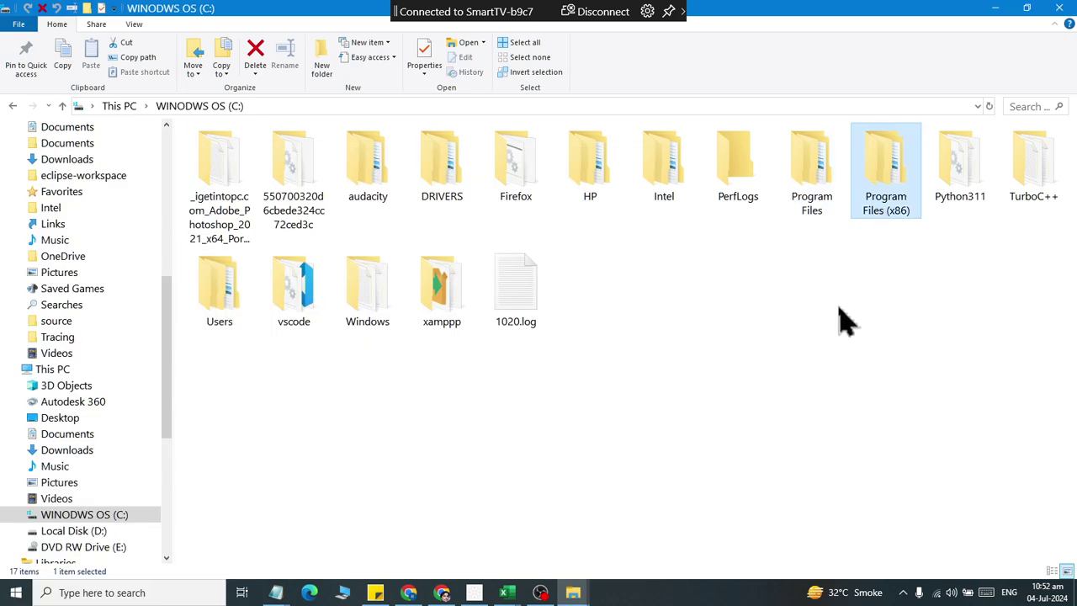
{"action": "left_click_drag", "start_coordinate": [904, 245], "coordinate": [790, 137]}
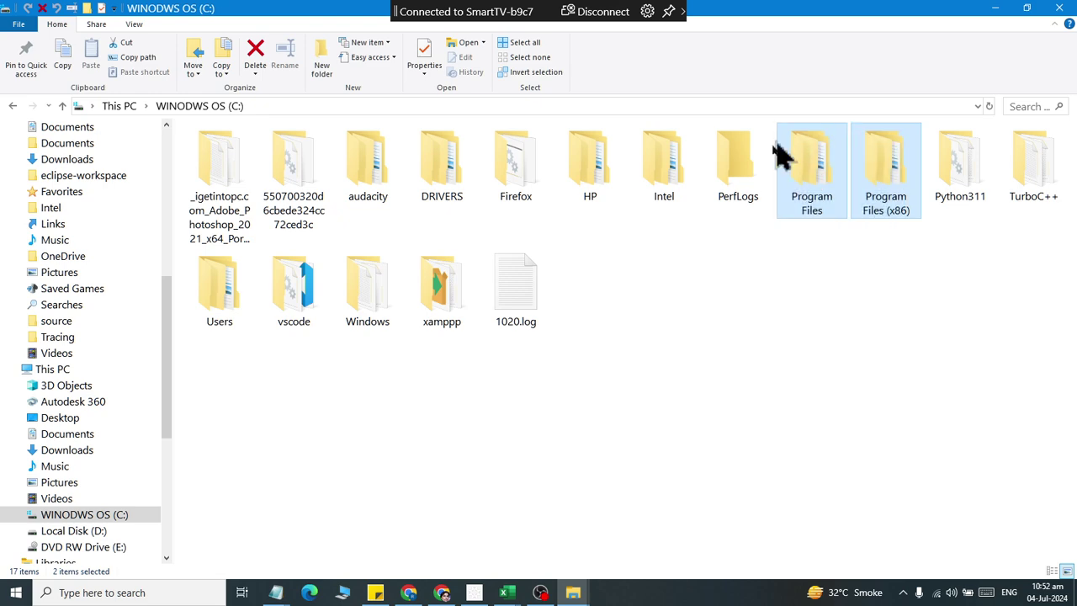
{"action": "left_click", "coordinate": [351, 311]}
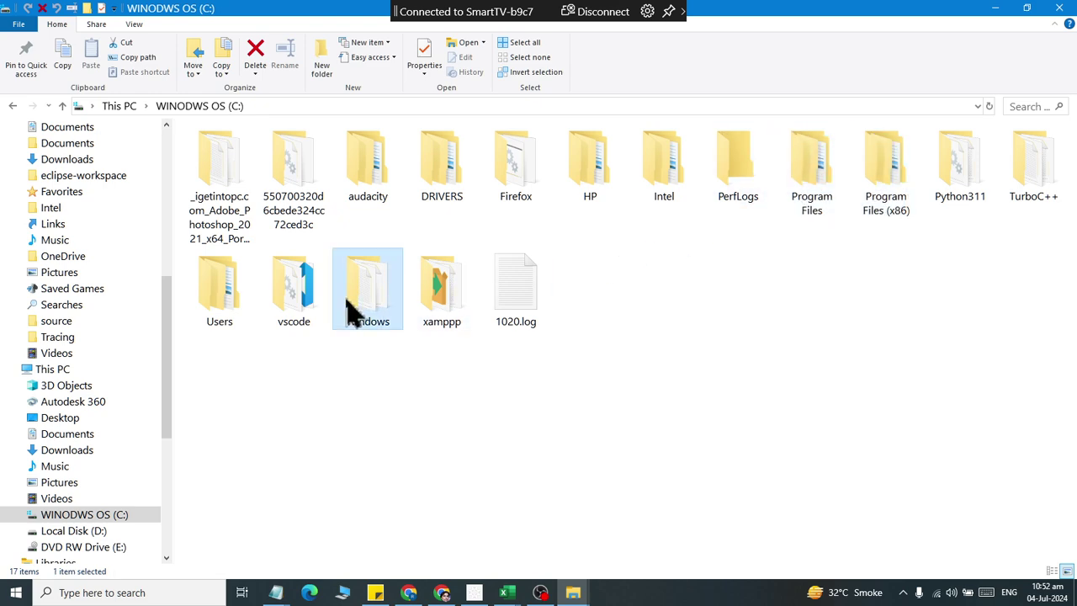
{"action": "left_click", "coordinate": [225, 306]}
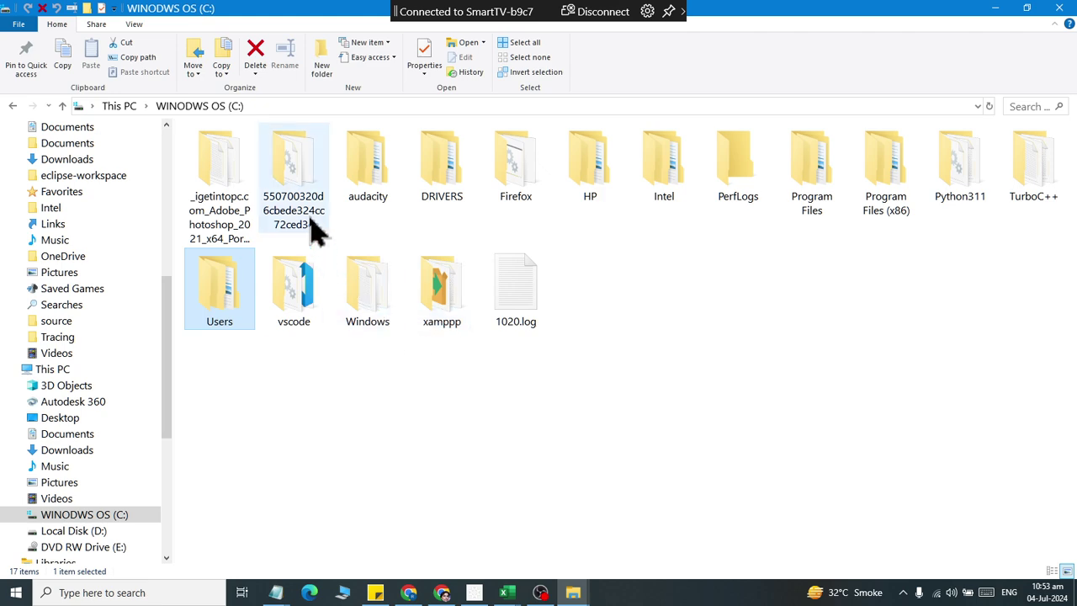
Display the address of the C: drive as an editable path
{"action": "mouse_move", "coordinate": [330, 235]}
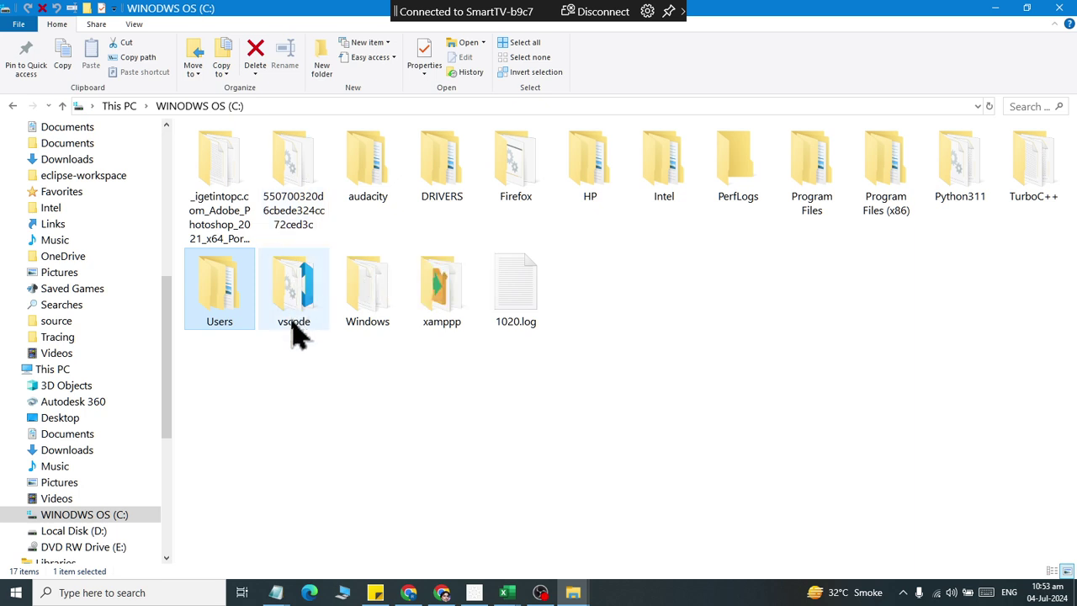
{"action": "left_click", "coordinate": [277, 105]}
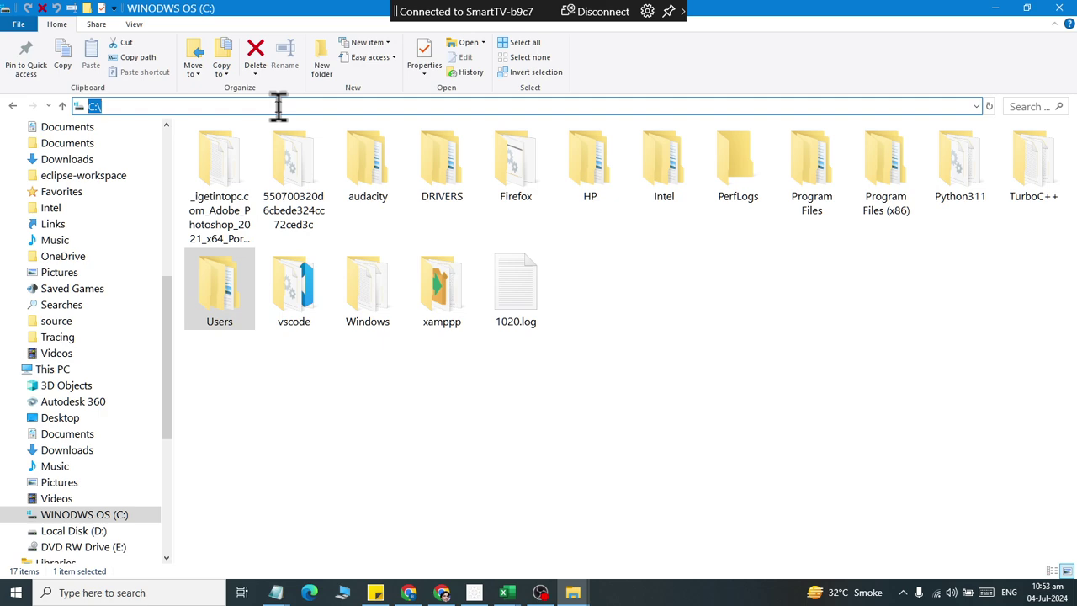
{"action": "left_click", "coordinate": [278, 106]}
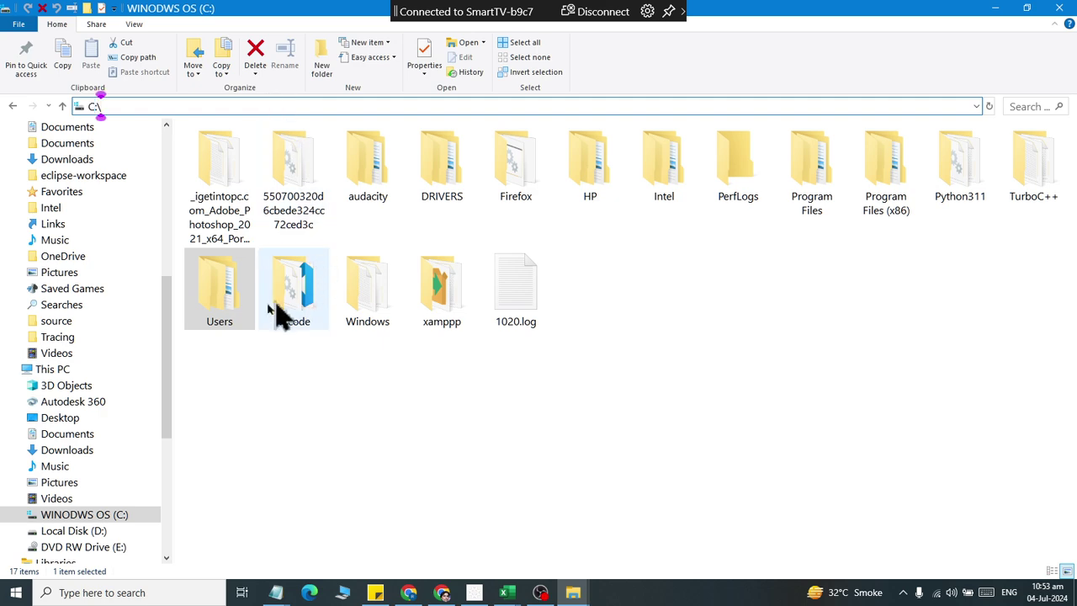
Open the Documents folder inside the user's profile folder under Users on the C: drive
{"action": "double_click", "coordinate": [234, 323]}
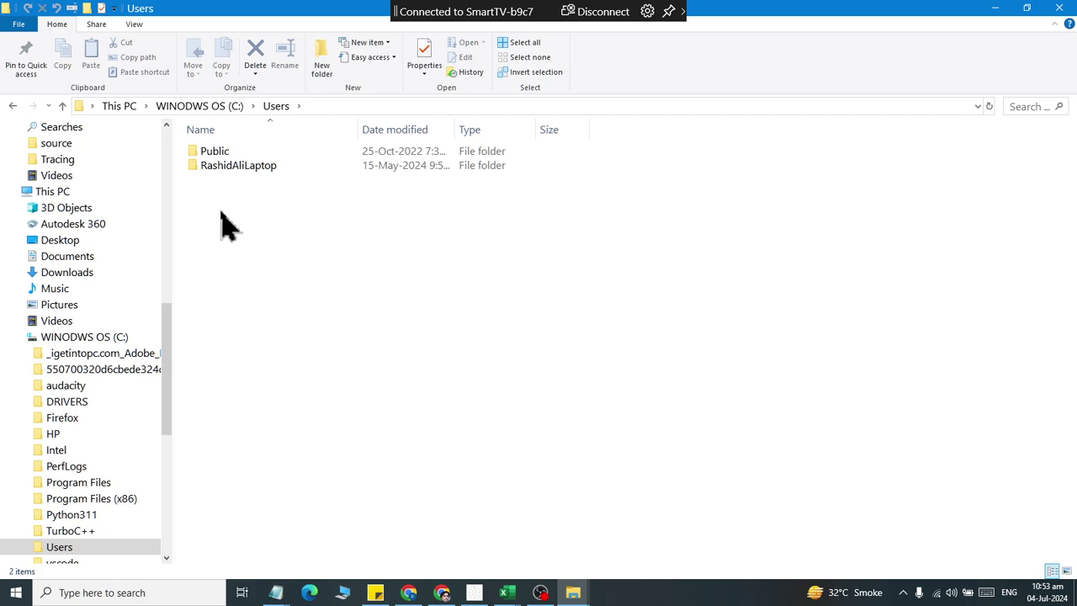
{"action": "double_click", "coordinate": [222, 168]}
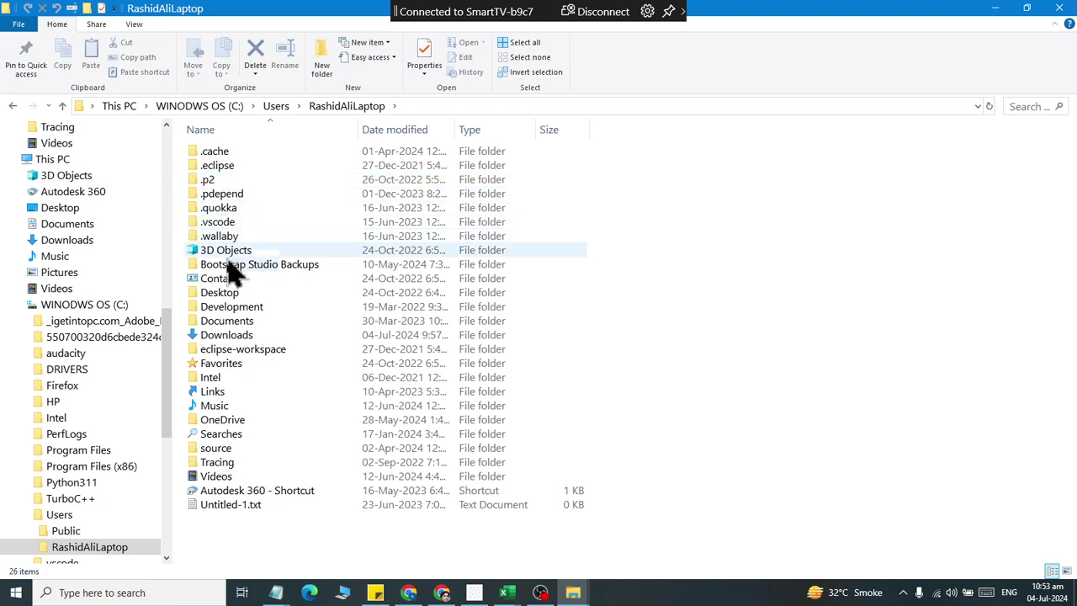
{"action": "double_click", "coordinate": [239, 324]}
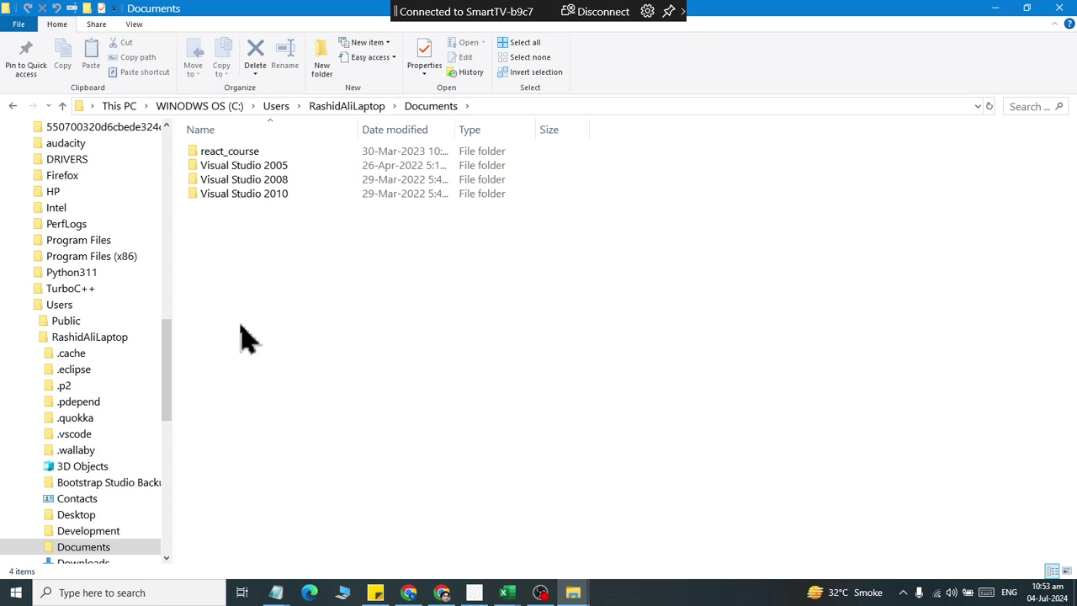
Return to the user's profile folder, open its OneDrive Documents folder, and display that folder's full path
{"action": "left_click", "coordinate": [12, 106]}
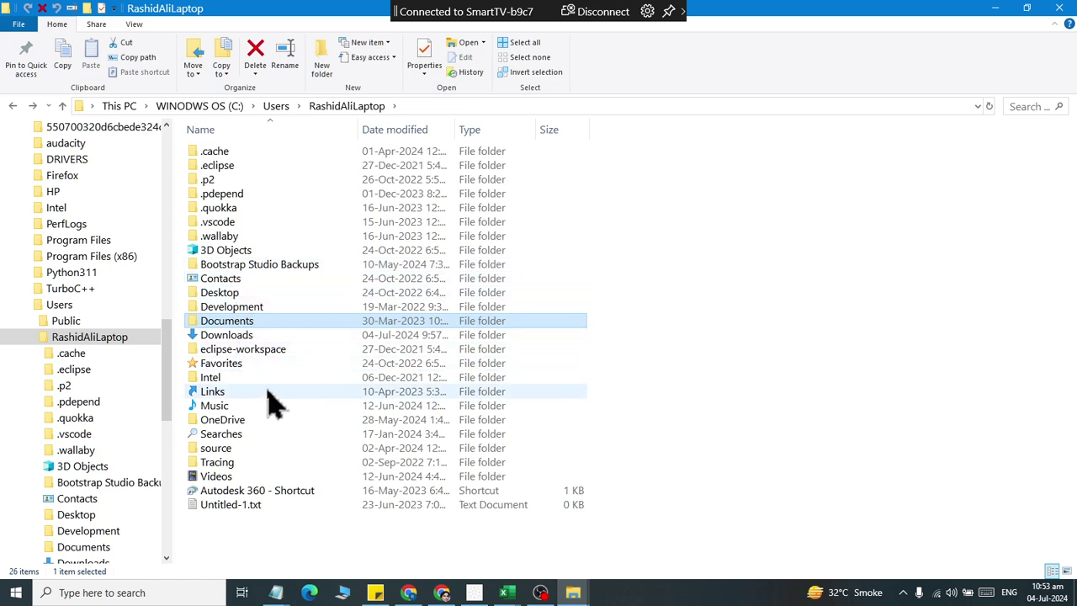
{"action": "key", "text": "Up"}
{"action": "key", "text": "Up"}
{"action": "key", "text": "Down"}
{"action": "double_click", "coordinate": [236, 420]}
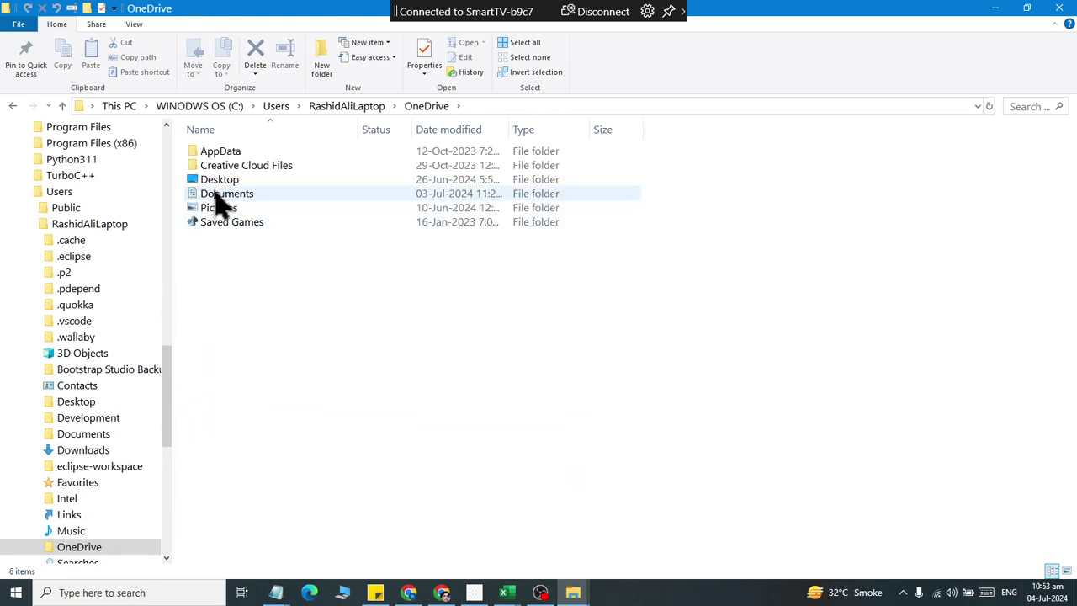
{"action": "double_click", "coordinate": [218, 195]}
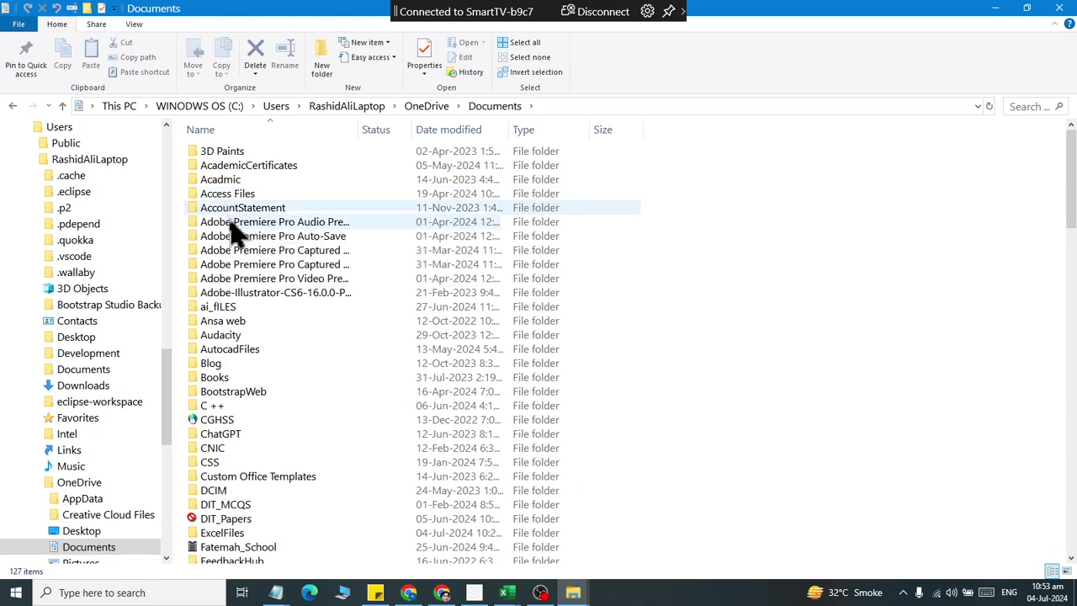
{"action": "left_click", "coordinate": [589, 106]}
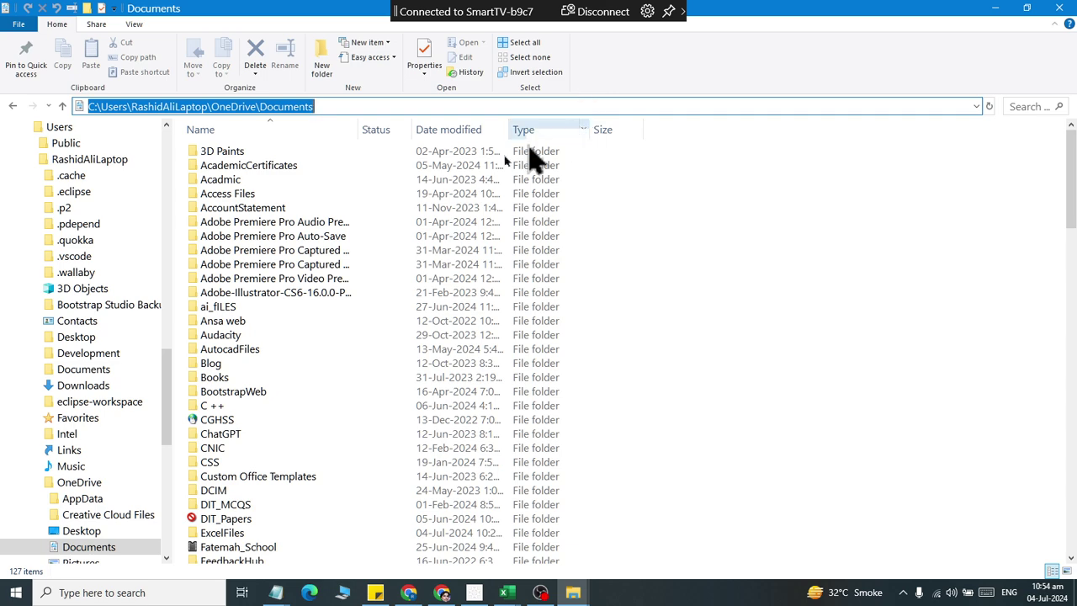
Open Documents and the user's profile folder from the folder tree, and display the profile folder's address
{"action": "left_click_drag", "start_coordinate": [169, 362], "coordinate": [156, 181]}
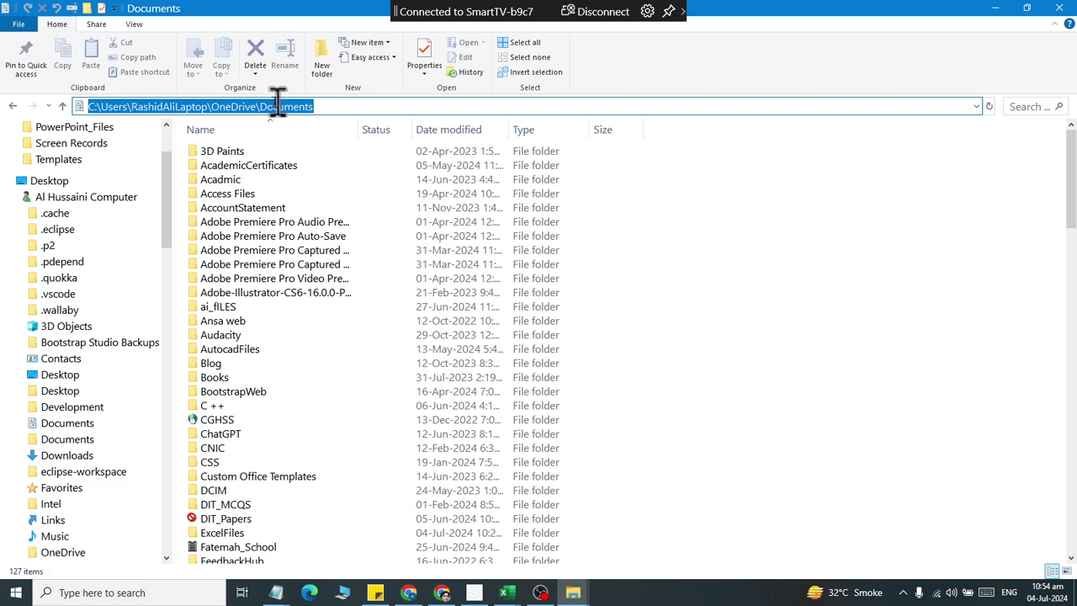
{"action": "left_click", "coordinate": [66, 425]}
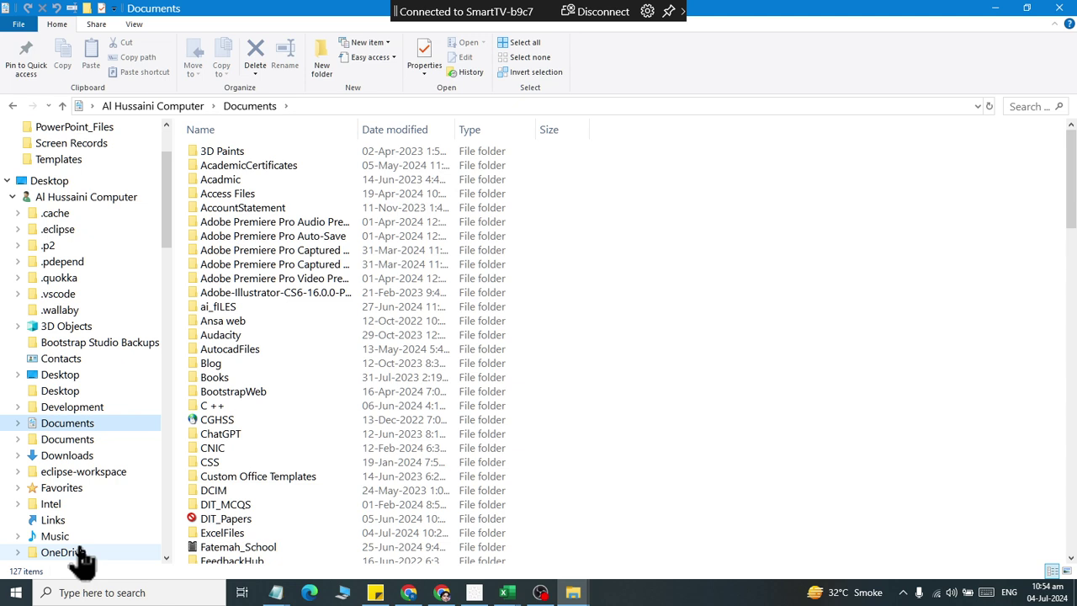
{"action": "scroll", "coordinate": [72, 484], "scroll_direction": "up", "scroll_amount": 2}
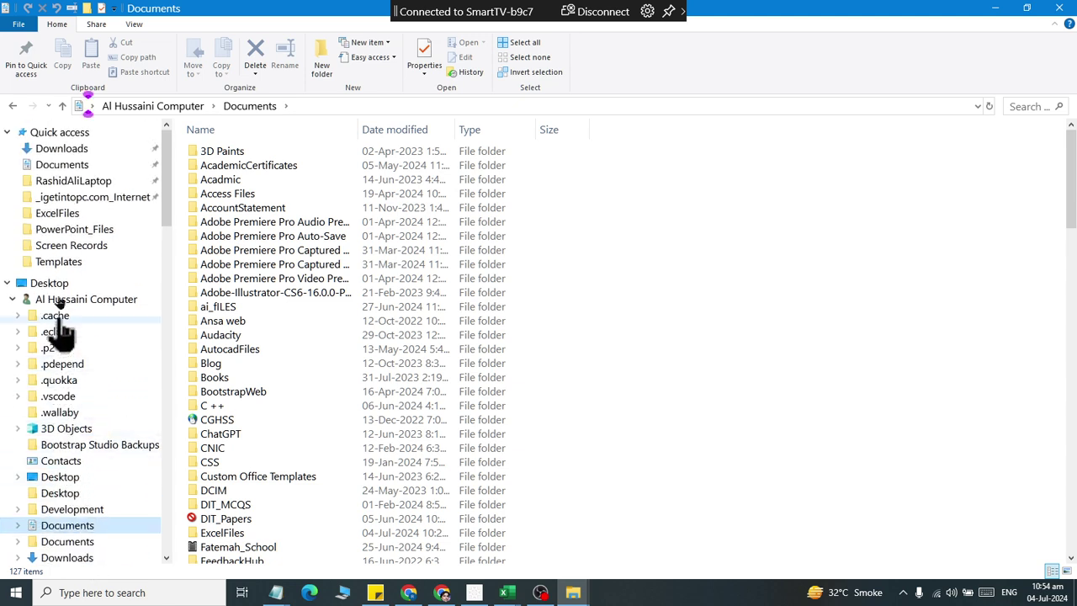
{"action": "left_click", "coordinate": [76, 183]}
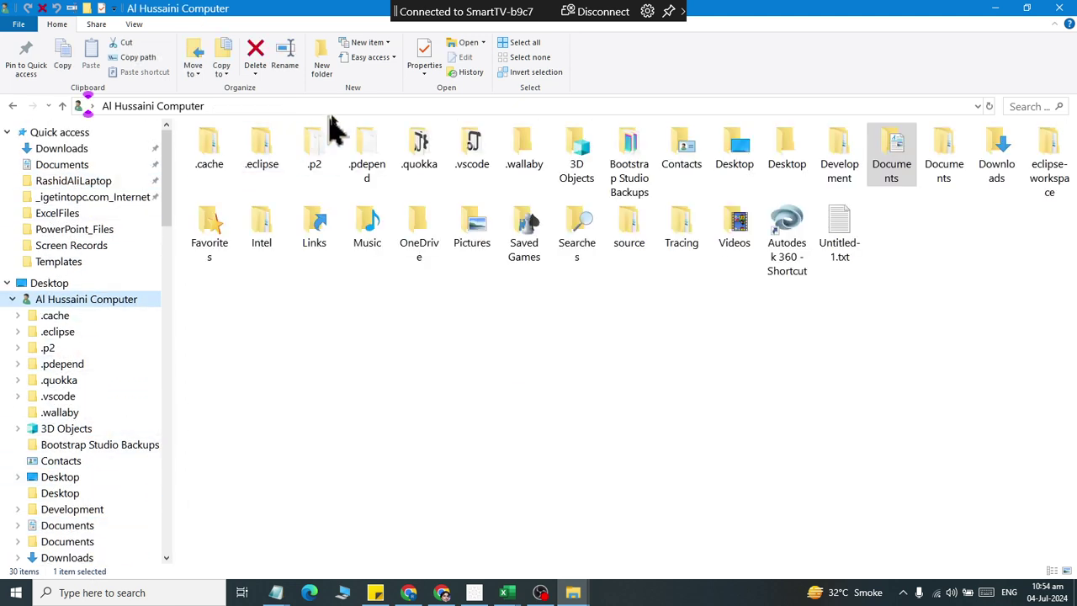
{"action": "left_click", "coordinate": [340, 106]}
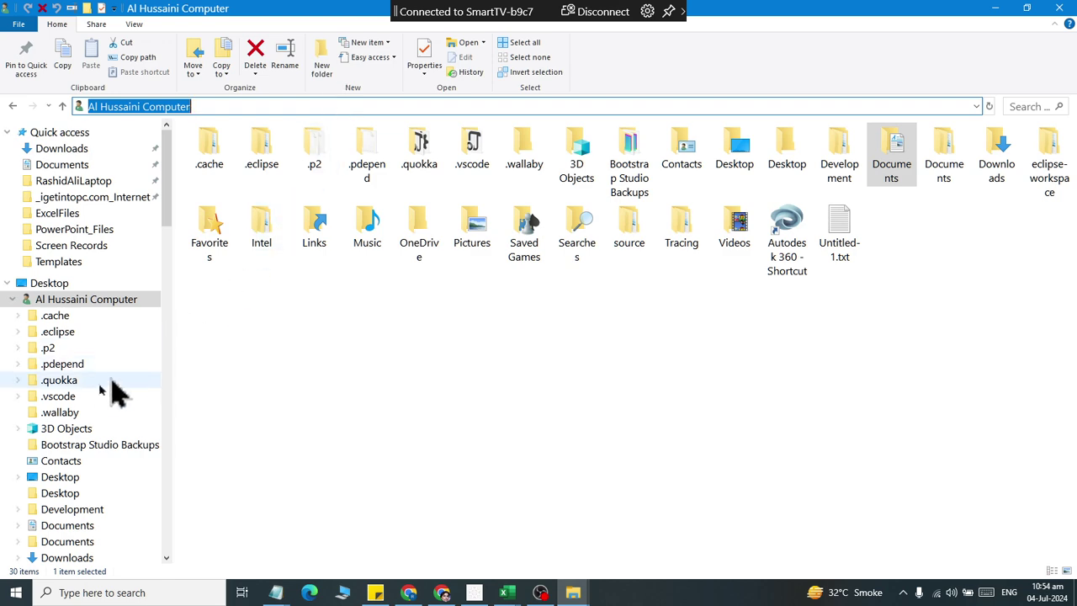
Open the Intel folder under the user's profile in the folder tree and display its full path
{"action": "scroll", "coordinate": [76, 425], "scroll_direction": "down", "scroll_amount": 1}
{"action": "scroll", "coordinate": [75, 429], "scroll_direction": "down", "scroll_amount": 3}
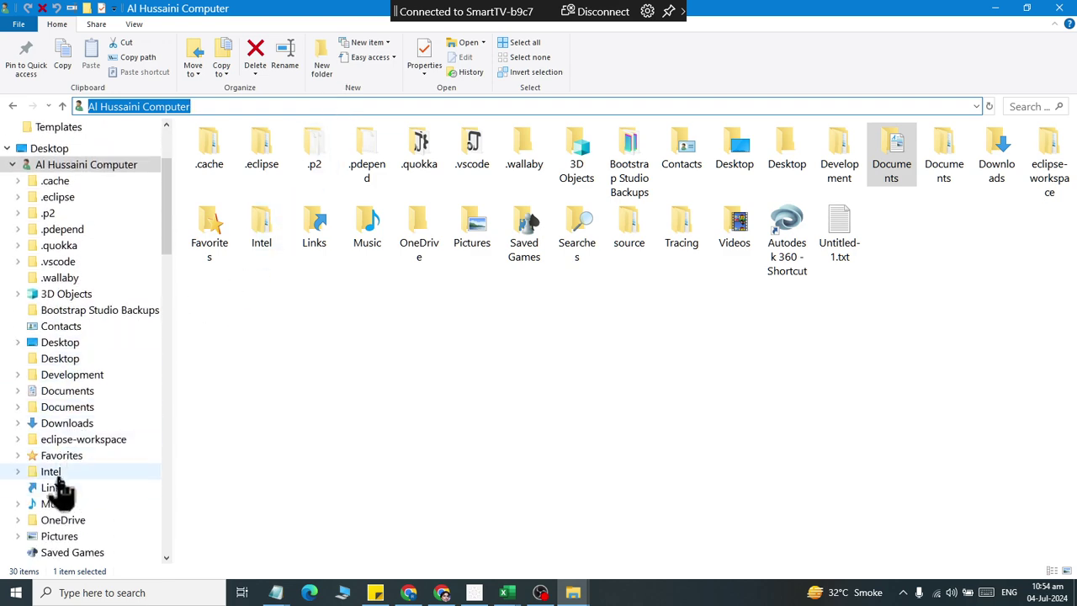
{"action": "left_click", "coordinate": [53, 471]}
{"action": "left_click", "coordinate": [278, 106]}
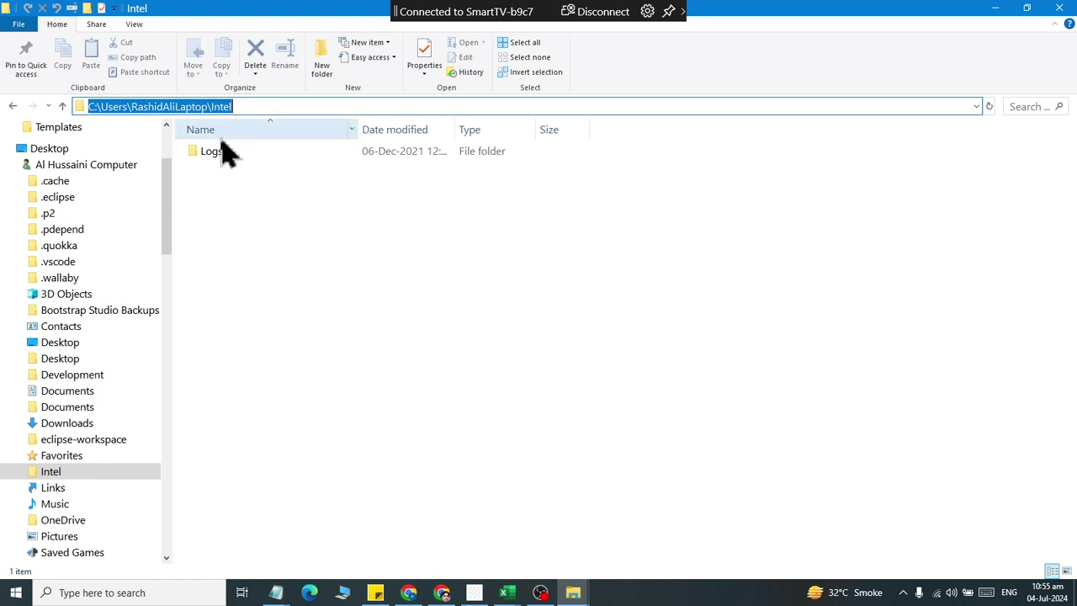
Retrace the path to the Intel folder from This PC through the C: drive, Users and the user's profile folder
{"action": "scroll", "coordinate": [71, 364], "scroll_direction": "down", "scroll_amount": 4}
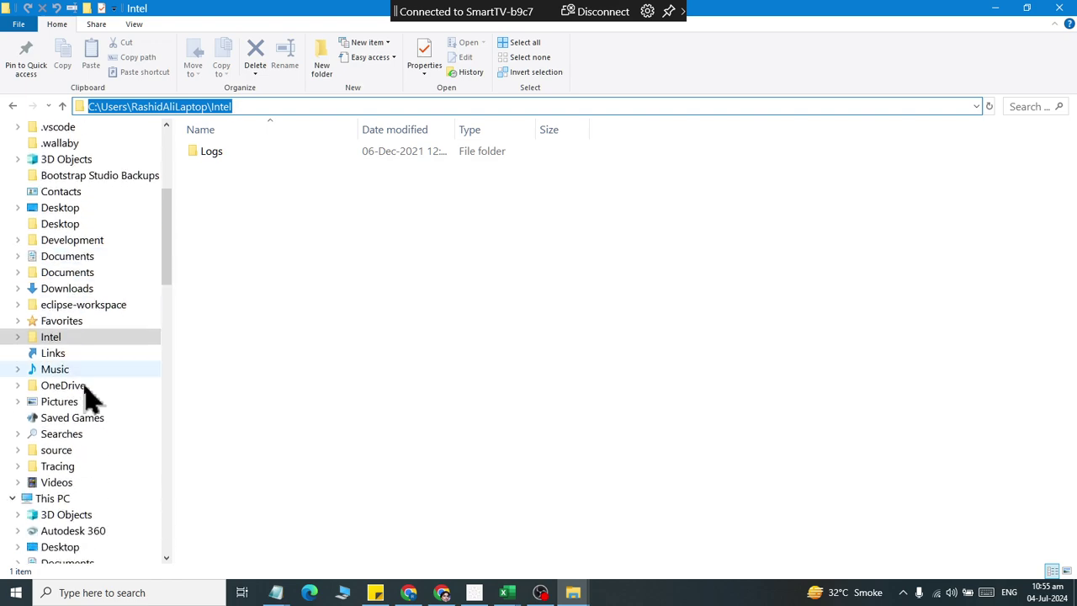
{"action": "left_click", "coordinate": [51, 467]}
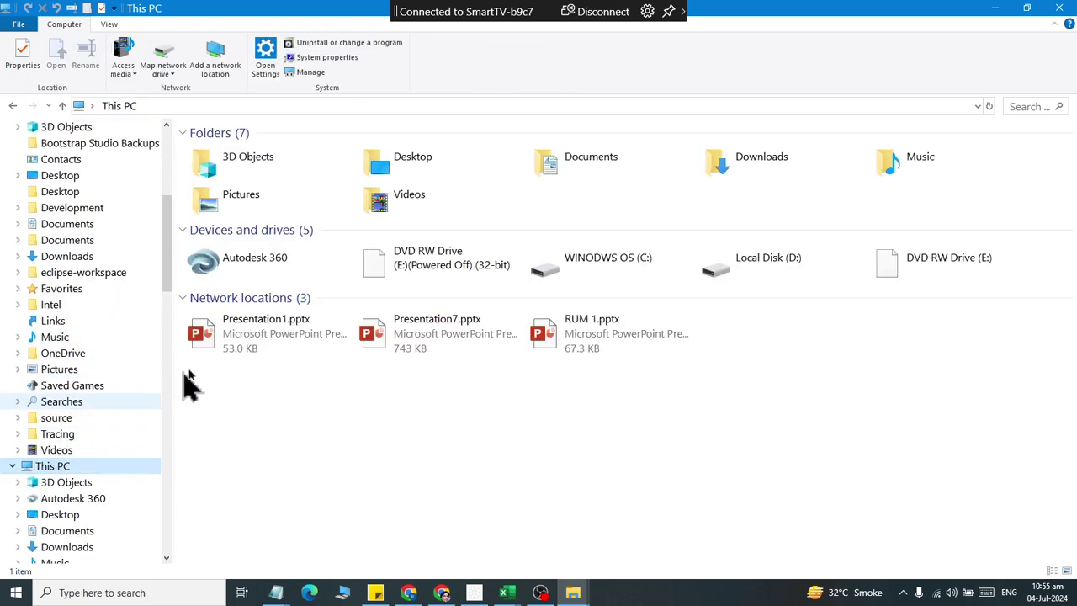
{"action": "double_click", "coordinate": [624, 288]}
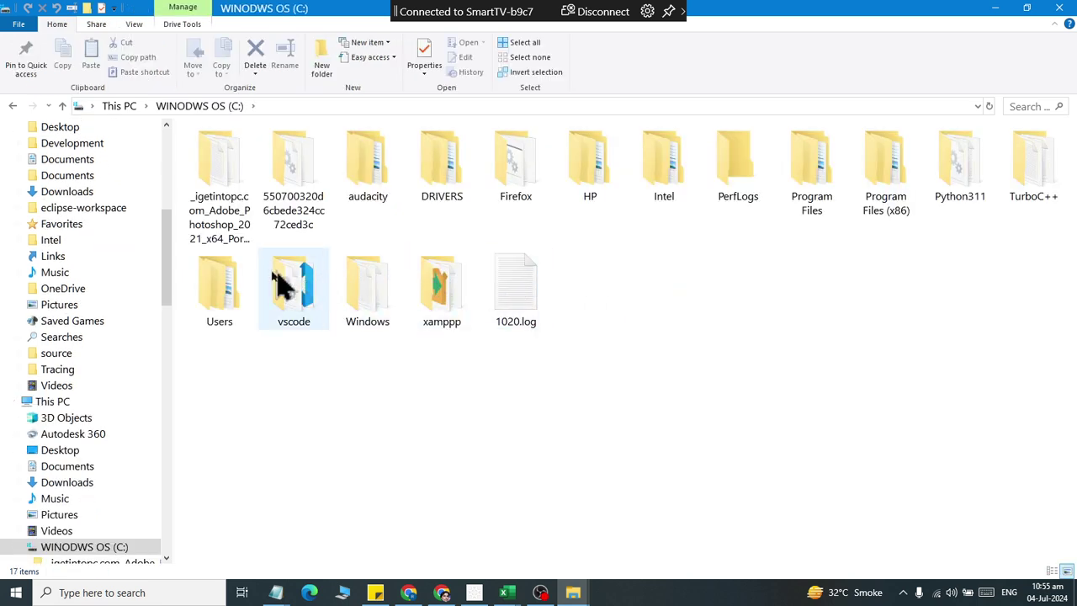
{"action": "double_click", "coordinate": [234, 290]}
{"action": "double_click", "coordinate": [235, 169]}
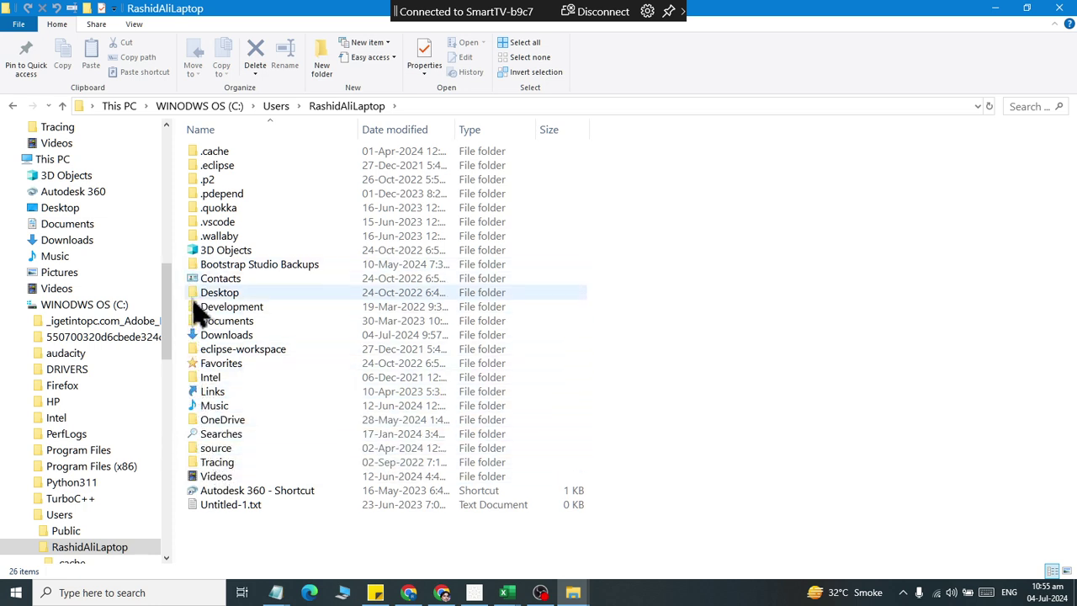
{"action": "double_click", "coordinate": [215, 376]}
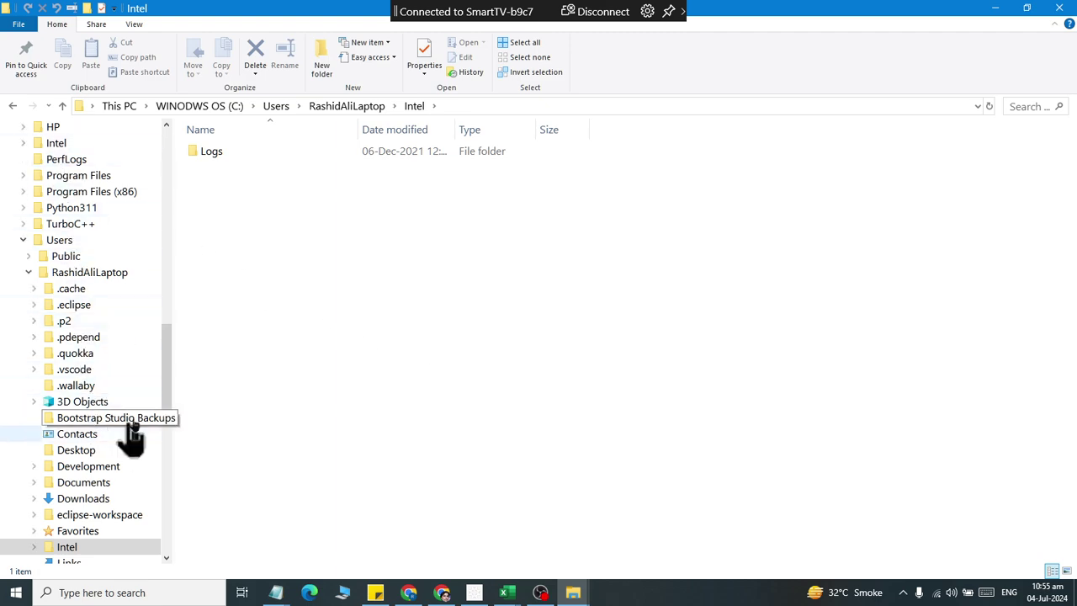
Look through the folder tree, return to This PC, and select the DVD RW Drive (E:)
{"action": "left_click_drag", "start_coordinate": [165, 420], "coordinate": [163, 533]}
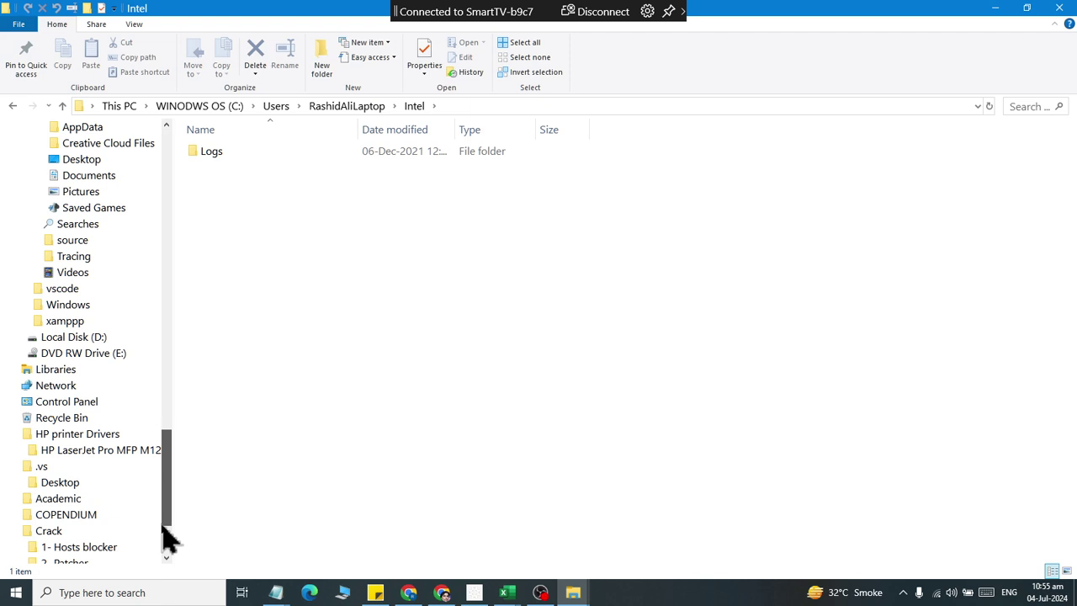
{"action": "scroll", "coordinate": [111, 362], "scroll_direction": "up", "scroll_amount": 2}
{"action": "scroll", "coordinate": [59, 204], "scroll_direction": "up", "scroll_amount": 12}
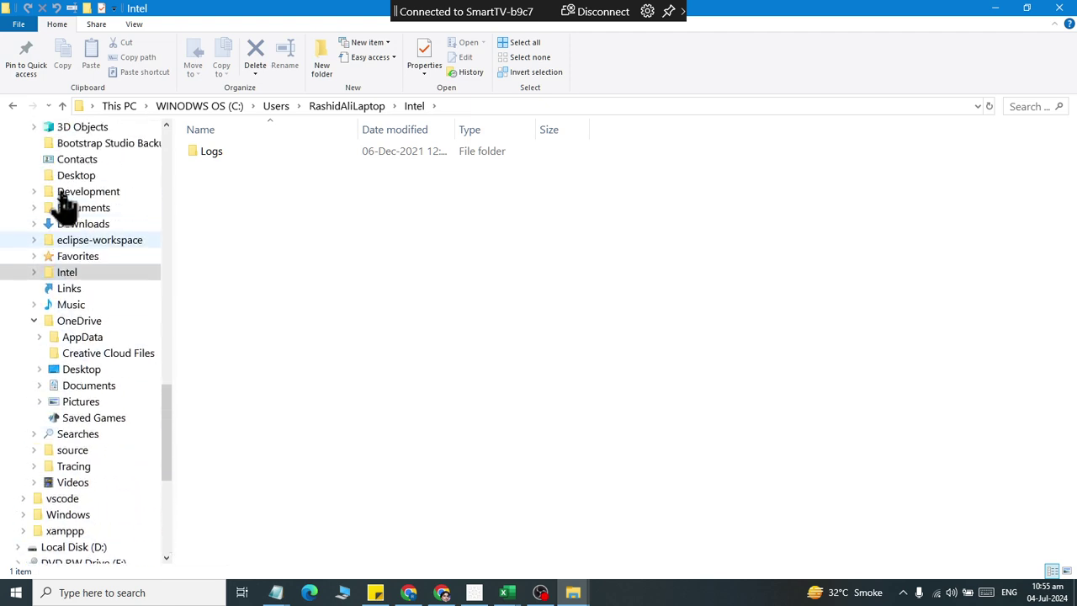
{"action": "scroll", "coordinate": [63, 204], "scroll_direction": "up", "scroll_amount": 2}
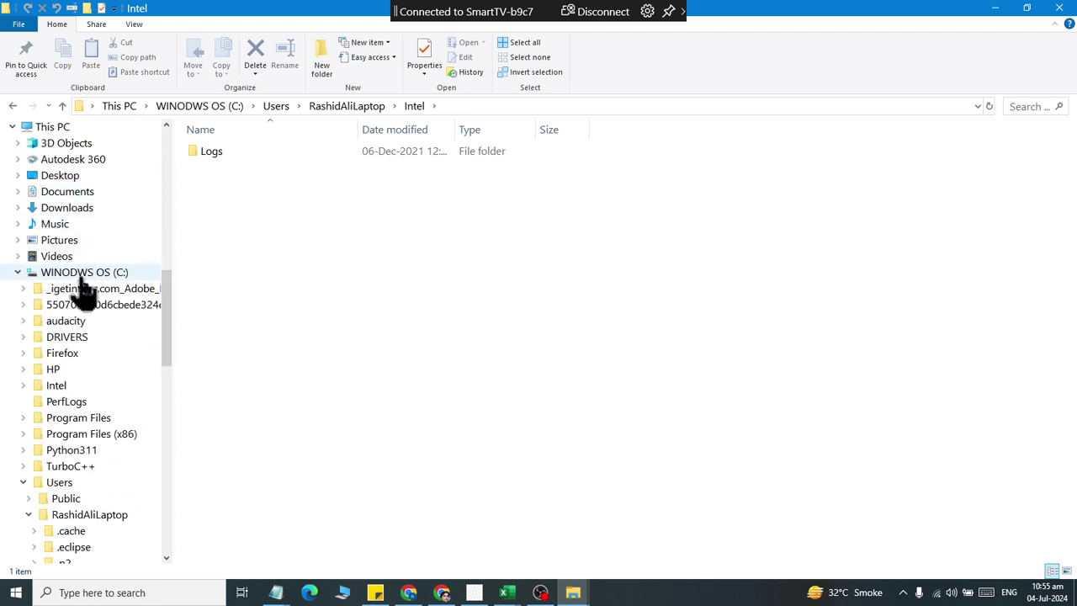
{"action": "left_click", "coordinate": [48, 127]}
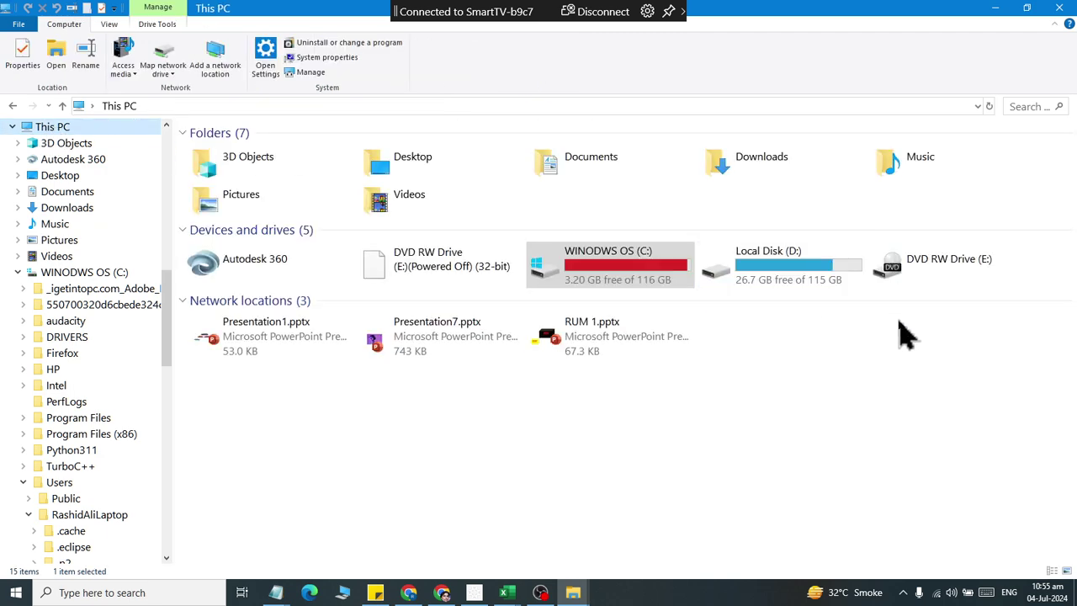
{"action": "left_click", "coordinate": [921, 270]}
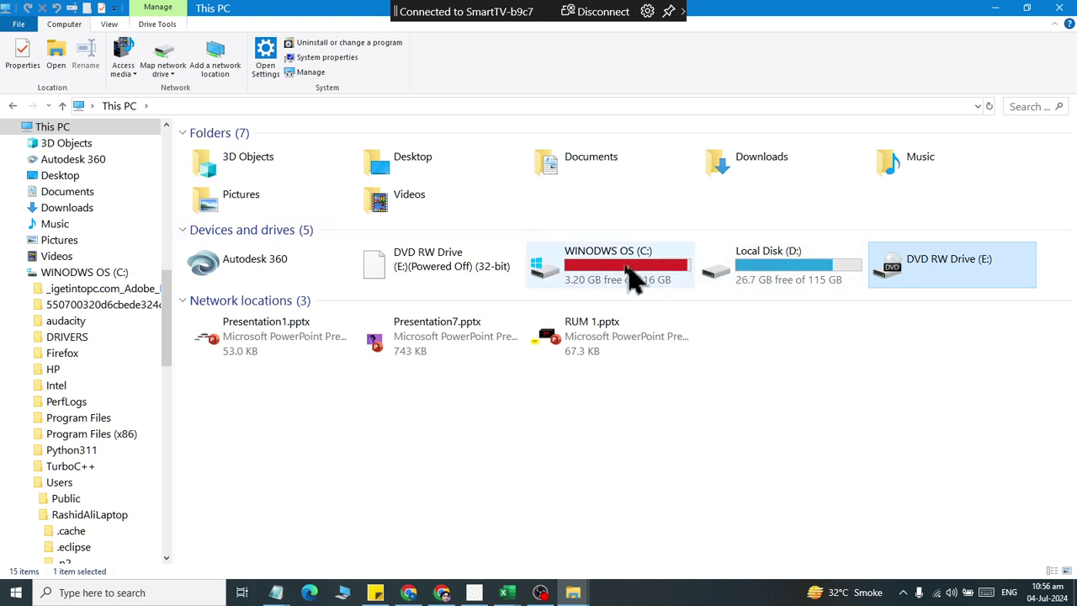
Show how the folder tree switches locations by opening Desktop, Firefox on the C: drive, and Documents
{"action": "mouse_move", "coordinate": [602, 285]}
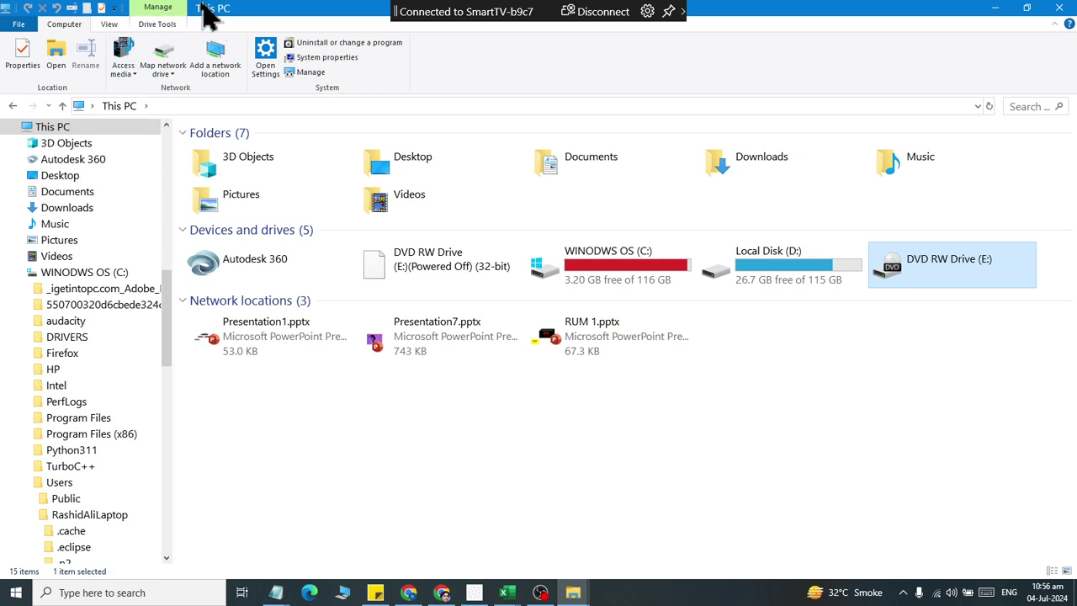
{"action": "left_click", "coordinate": [56, 178]}
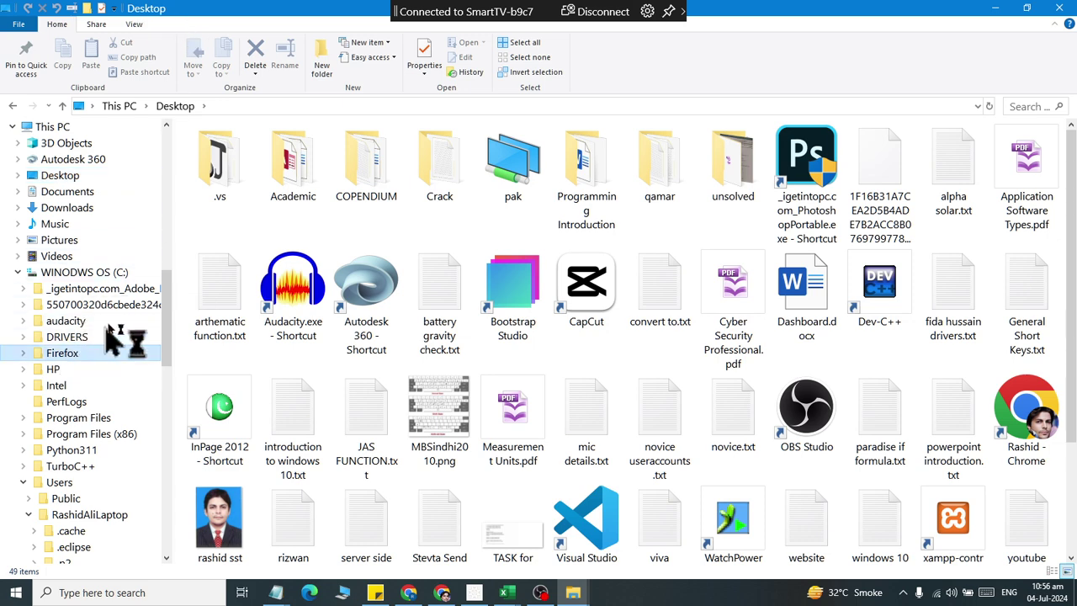
{"action": "left_click", "coordinate": [67, 353]}
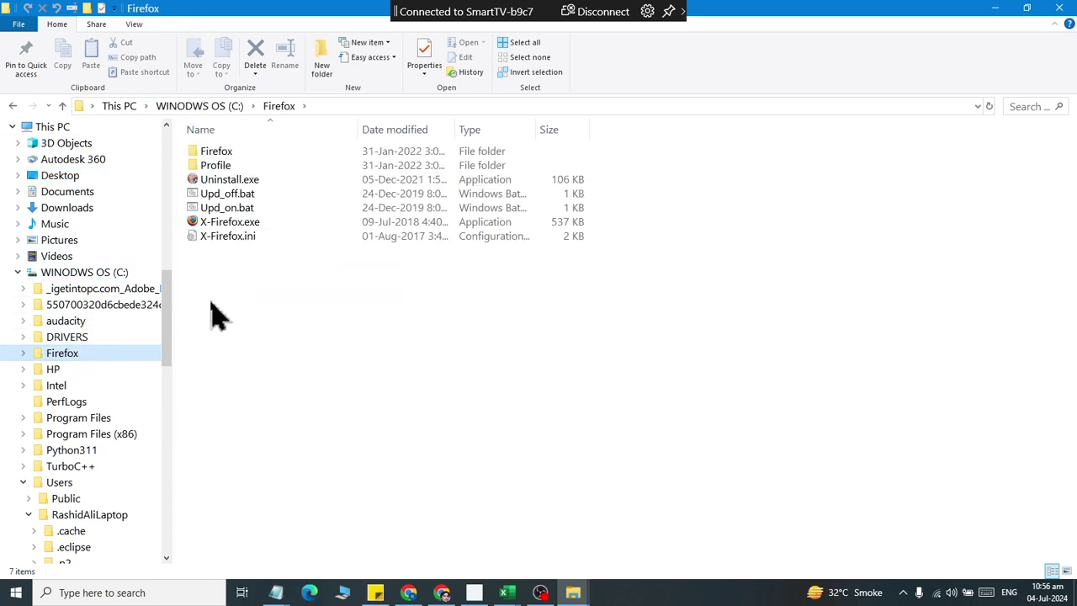
{"action": "left_click", "coordinate": [35, 192]}
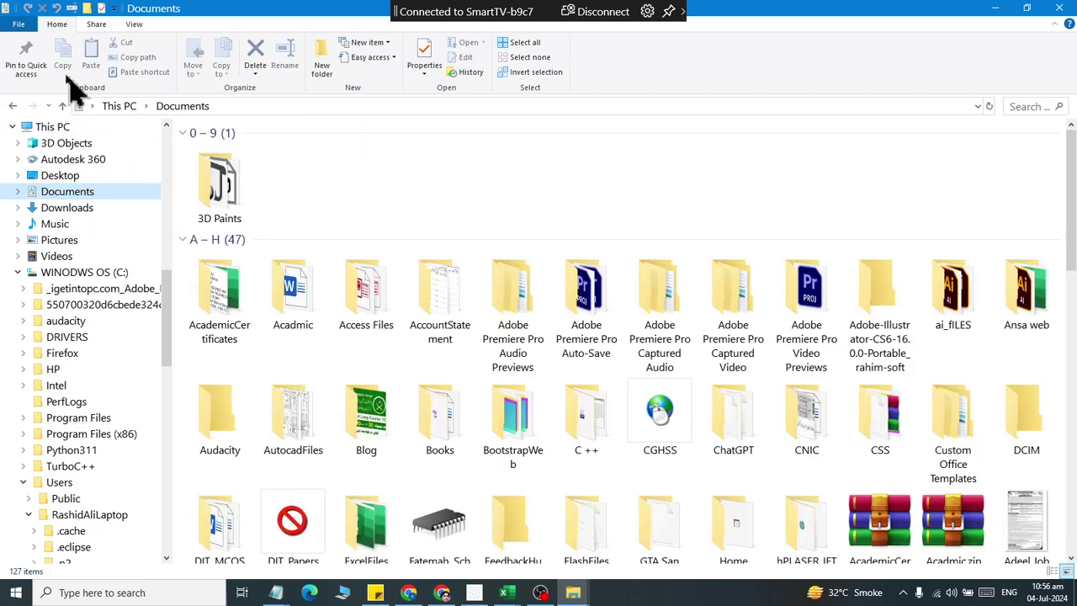
Show the commands available for the CSS folder in Documents
{"action": "left_click_drag", "start_coordinate": [1072, 181], "coordinate": [1050, 151]}
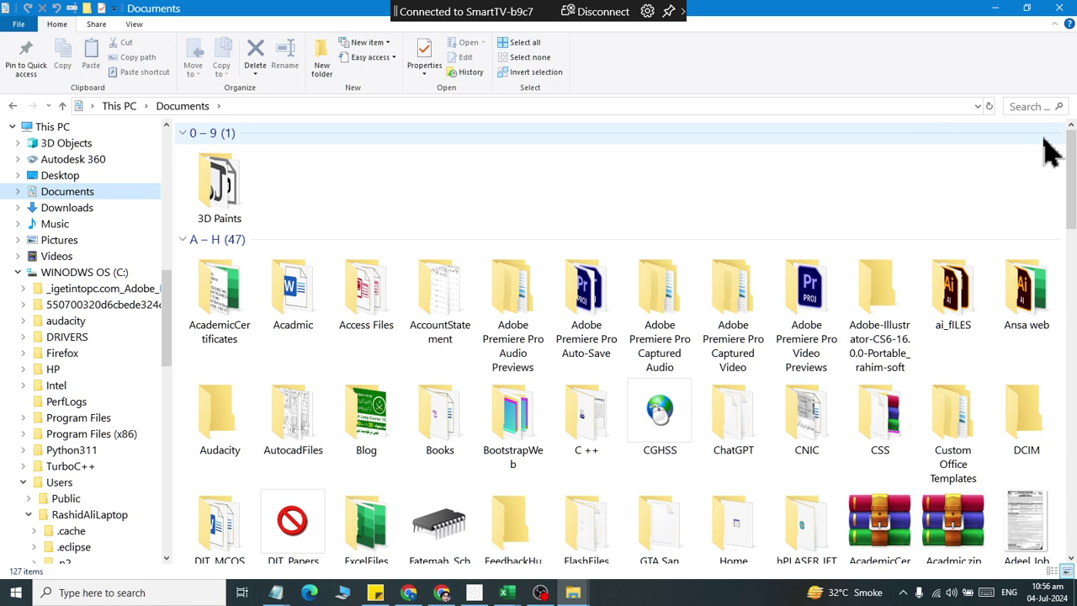
{"action": "left_click", "coordinate": [885, 450]}
{"action": "right_click", "coordinate": [888, 446]}
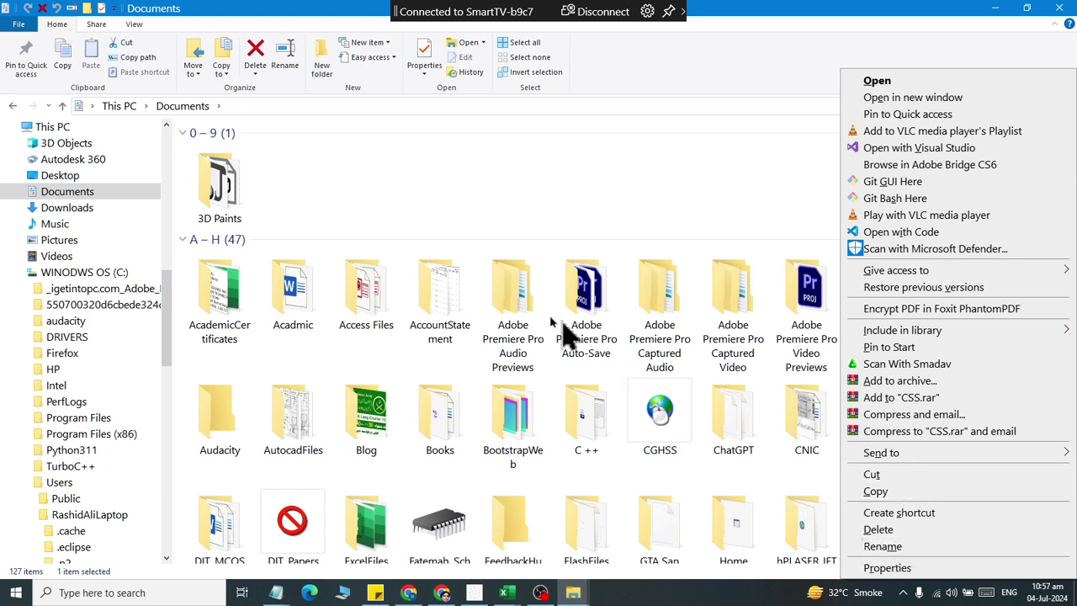
Select the Access Files folder and display its delete options
{"action": "left_click", "coordinate": [368, 311]}
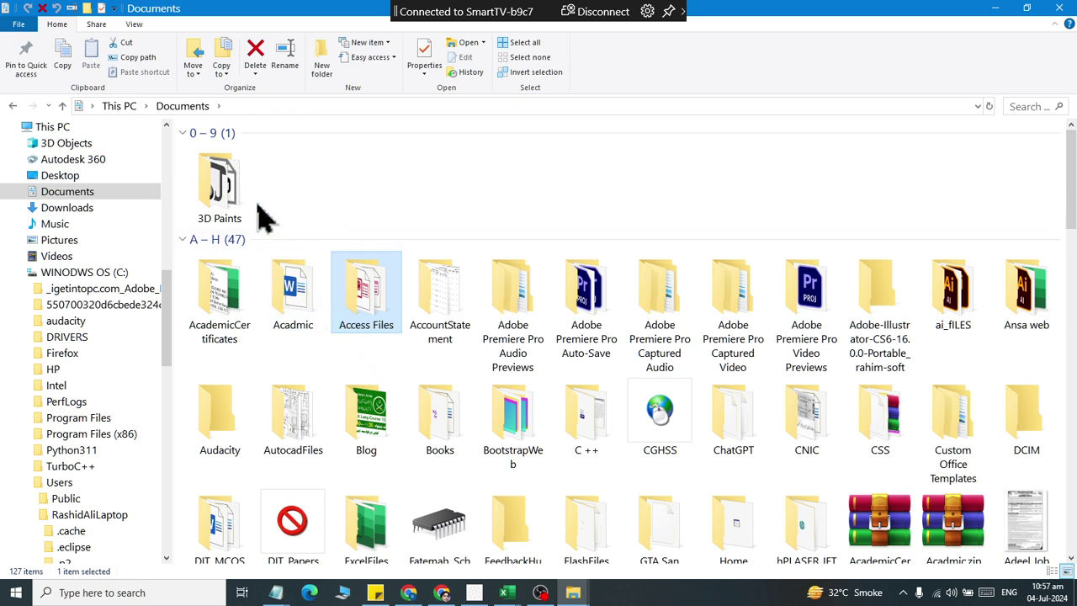
{"action": "left_click", "coordinate": [262, 77]}
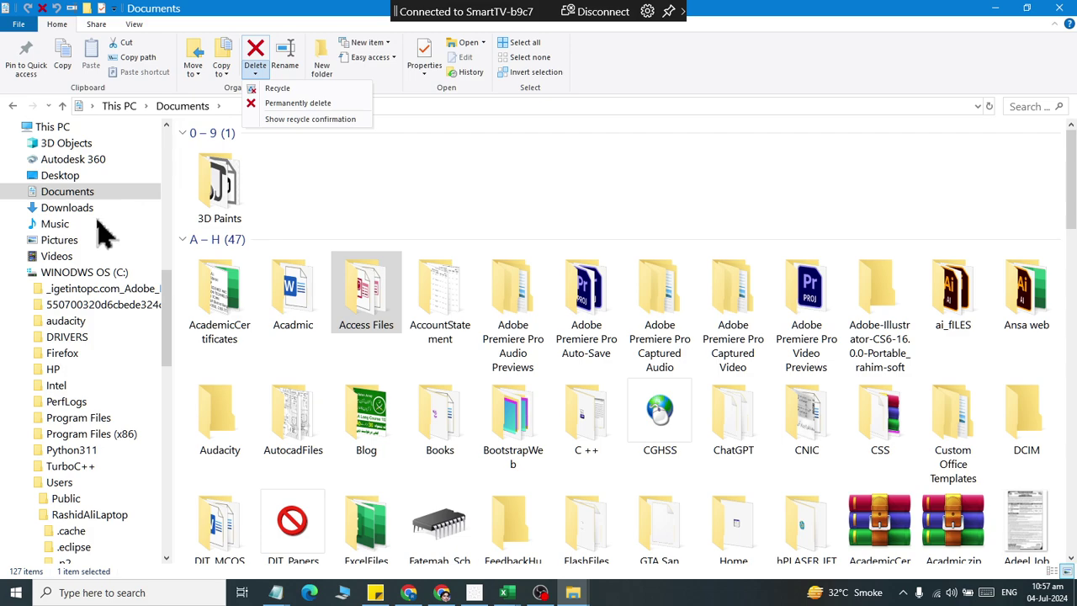
Open Downloads and the Firefox folder on the C: drive, and display the full address of each
{"action": "left_click", "coordinate": [79, 218]}
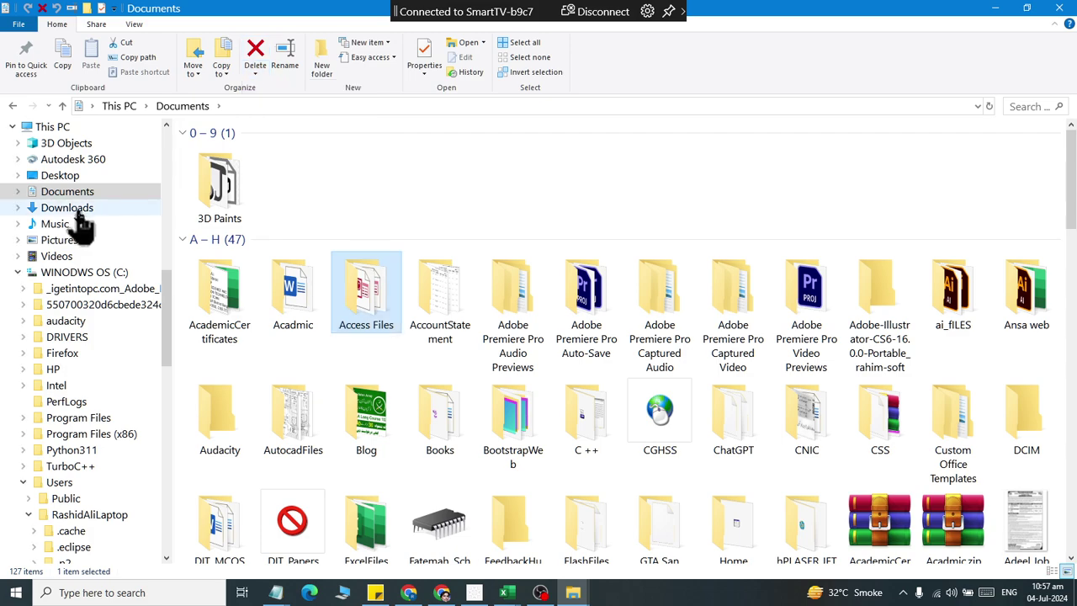
{"action": "left_click", "coordinate": [74, 211]}
{"action": "left_click", "coordinate": [284, 109]}
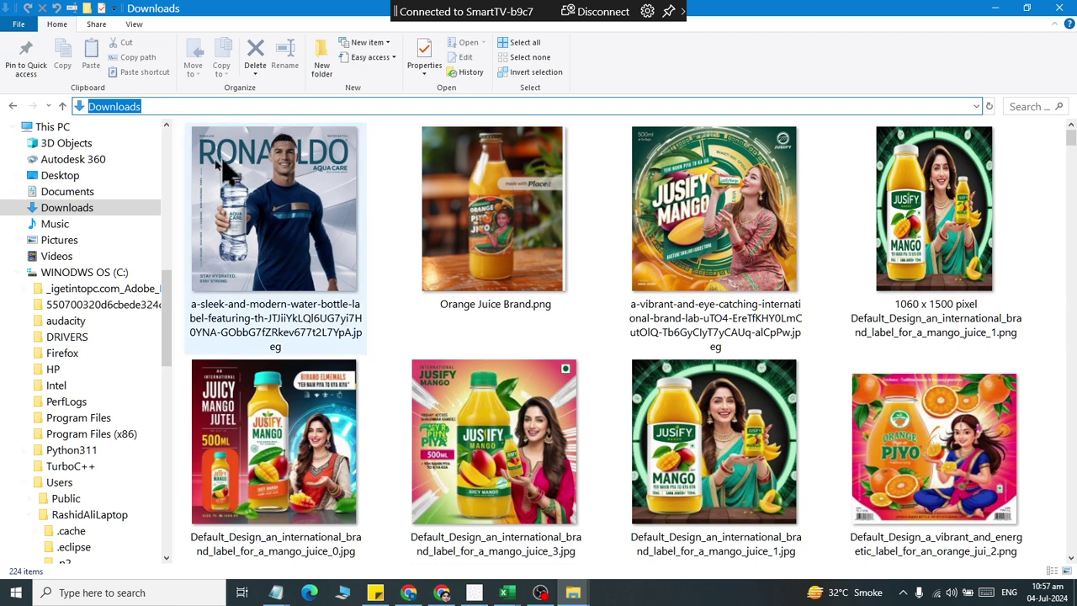
{"action": "left_click", "coordinate": [62, 352]}
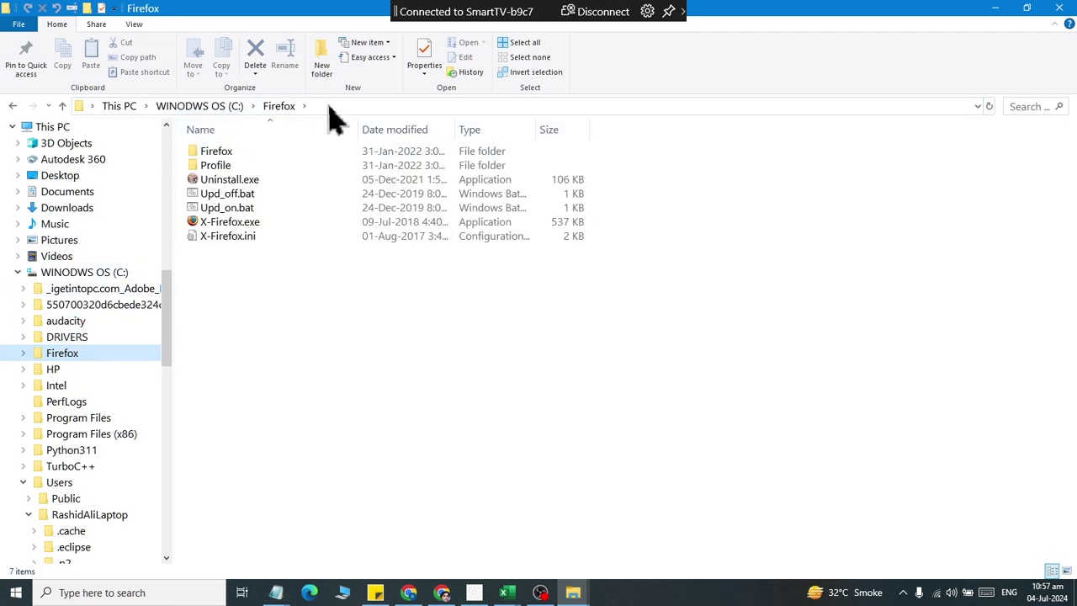
{"action": "left_click", "coordinate": [329, 103]}
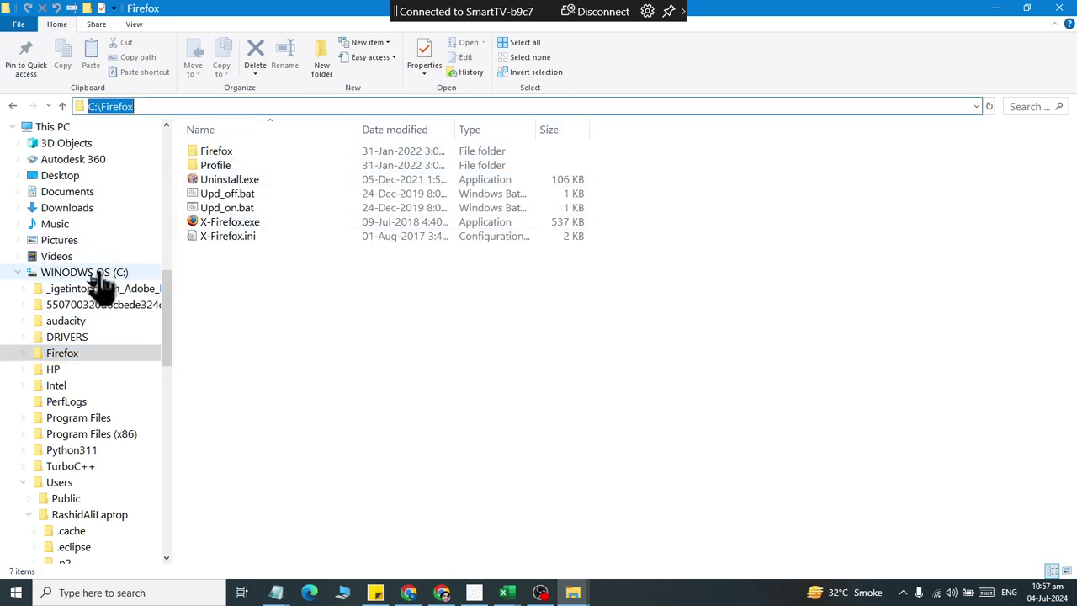
Copy the path of the ChatGPT folder in Documents and paste it into Notepad below "Display Complete Path of Folder...."
{"action": "left_click", "coordinate": [66, 192]}
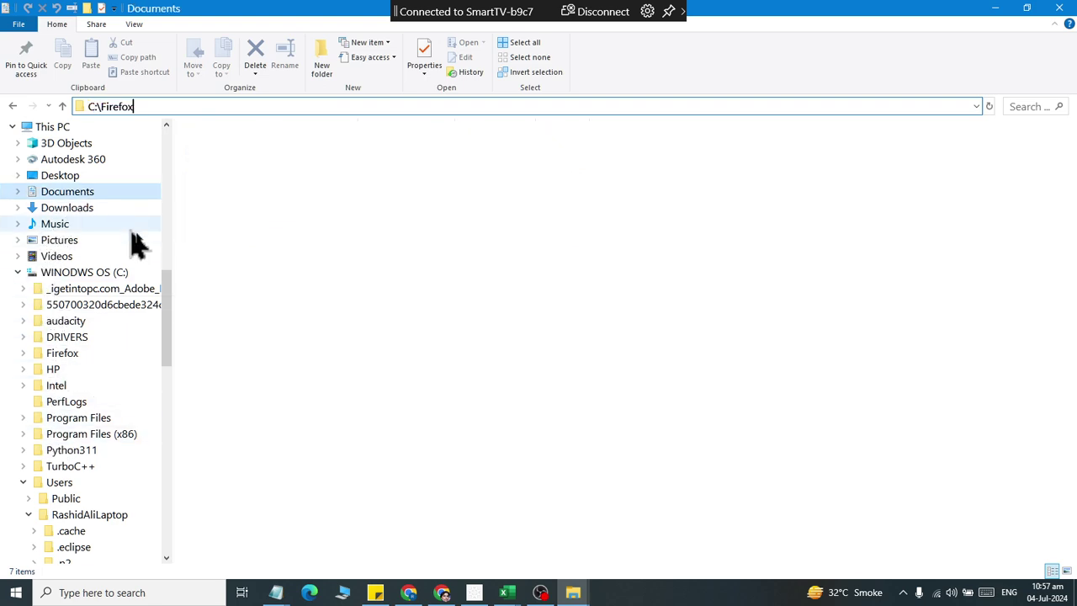
{"action": "left_click", "coordinate": [730, 446]}
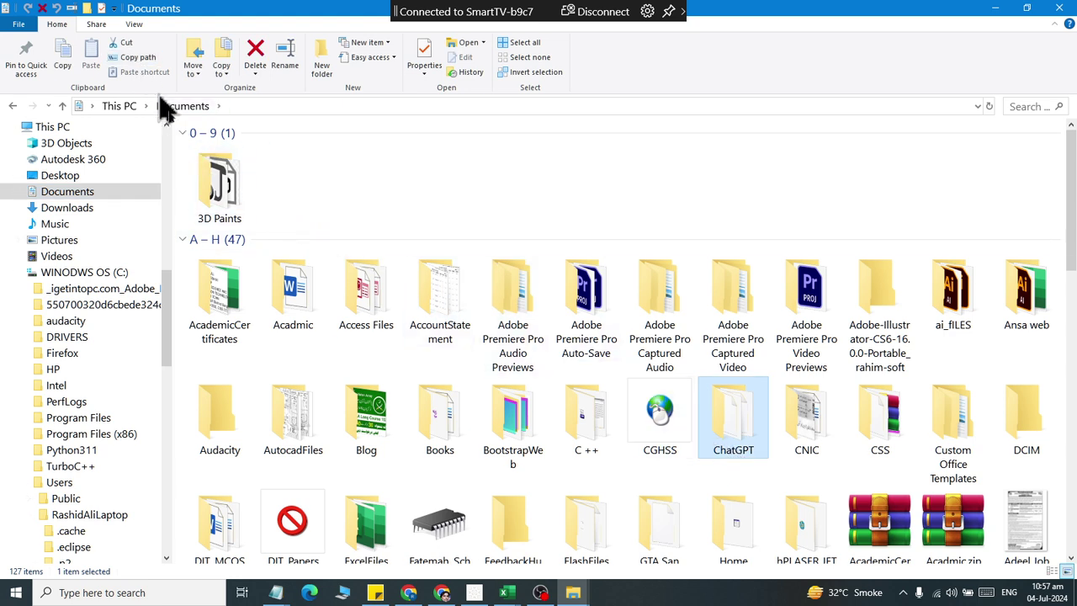
{"action": "mouse_move", "coordinate": [288, 588]}
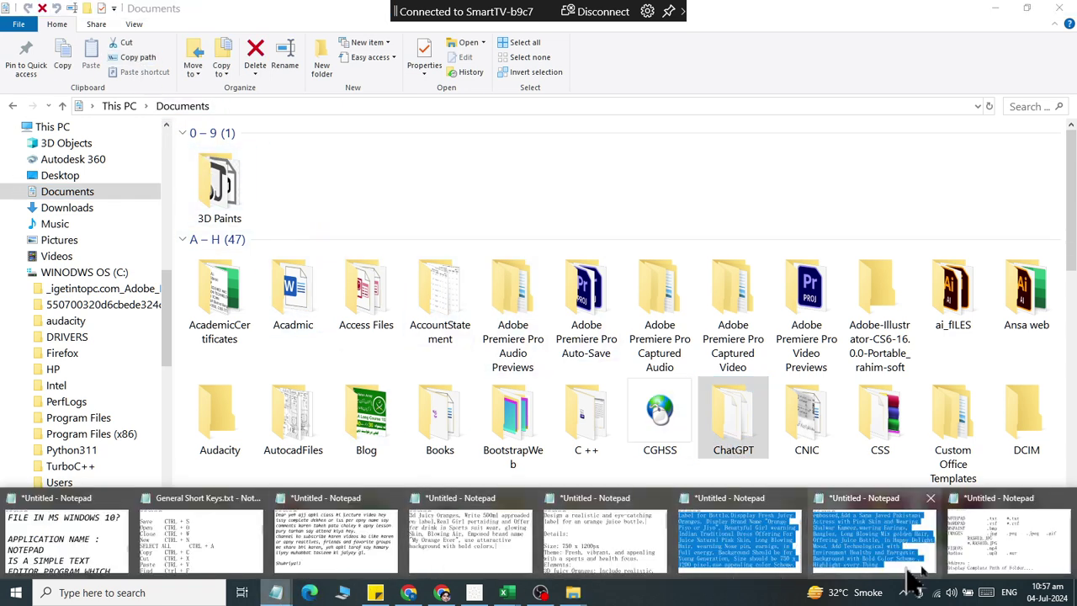
{"action": "left_click", "coordinate": [1014, 555]}
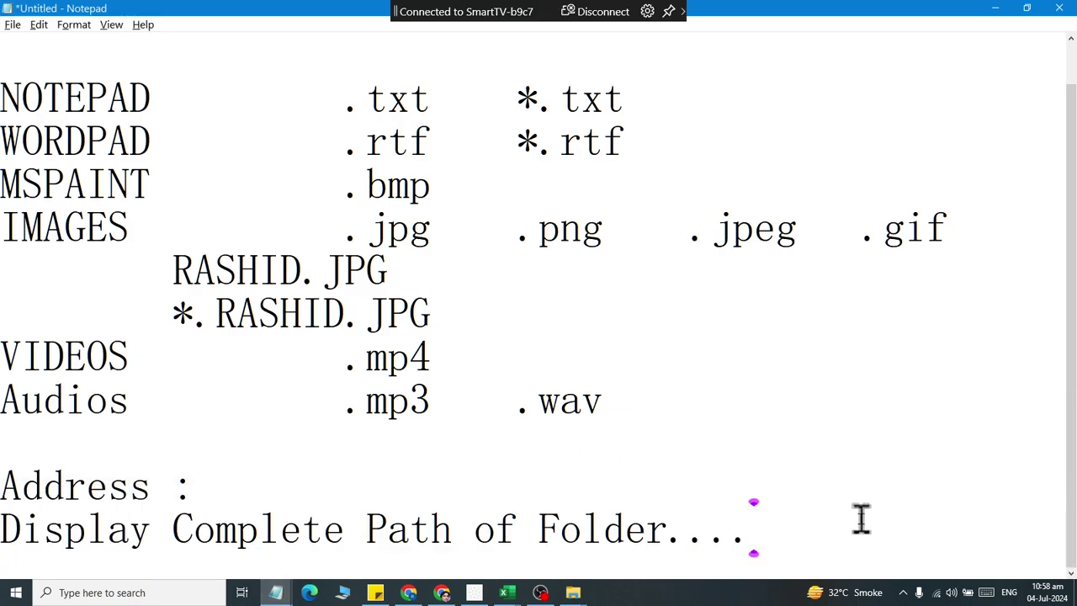
{"action": "key", "text": "Return"}
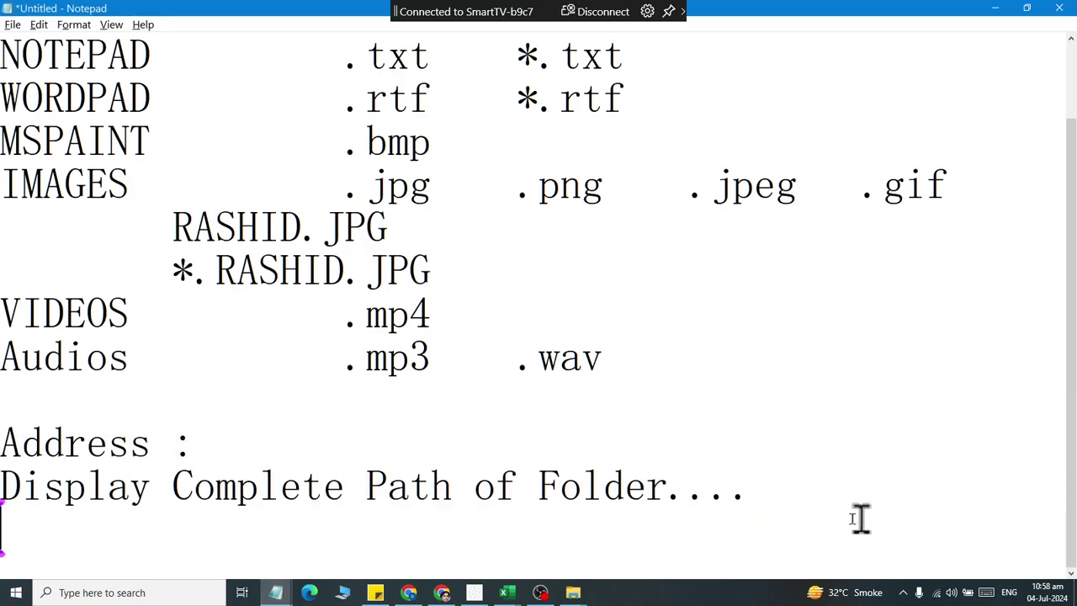
{"action": "left_click", "coordinate": [38, 24]}
{"action": "left_click", "coordinate": [60, 93]}
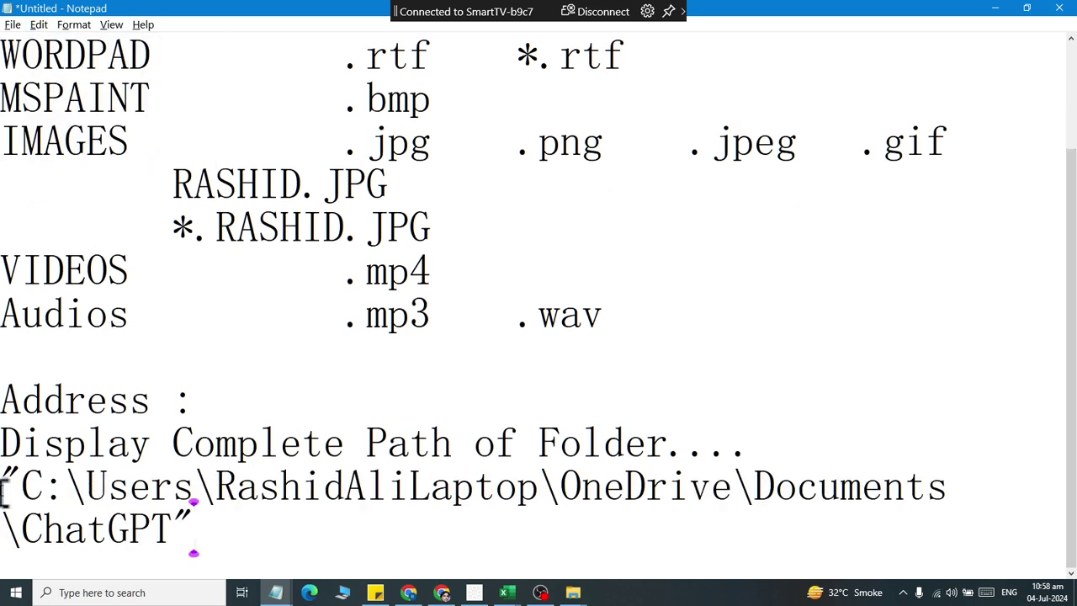
Delete the pasted ChatGPT folder path from the note
{"action": "left_click_drag", "start_coordinate": [4, 486], "coordinate": [939, 519]}
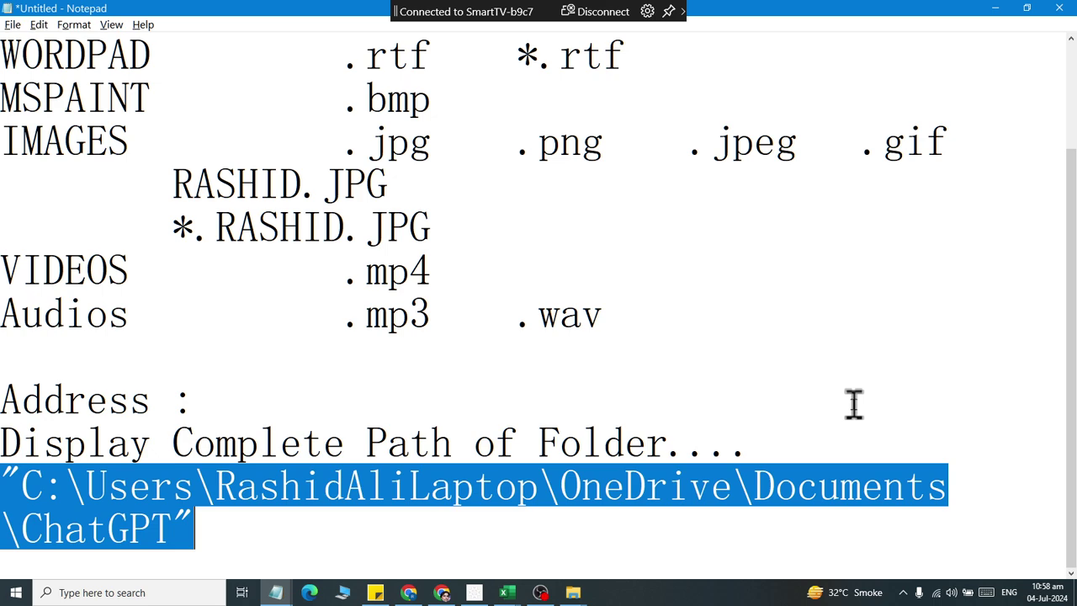
{"action": "key", "text": "BackSpace"}
Switch to File Explorer, copy the path of the "My notpad files" folder in Documents, and close the window
{"action": "key", "text": "alt+Tab"}
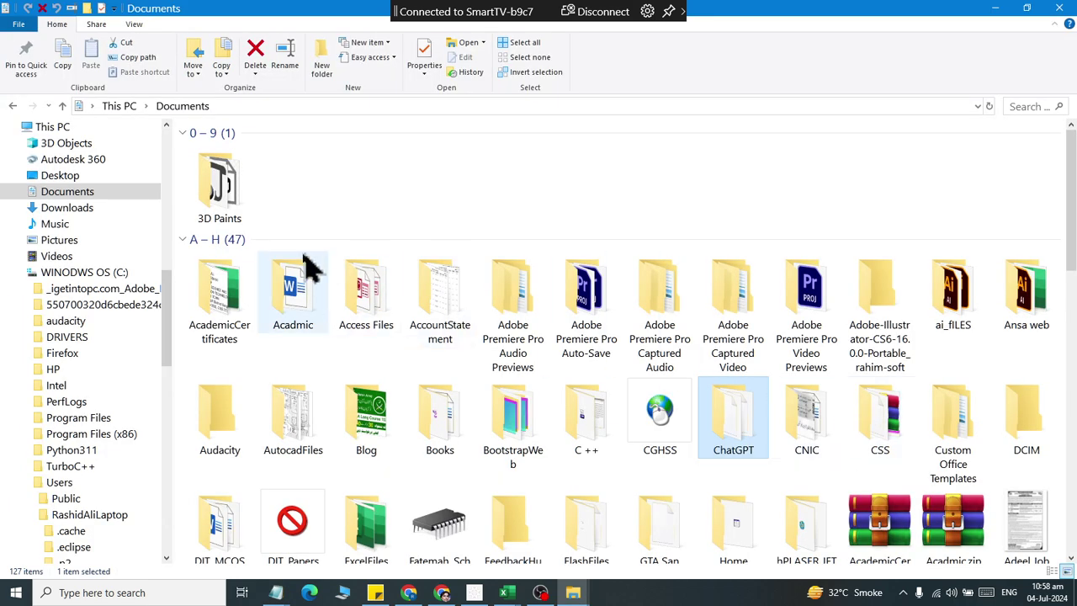
{"action": "scroll", "coordinate": [702, 438], "scroll_direction": "down", "scroll_amount": 10}
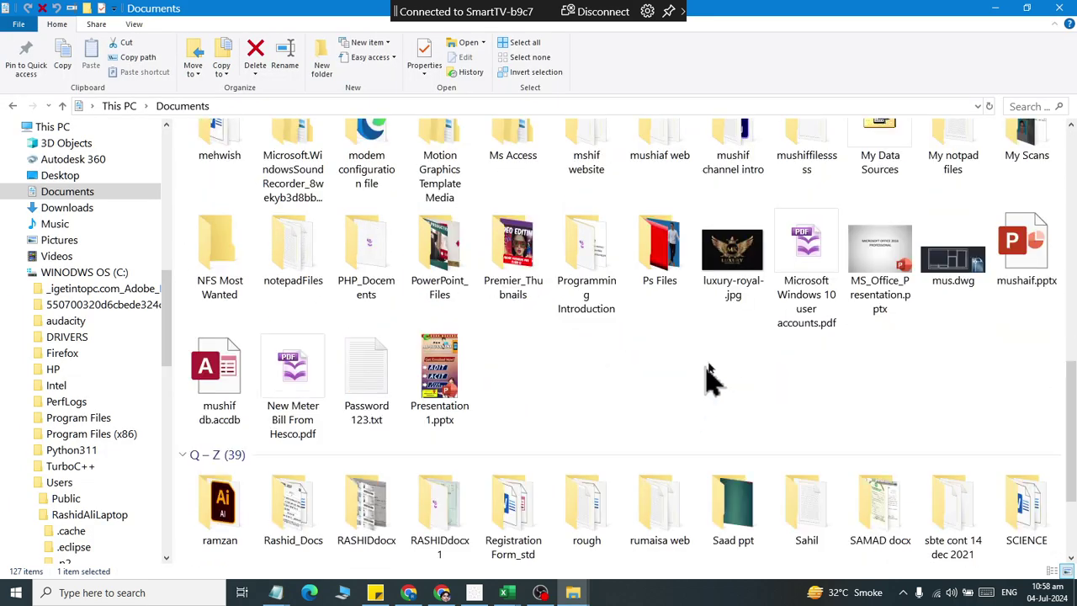
{"action": "scroll", "coordinate": [799, 290], "scroll_direction": "up", "scroll_amount": 2}
{"action": "left_click", "coordinate": [946, 340]}
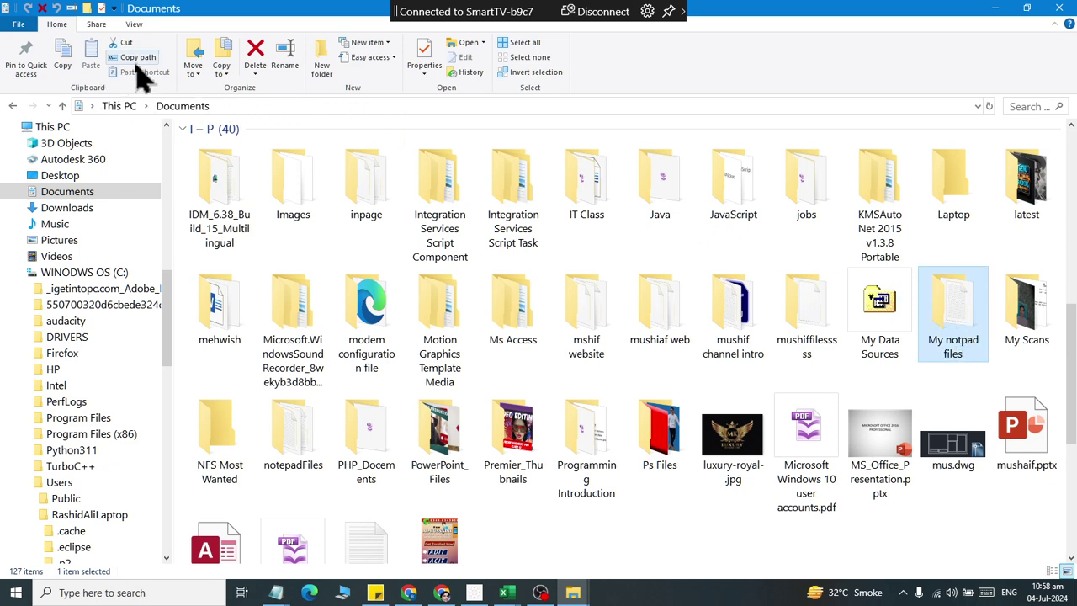
{"action": "left_click", "coordinate": [1061, 9]}
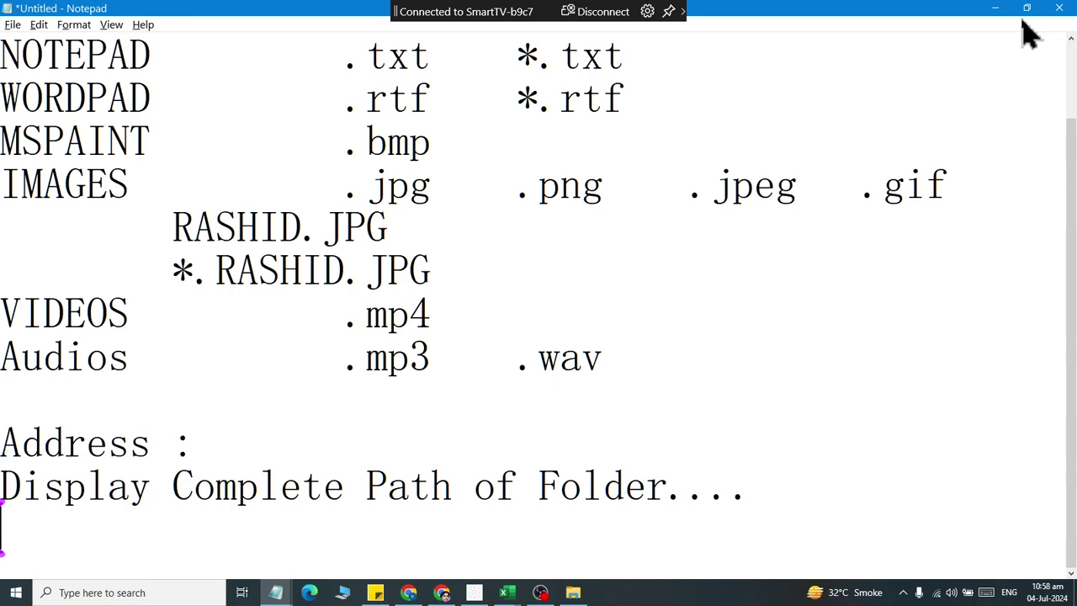
Open the "My notpad files" folder from the Run dialog using its full path, and close its window
{"action": "key", "text": "super+r"}
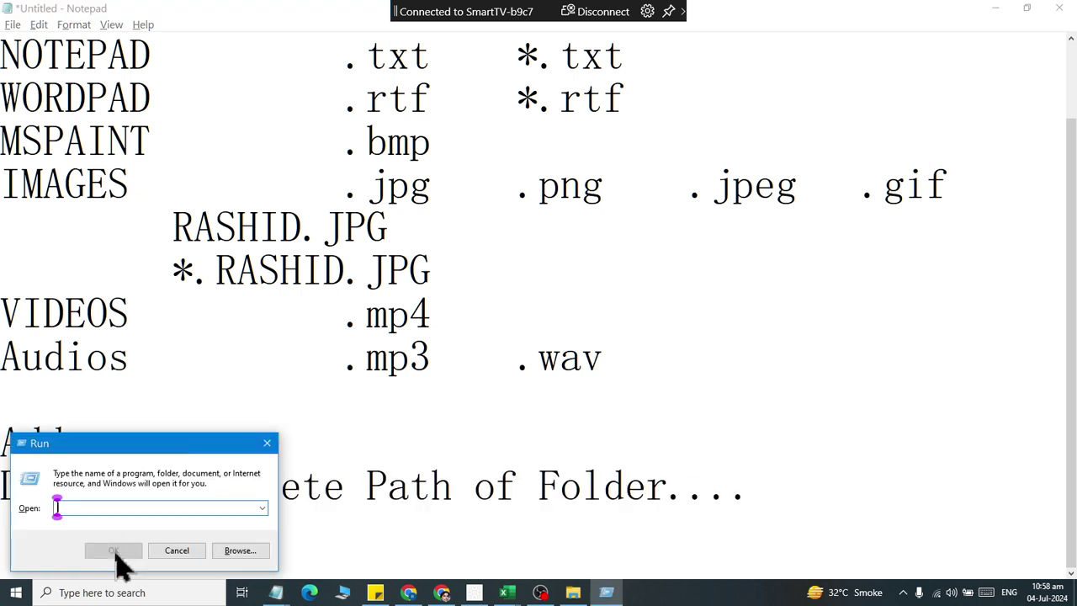
{"action": "type", "text": "C:\\Users\\RashidAliLaptop\\OneDrive\\Documents\\My notpad files"}
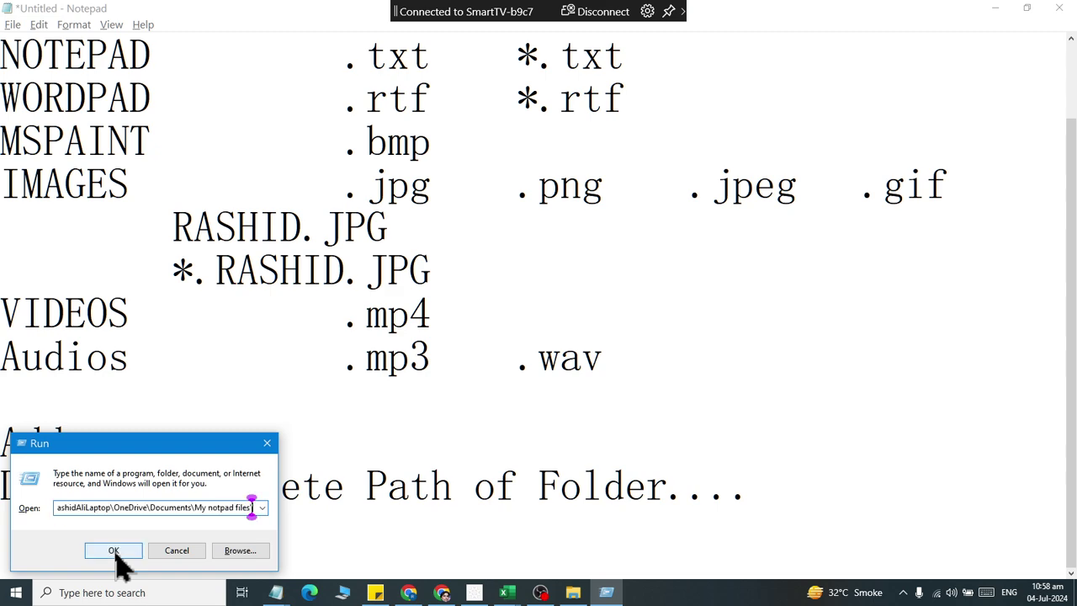
{"action": "left_click", "coordinate": [113, 550]}
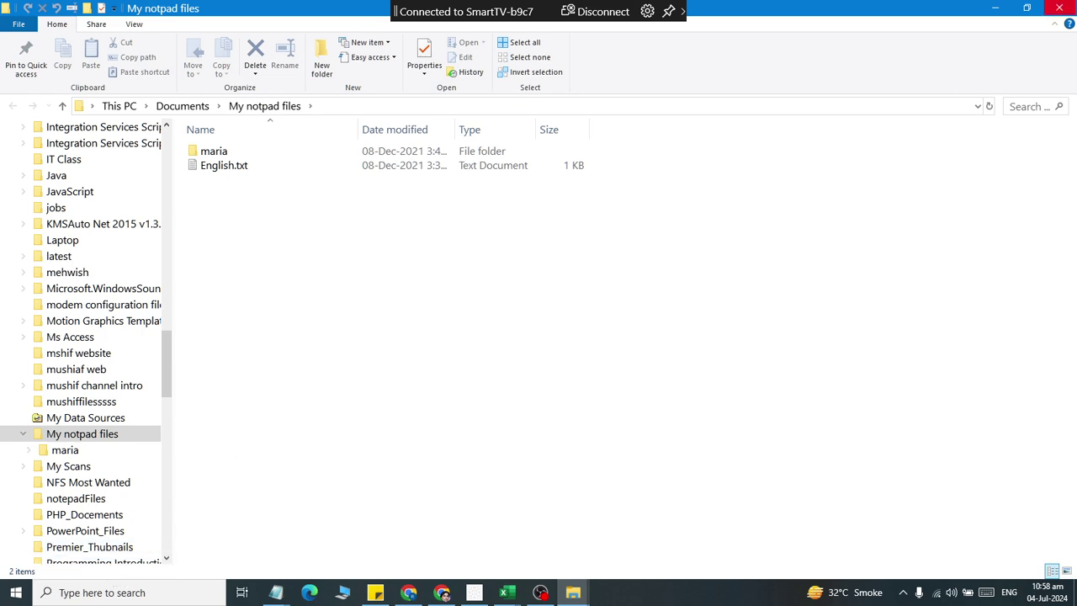
{"action": "left_click", "coordinate": [1062, 13]}
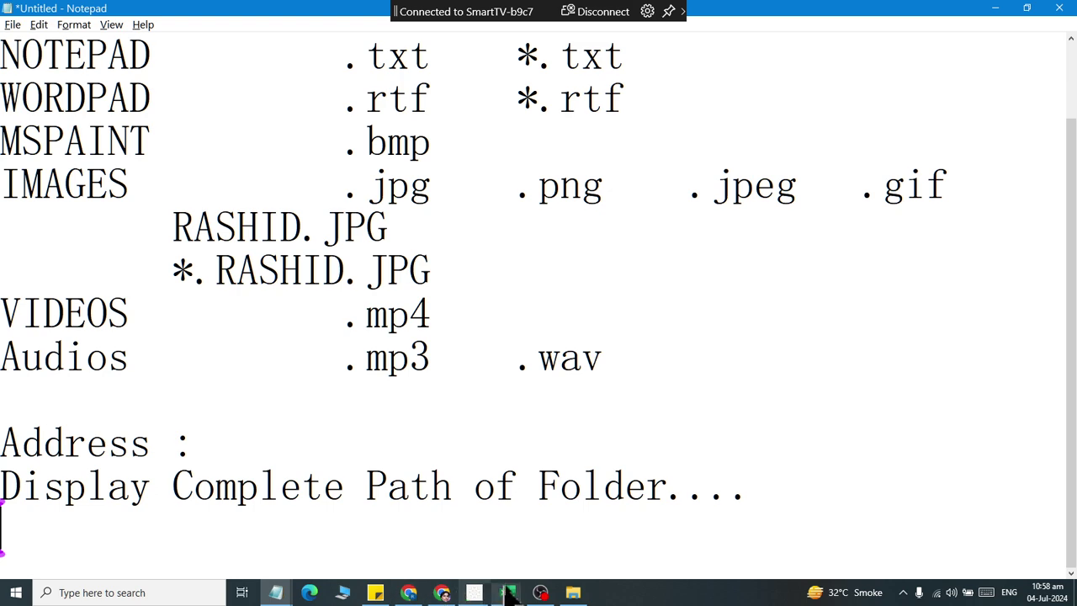
Open the Acadmic folder in Documents in File Explorer and display its full address
{"action": "left_click", "coordinate": [573, 593]}
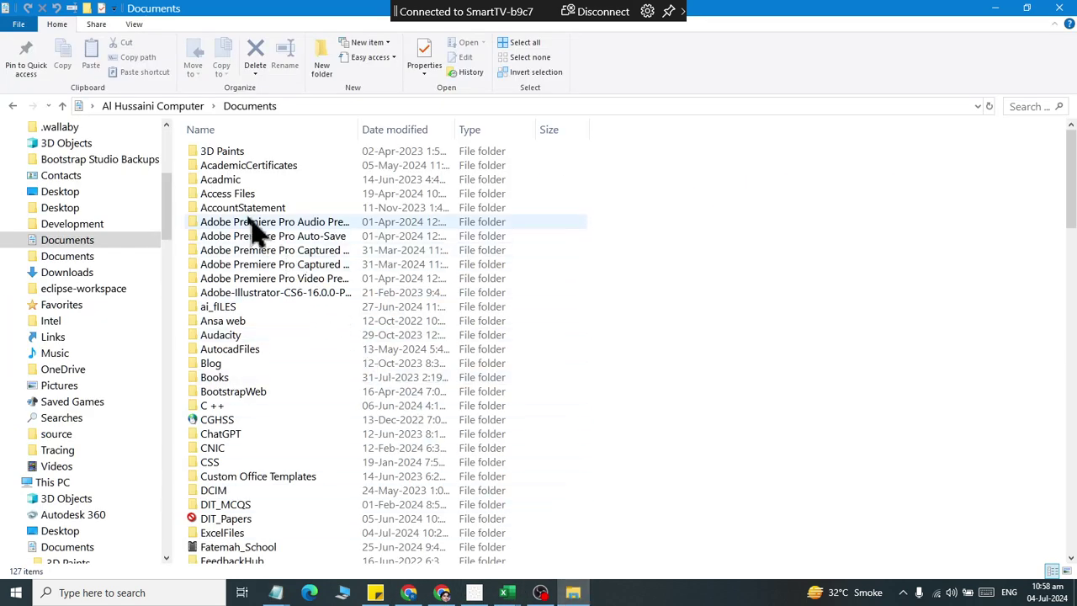
{"action": "double_click", "coordinate": [225, 179]}
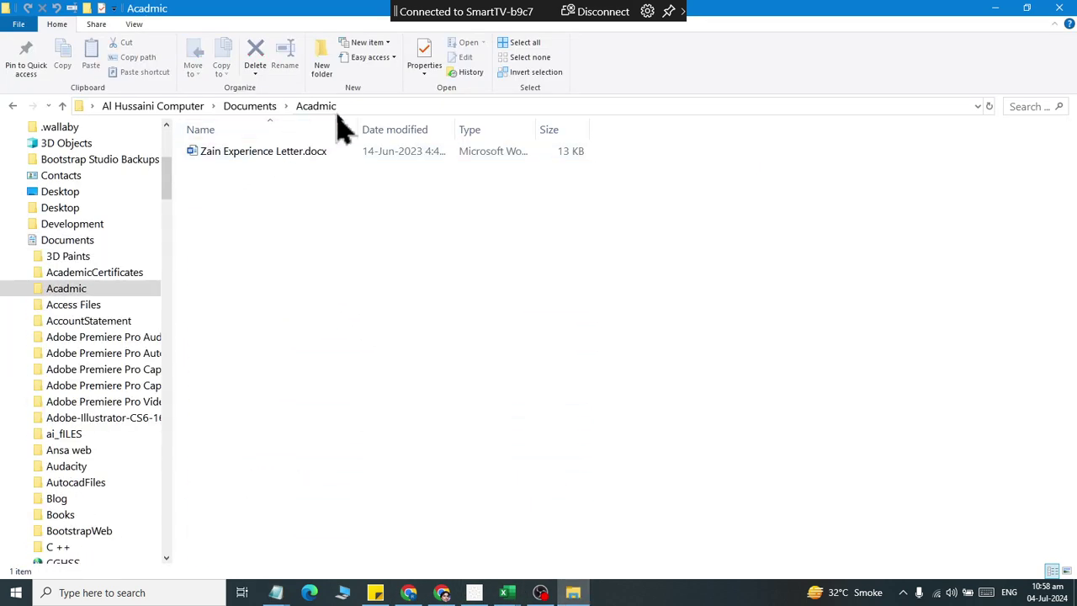
{"action": "left_click", "coordinate": [348, 106]}
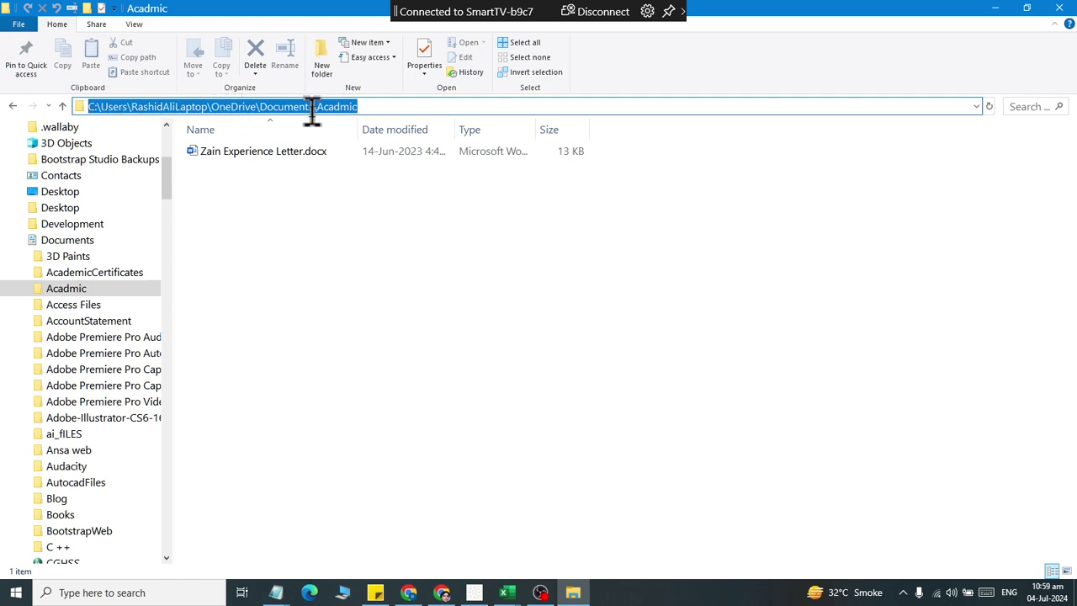
Copy the Acadmic folder's path from Documents, open the folder through the Run dialog, and return to Documents
{"action": "left_click", "coordinate": [13, 106]}
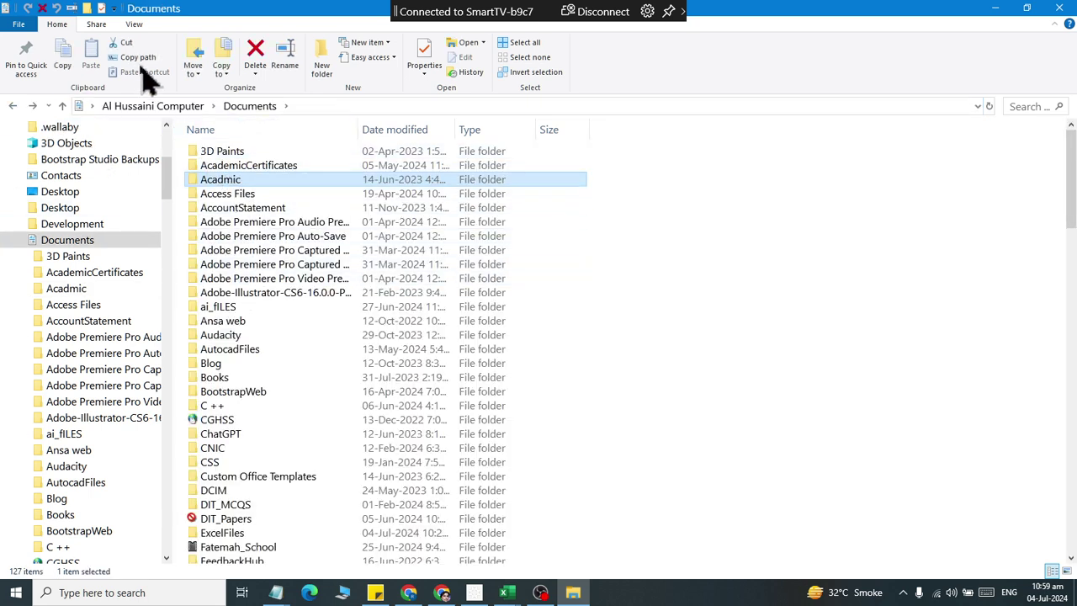
{"action": "key", "text": "super+r"}
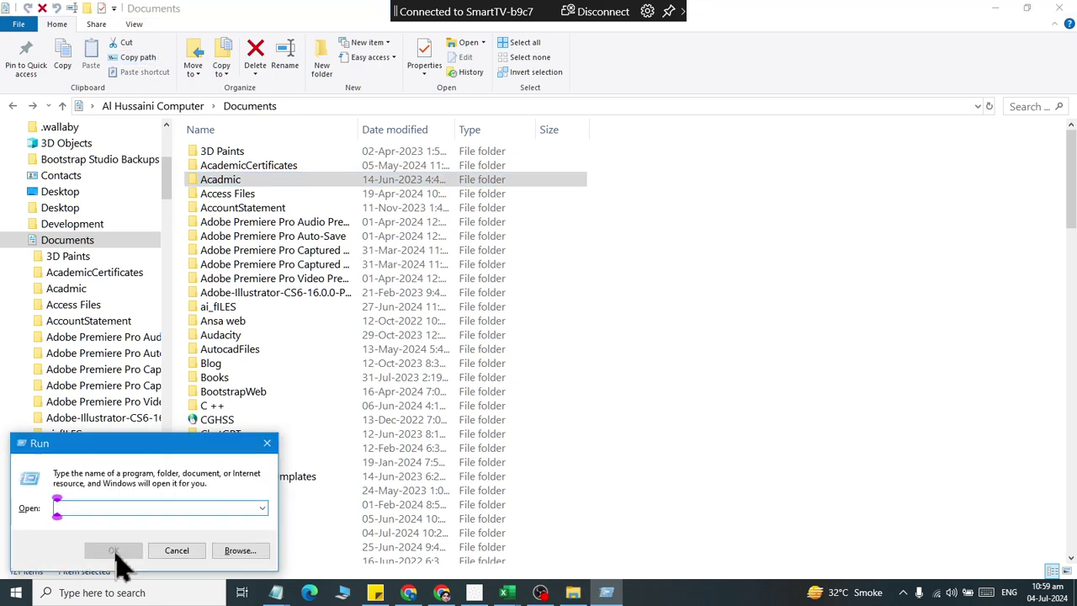
{"action": "type", "text": "\"C:\\Users\\RashidAliLaptop\\OneDrive\\Documents\\Acadmic\""}
{"action": "left_click", "coordinate": [113, 550]}
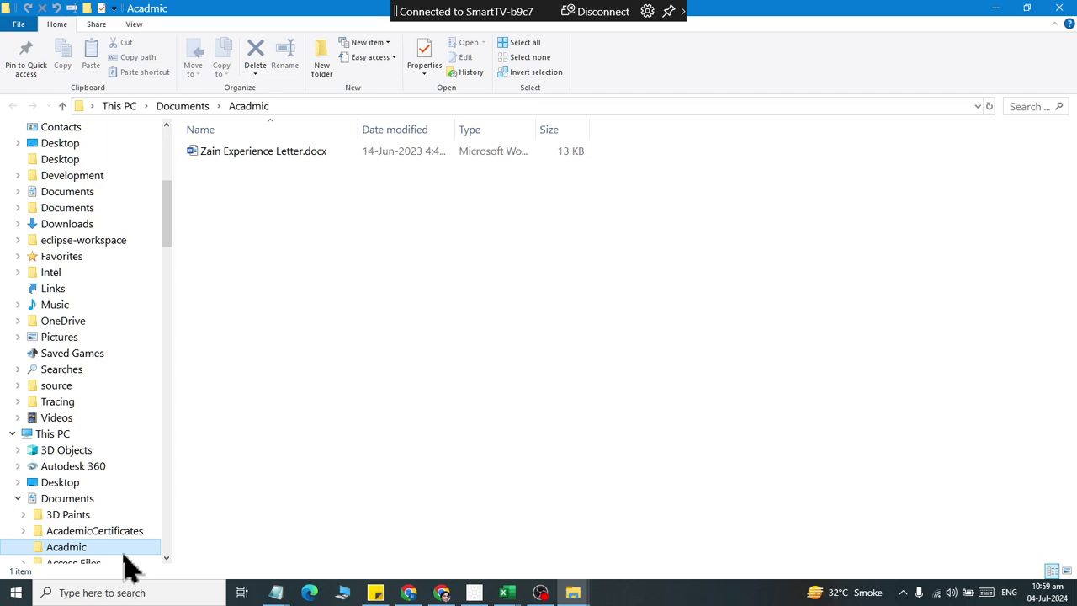
{"action": "key", "text": "alt+Up"}
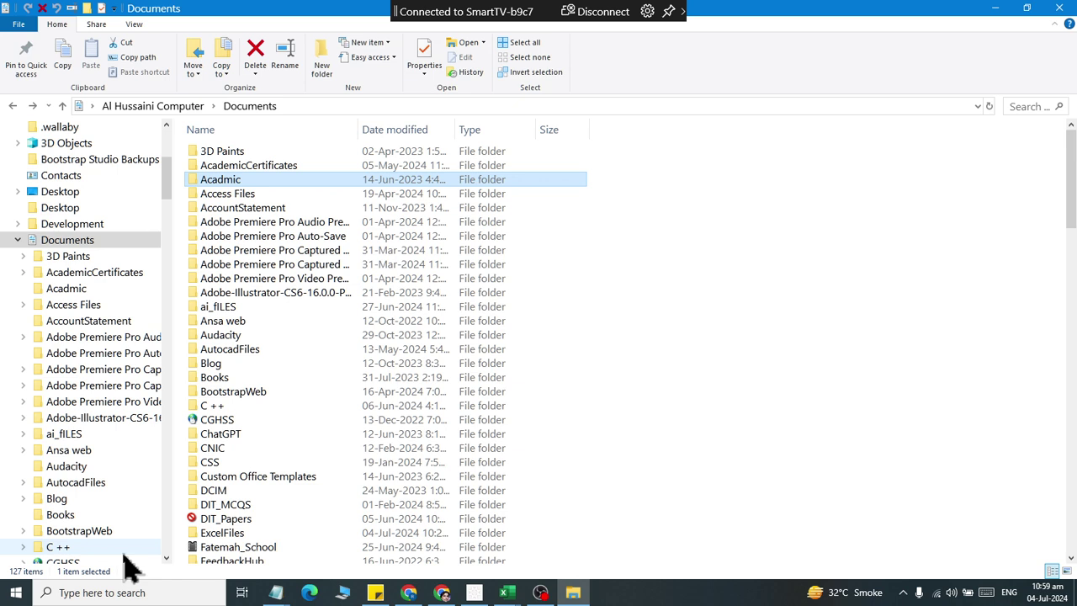
Copy the Blog folder in Documents and paste it as a shortcut inside the Acadmic folder
{"action": "left_click", "coordinate": [728, 246]}
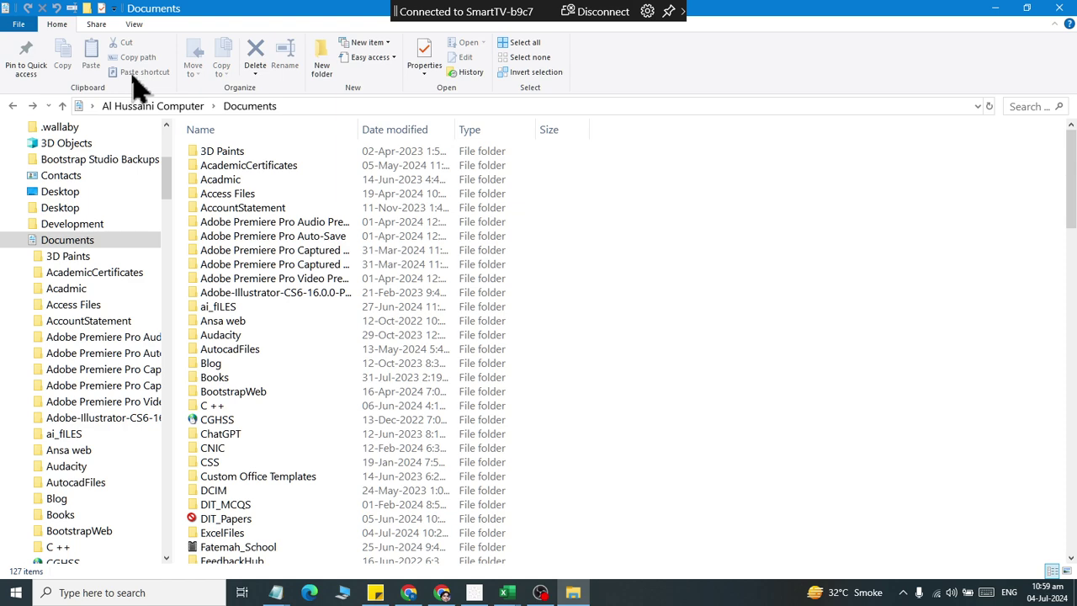
{"action": "left_click", "coordinate": [223, 252]}
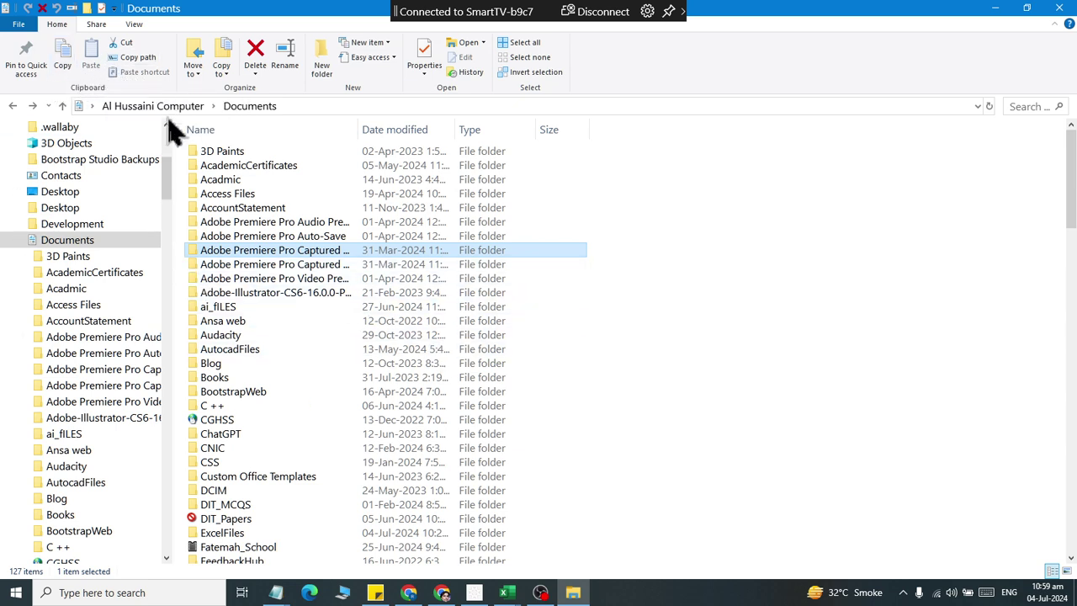
{"action": "left_click", "coordinate": [225, 365]}
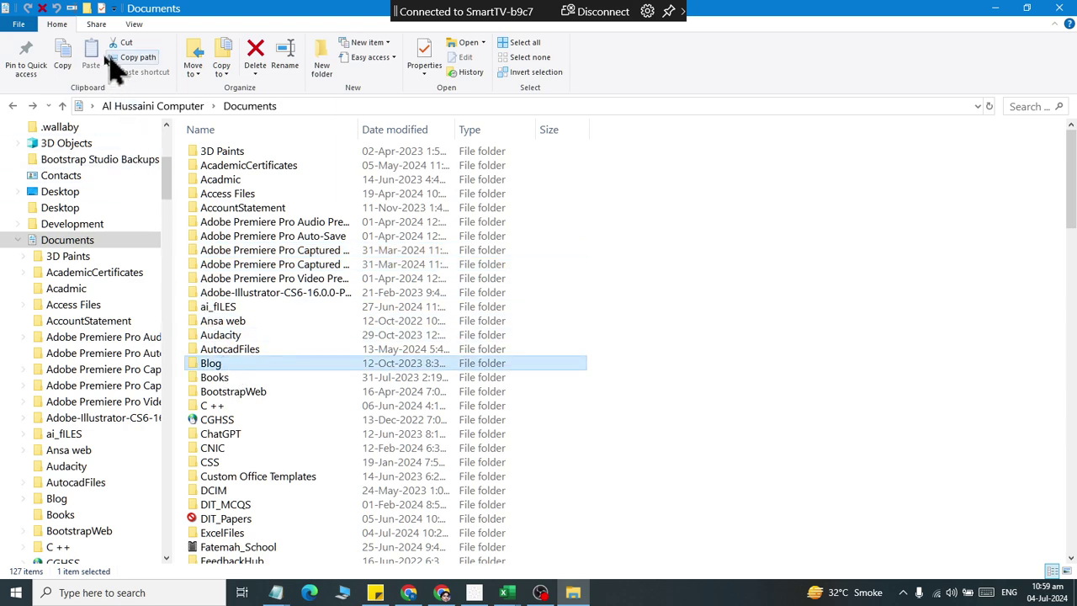
{"action": "left_click", "coordinate": [62, 59]}
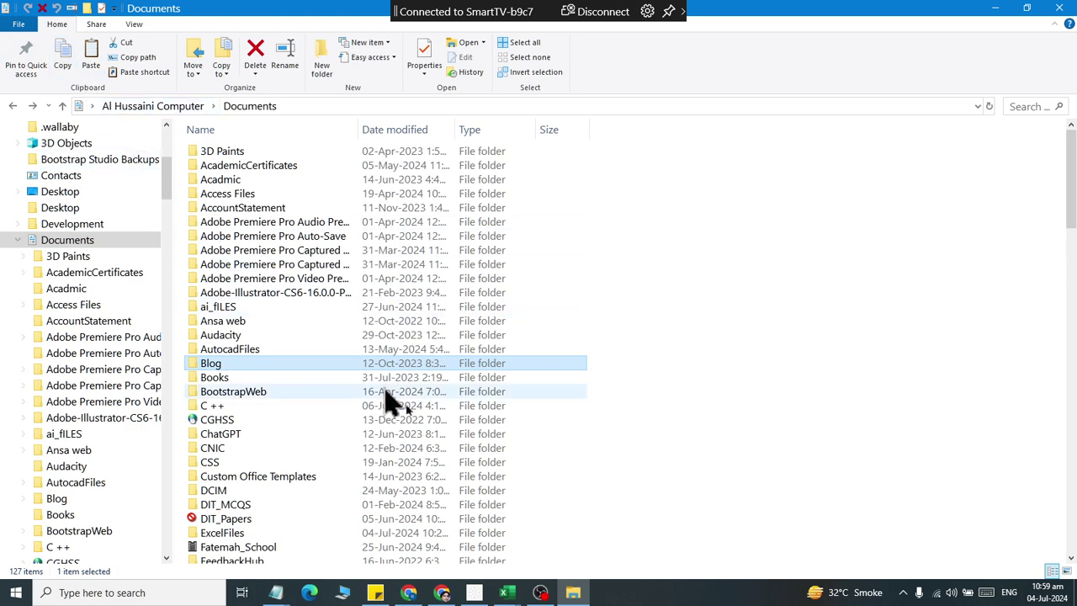
{"action": "left_click", "coordinate": [575, 592]}
{"action": "left_click", "coordinate": [578, 591]}
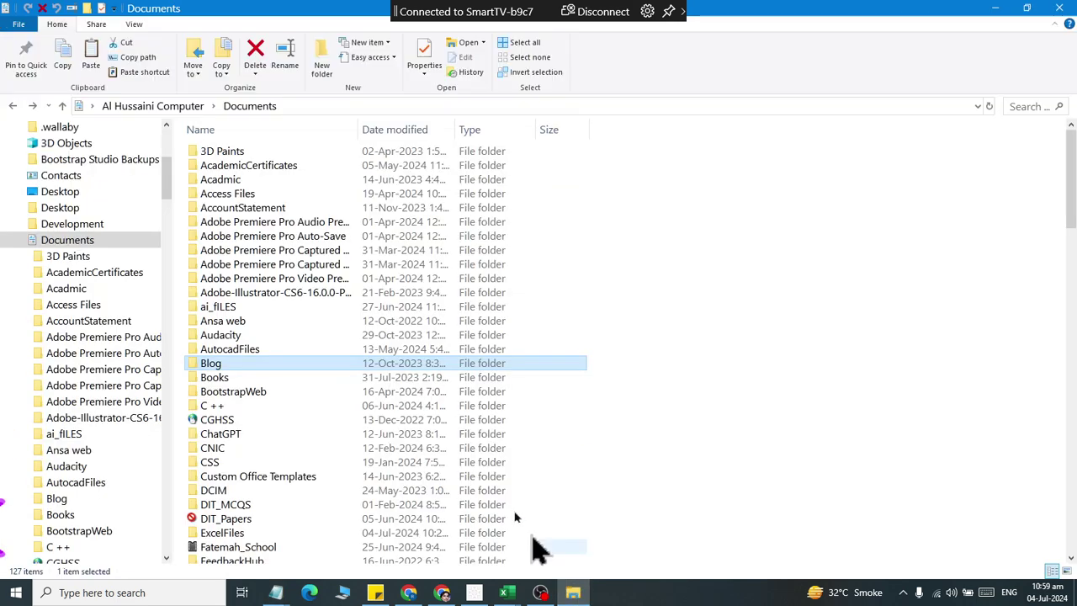
{"action": "double_click", "coordinate": [252, 179]}
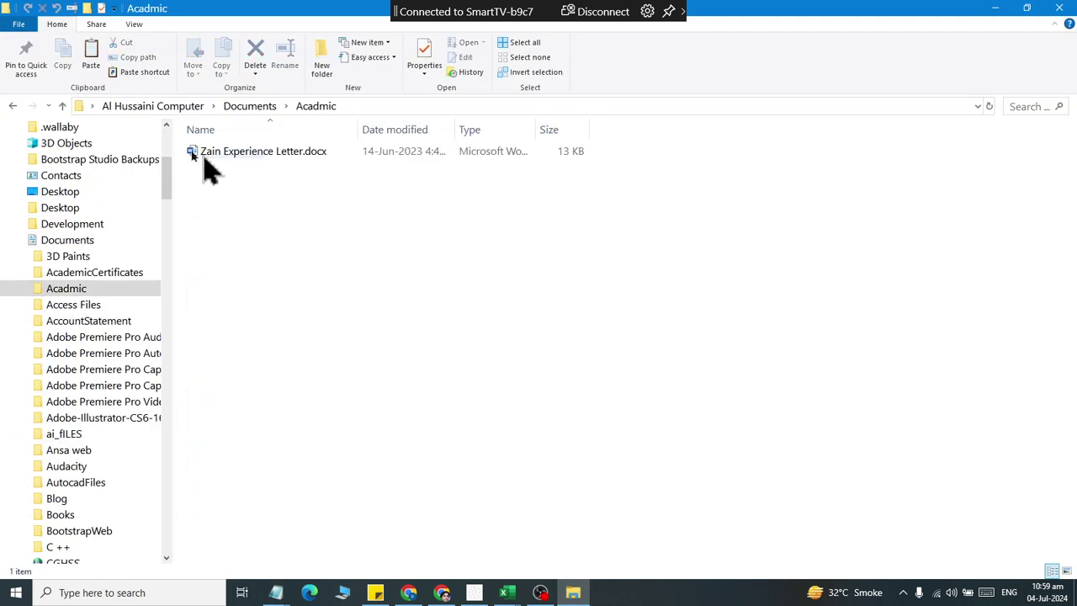
{"action": "left_click", "coordinate": [136, 73]}
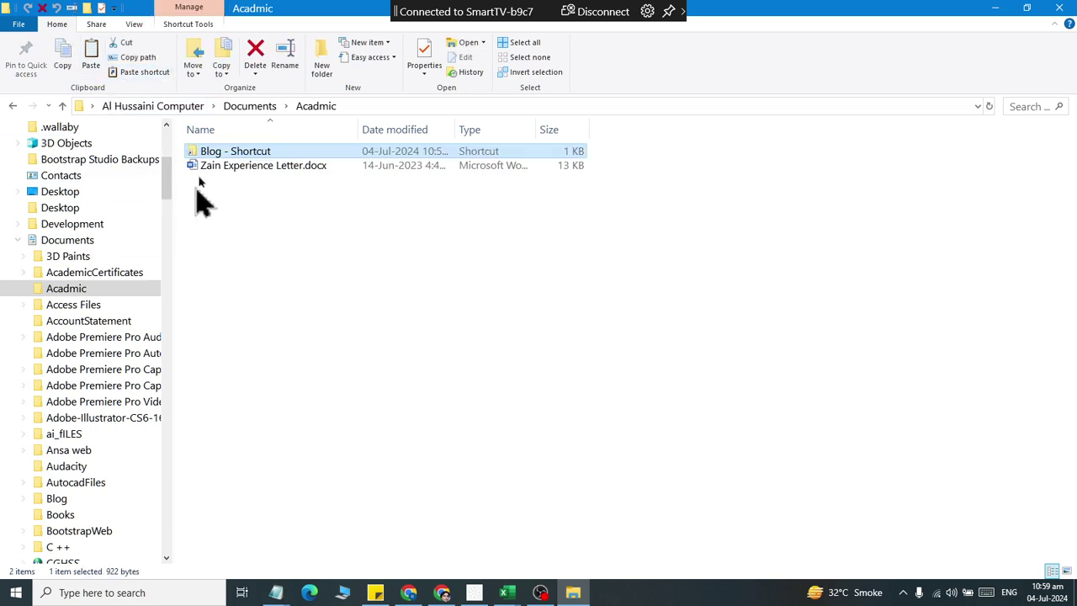
Delete the Blog shortcut from the Acadmic folder
{"action": "right_click", "coordinate": [253, 151]}
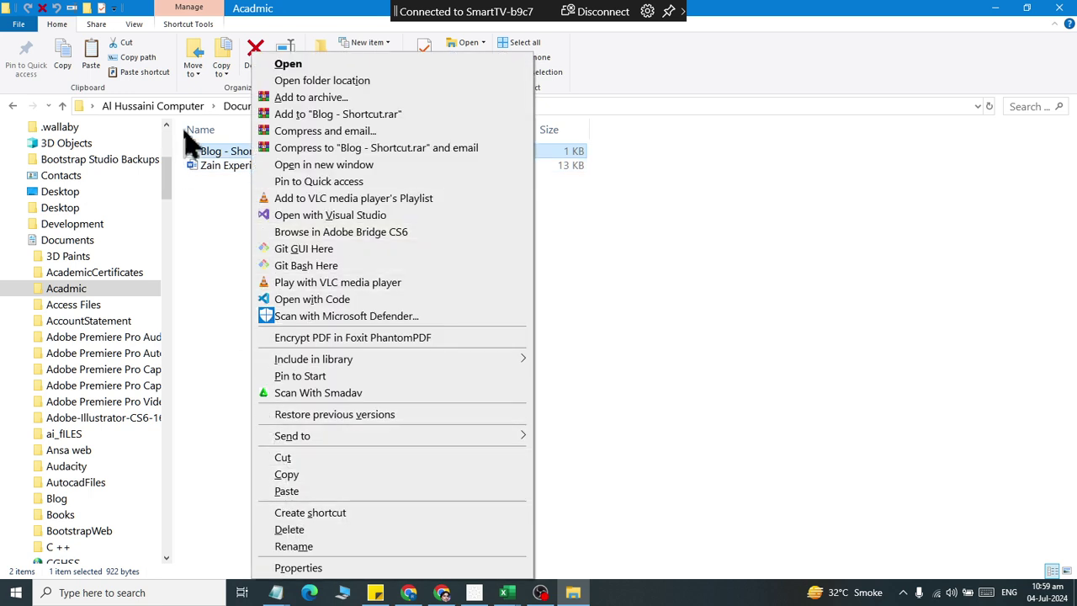
{"action": "left_click", "coordinate": [202, 98]}
{"action": "left_click", "coordinate": [255, 53]}
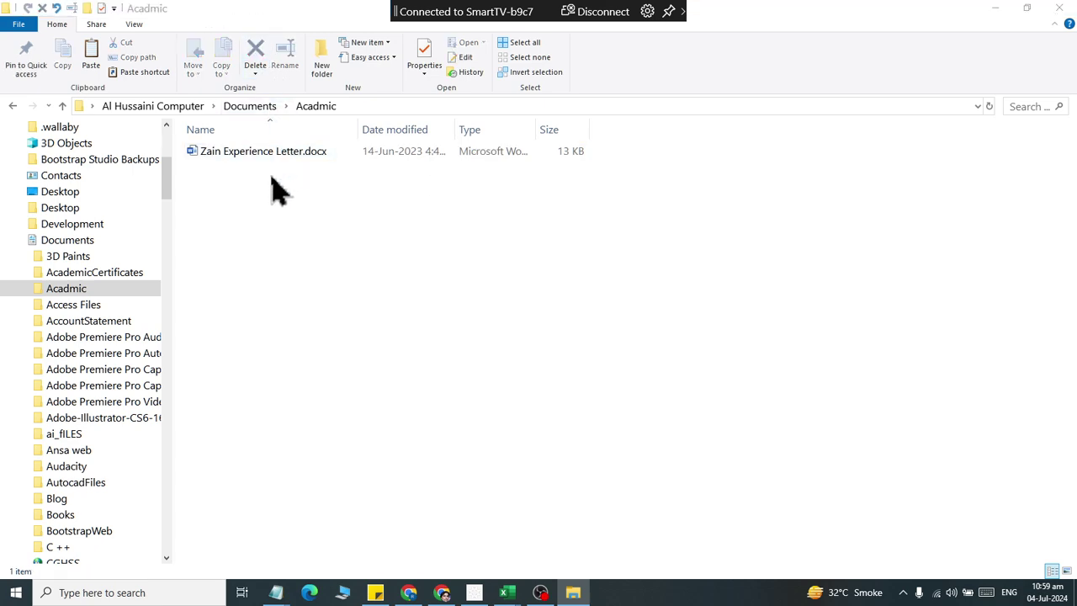
Return to Documents, open the CSS folder to look inside, and go back to the Documents list
{"action": "left_click", "coordinate": [12, 107]}
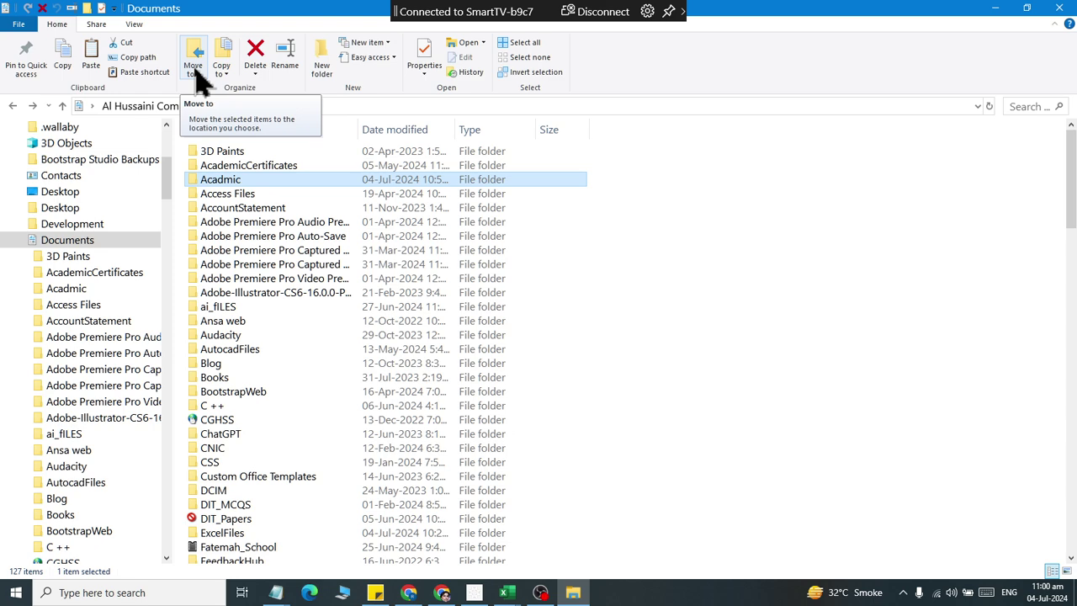
{"action": "scroll", "coordinate": [236, 429], "scroll_direction": "down", "scroll_amount": 2}
{"action": "left_click", "coordinate": [231, 431]}
{"action": "double_click", "coordinate": [244, 387]}
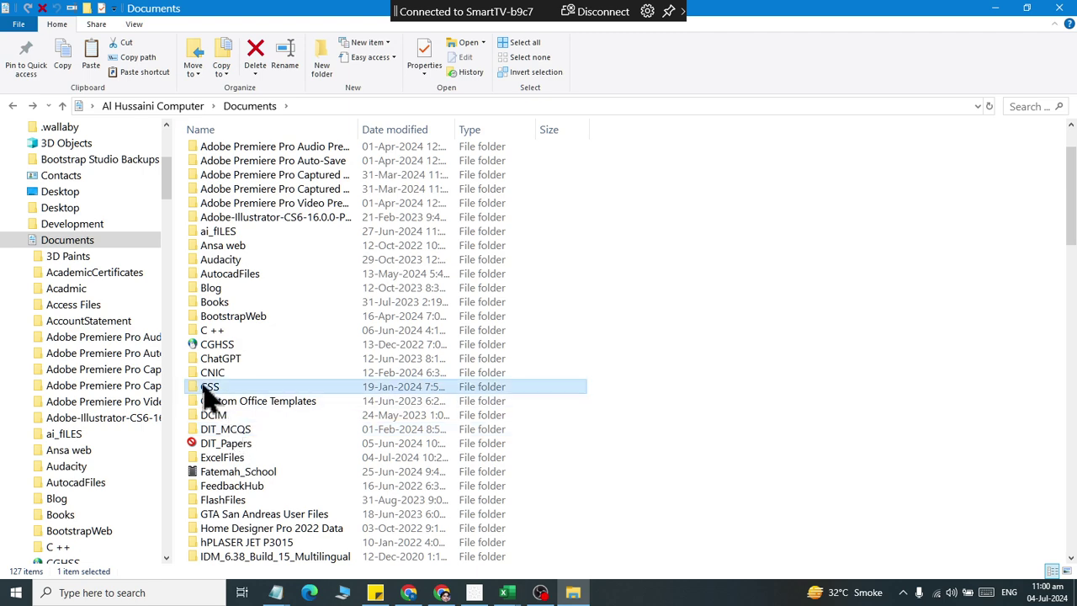
{"action": "left_click", "coordinate": [13, 106]}
{"action": "scroll", "coordinate": [300, 412], "scroll_direction": "down", "scroll_amount": 5}
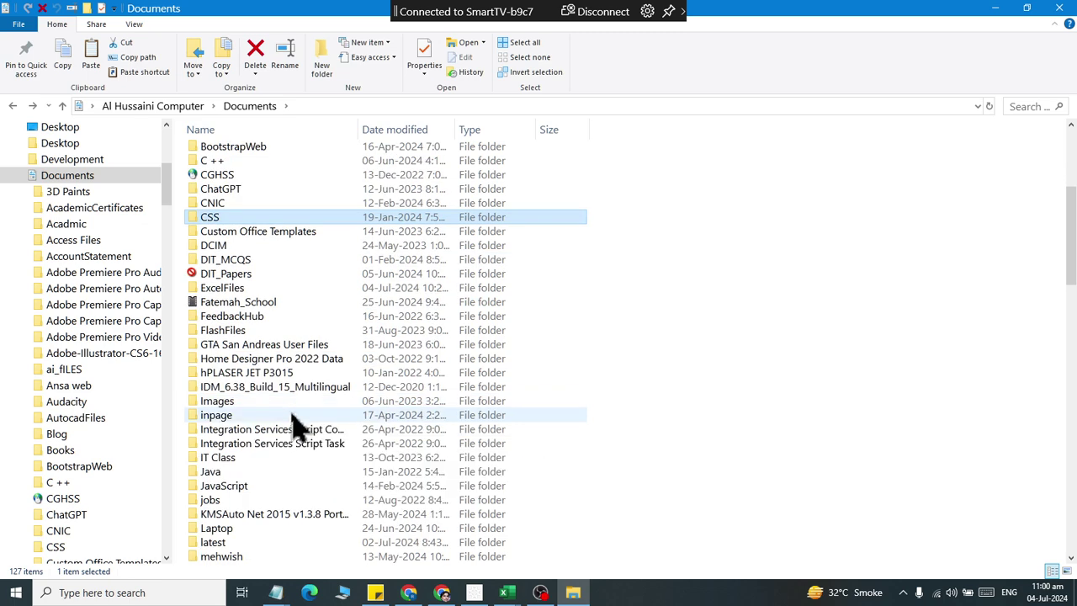
Open the jobs folder in Documents, go back to the Documents list, and check the desktop for a destination folder
{"action": "left_click", "coordinate": [210, 416]}
{"action": "double_click", "coordinate": [212, 420]}
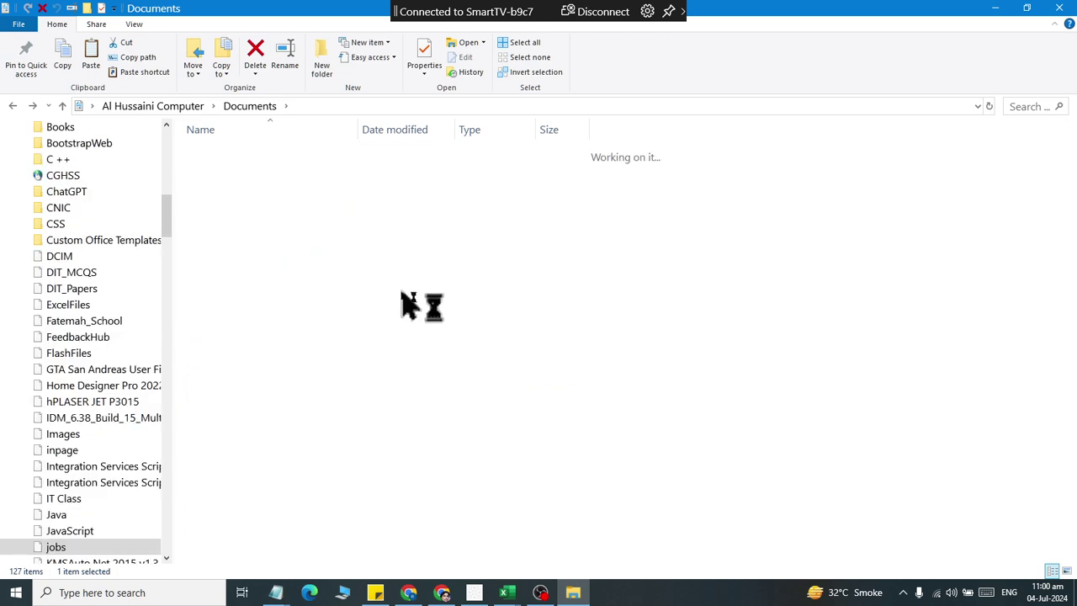
{"action": "left_click", "coordinate": [12, 110]}
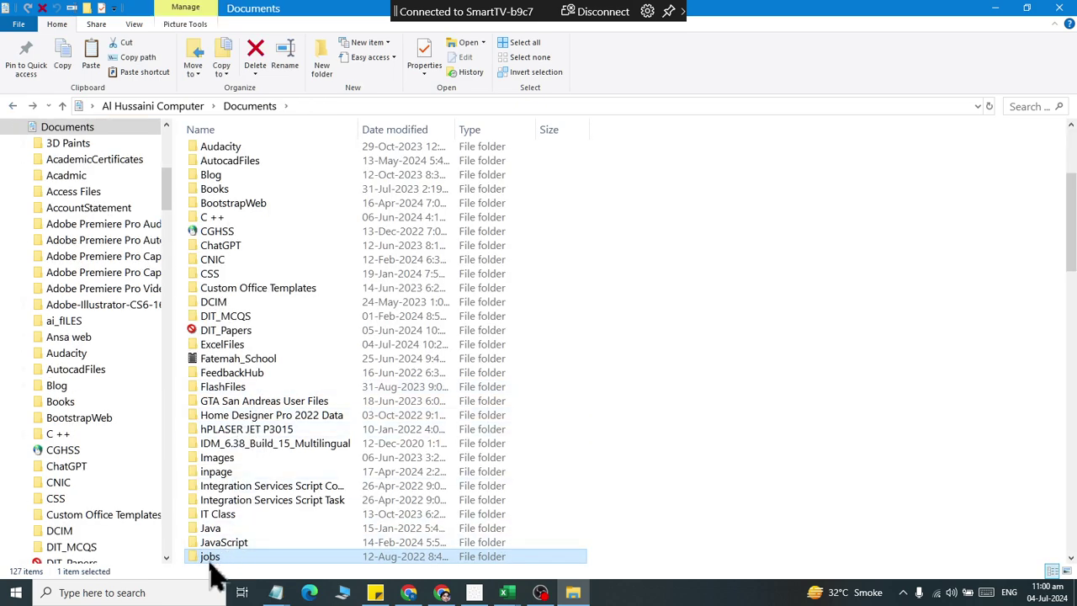
{"action": "key", "text": "super+d"}
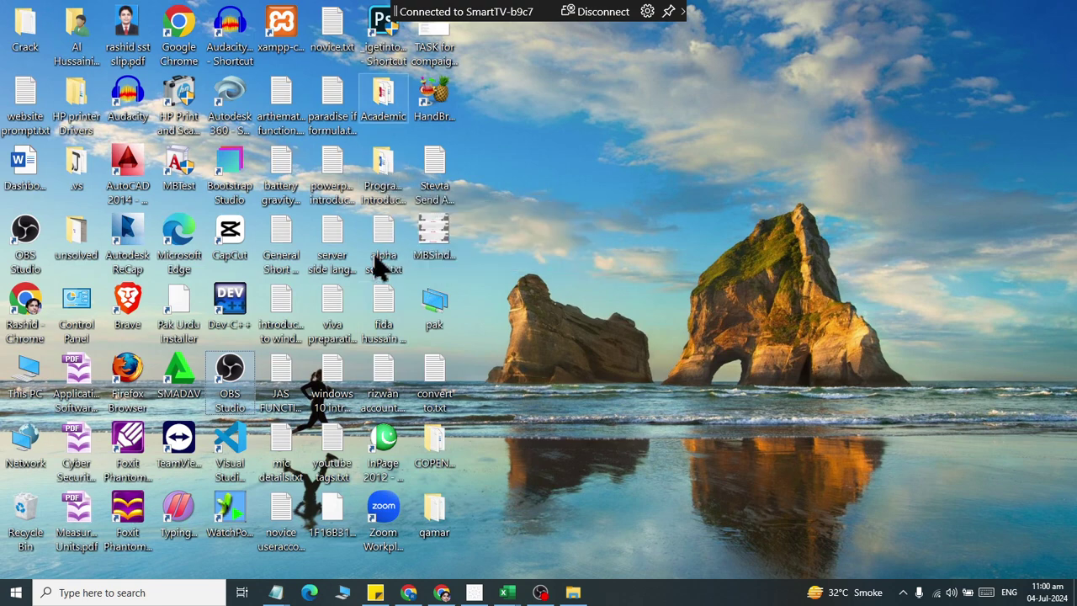
{"action": "left_click", "coordinate": [574, 593]}
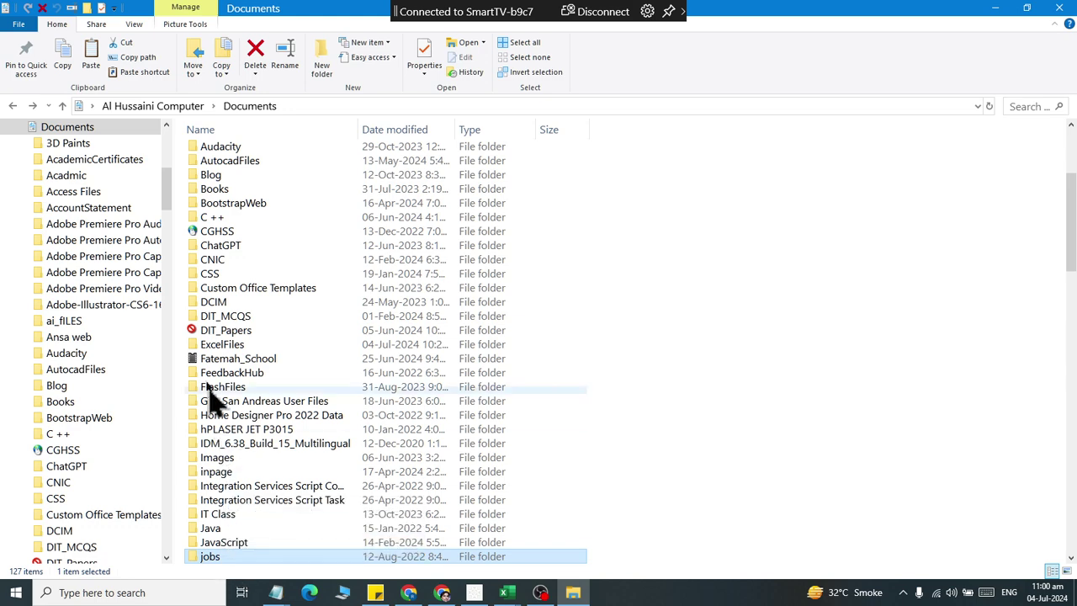
Copy the selected jobs folder from Documents into the qamar folder with the Copy to command
{"action": "left_click", "coordinate": [225, 81]}
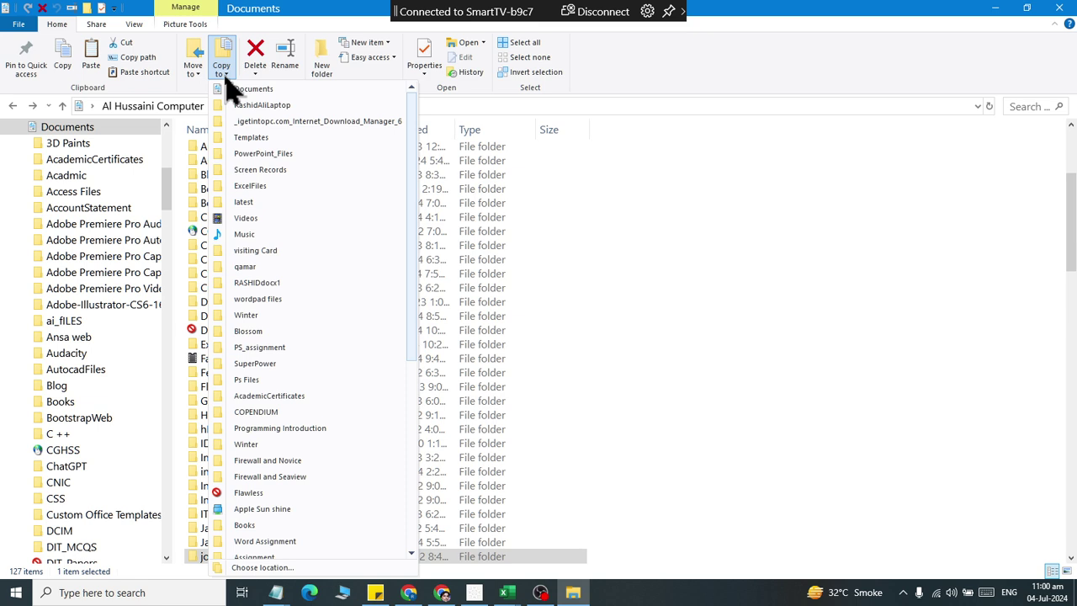
{"action": "left_click_drag", "start_coordinate": [413, 226], "coordinate": [416, 113]}
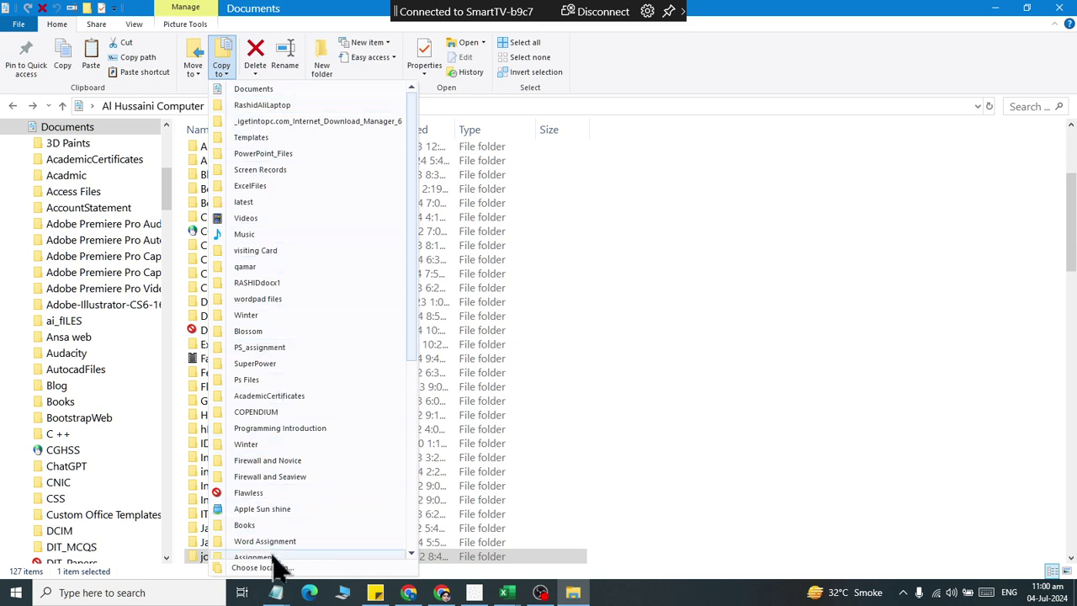
{"action": "scroll", "coordinate": [280, 563], "scroll_direction": "down", "scroll_amount": 1}
{"action": "scroll", "coordinate": [284, 488], "scroll_direction": "down", "scroll_amount": 4}
{"action": "scroll", "coordinate": [308, 276], "scroll_direction": "up", "scroll_amount": 5}
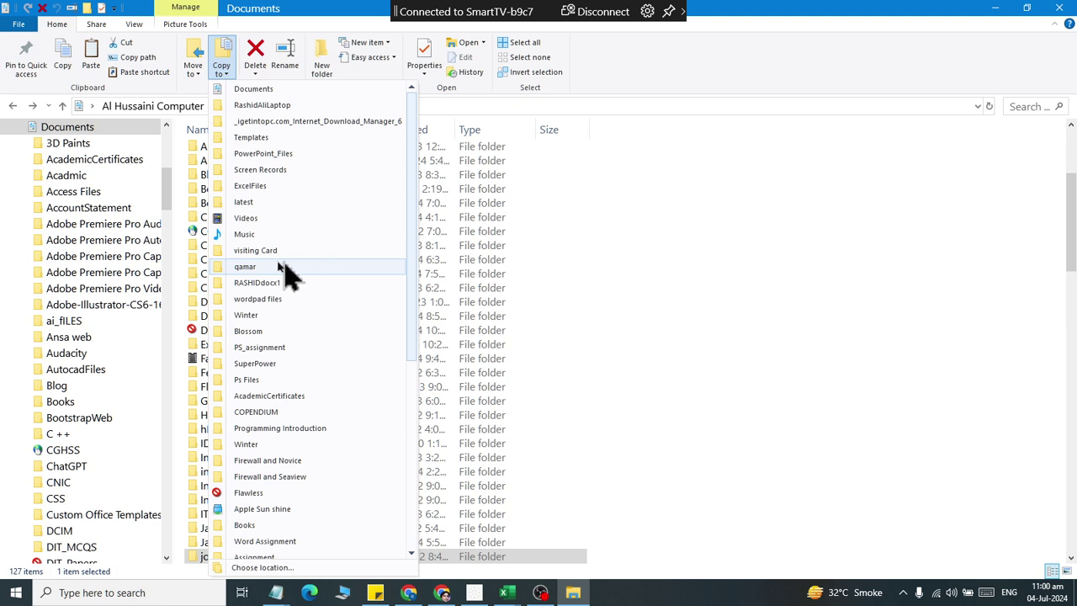
{"action": "left_click", "coordinate": [242, 266]}
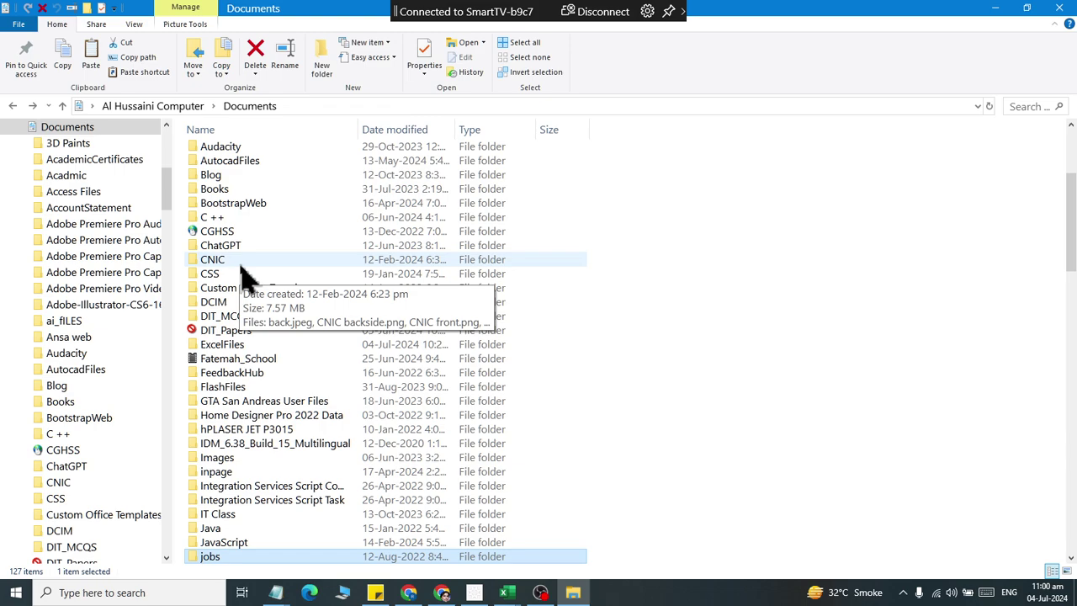
Open the qamar folder on the desktop, check for the copied jobs folder, and close the window
{"action": "key", "text": "super+d"}
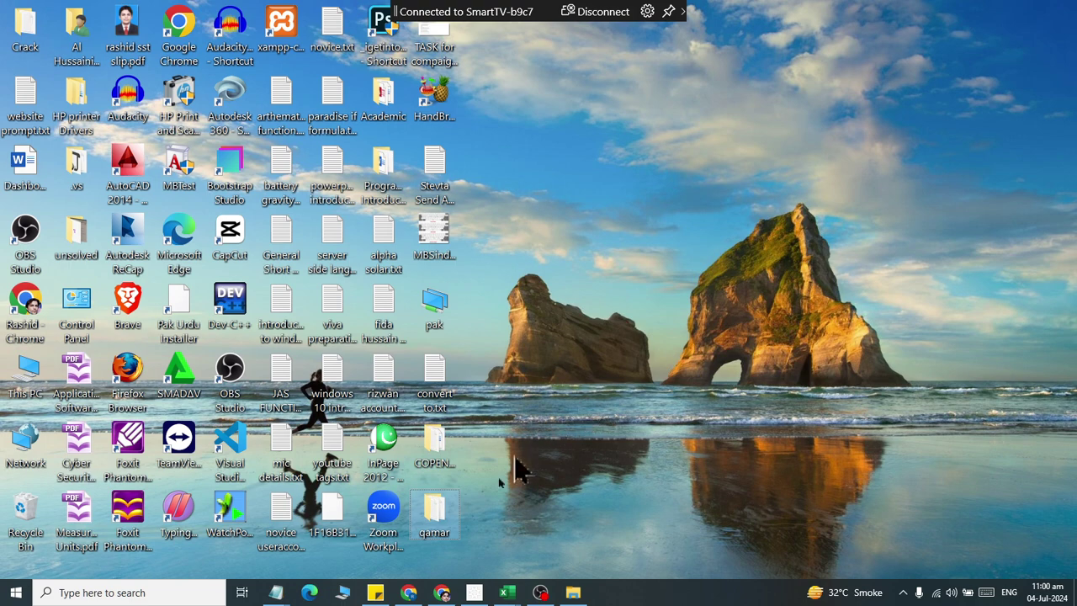
{"action": "double_click", "coordinate": [433, 547]}
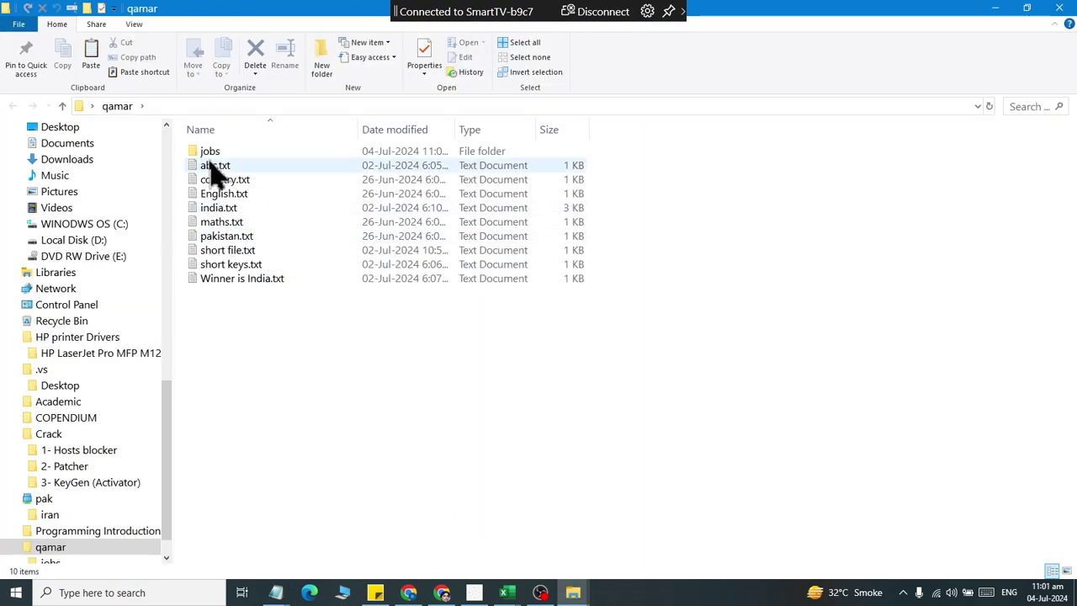
{"action": "left_click", "coordinate": [210, 153]}
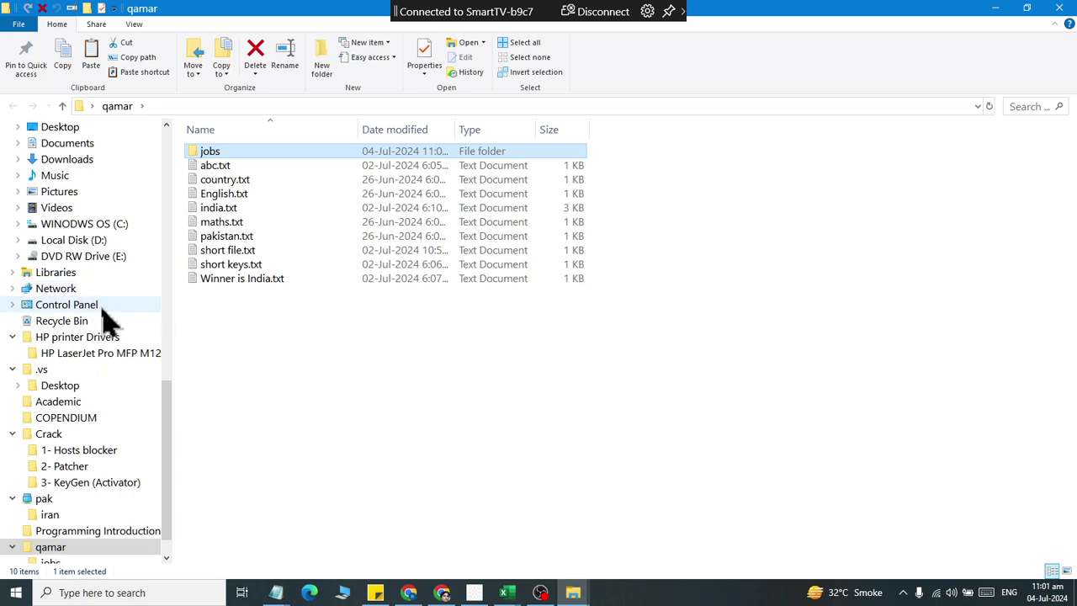
{"action": "left_click", "coordinate": [1059, 8]}
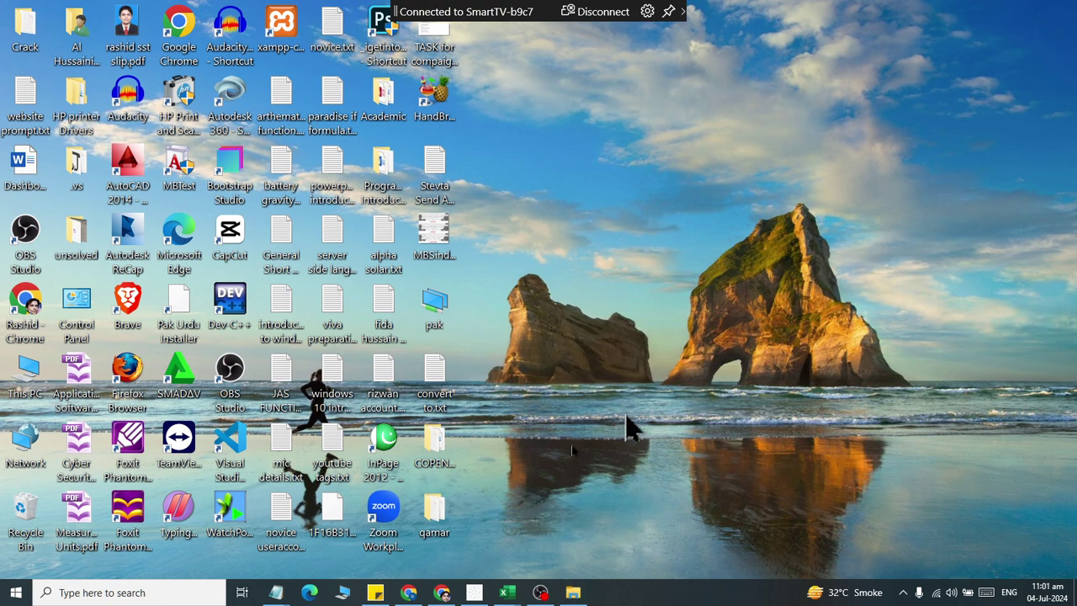
{"action": "right_click", "coordinate": [444, 516]}
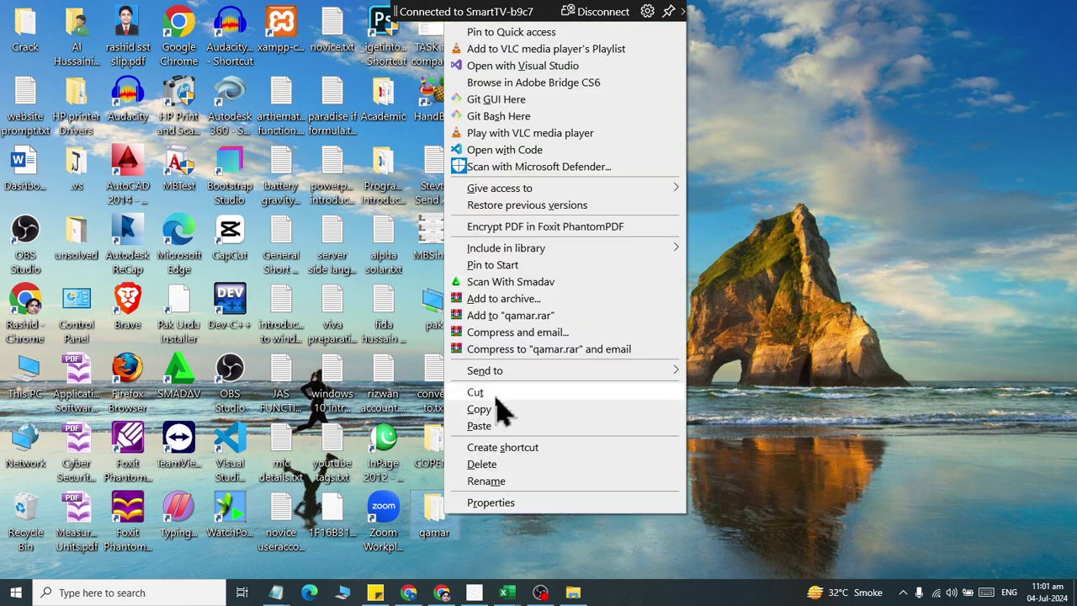
{"action": "left_click", "coordinate": [748, 348]}
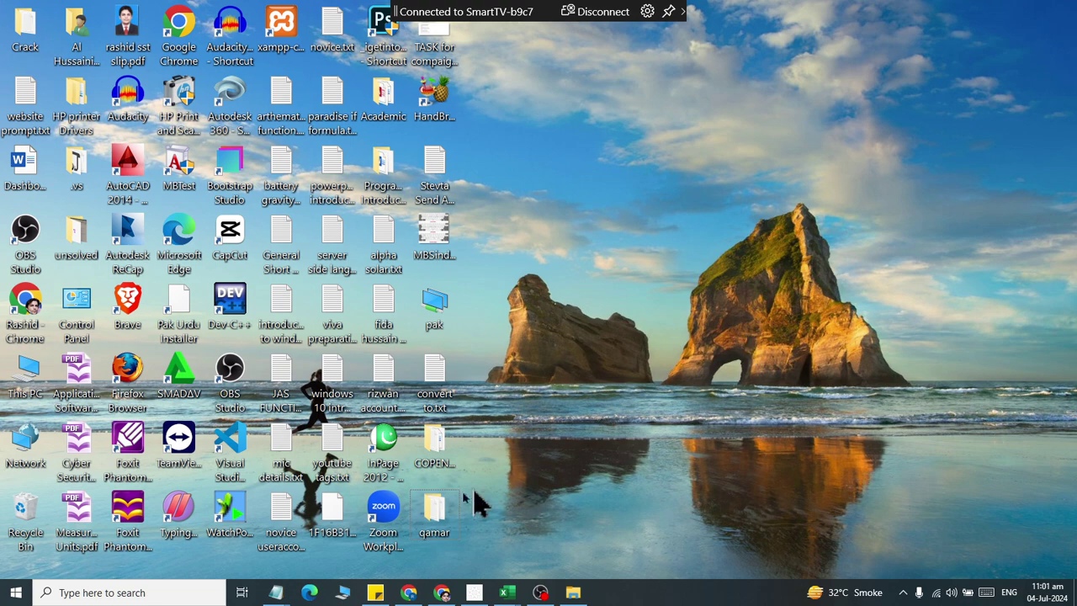
Move the Laptop folder from Documents into the qamar folder with the Move to command
{"action": "left_click", "coordinate": [573, 592]}
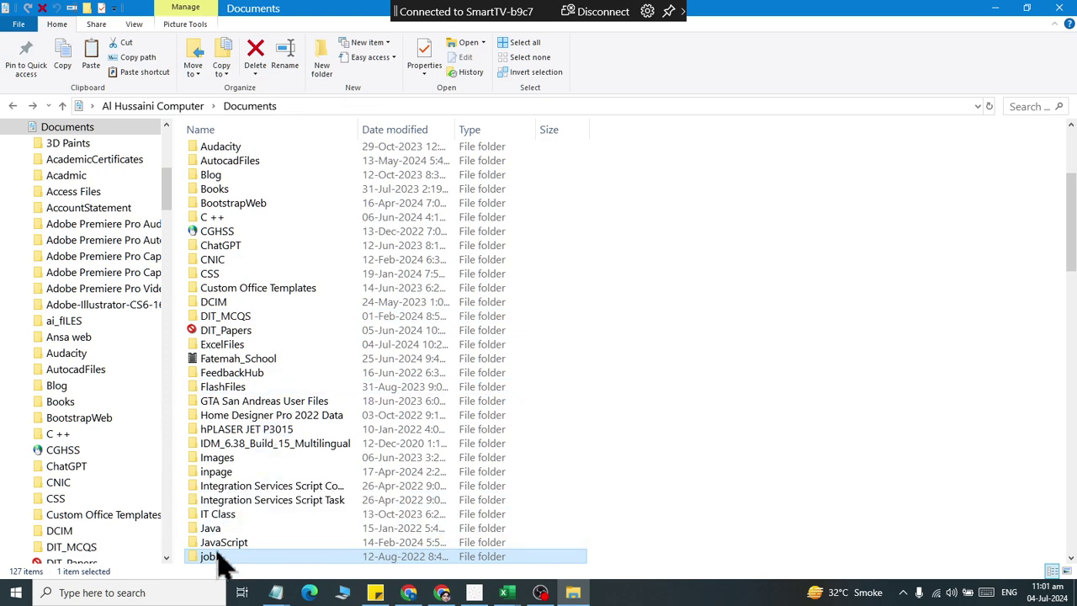
{"action": "scroll", "coordinate": [221, 564], "scroll_direction": "down", "scroll_amount": 2}
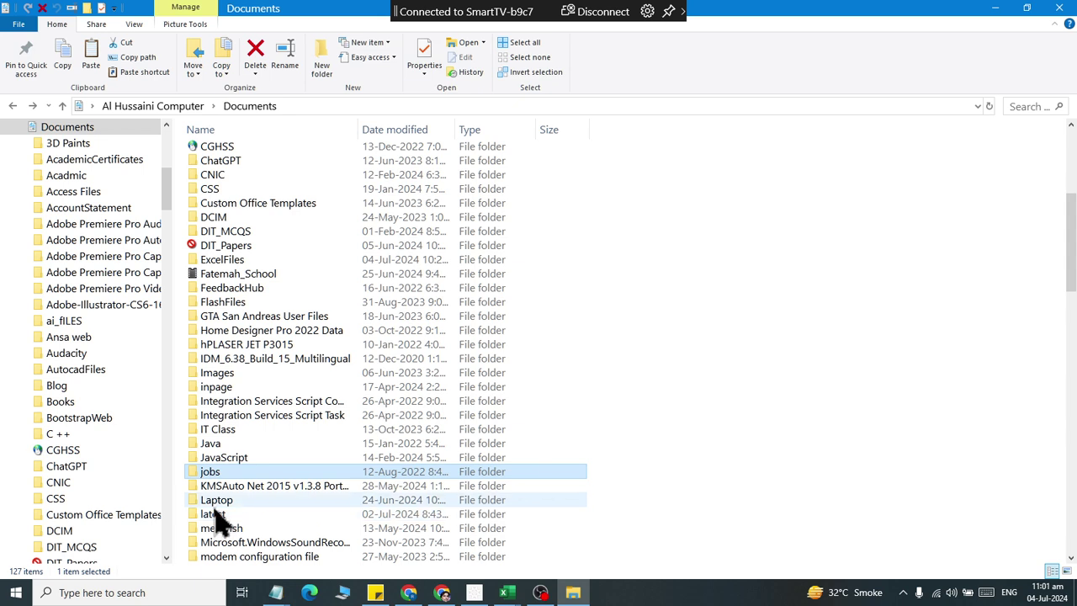
{"action": "left_click", "coordinate": [215, 503]}
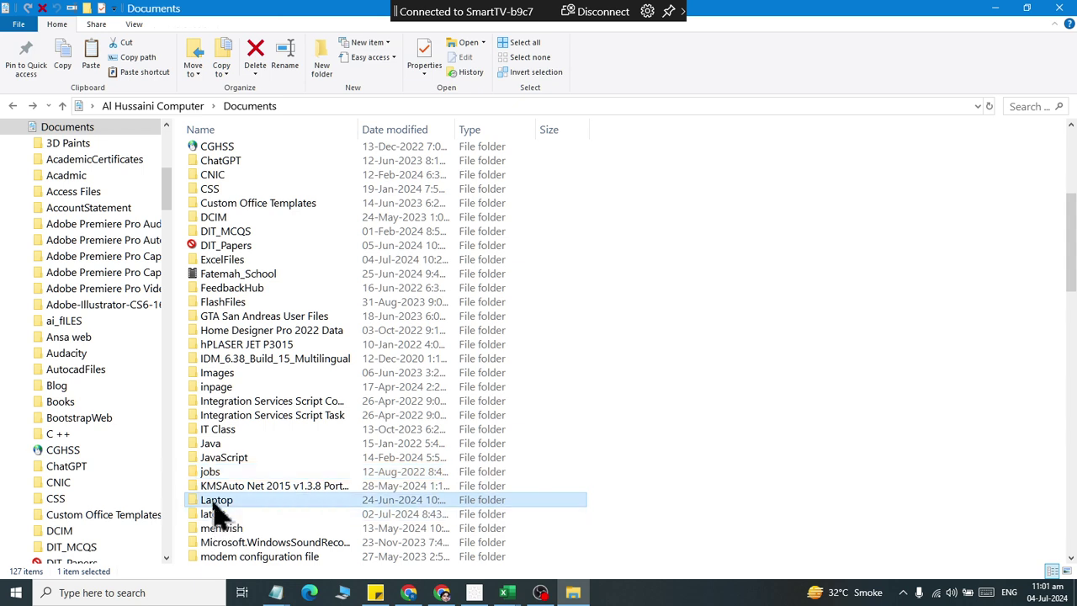
{"action": "left_click", "coordinate": [198, 70]}
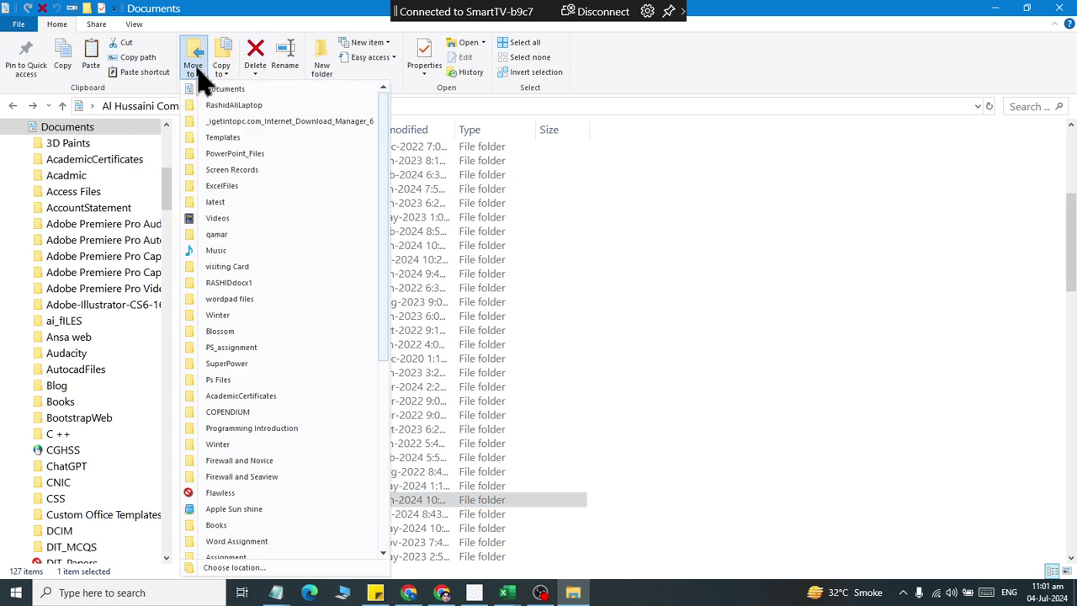
{"action": "left_click", "coordinate": [212, 235]}
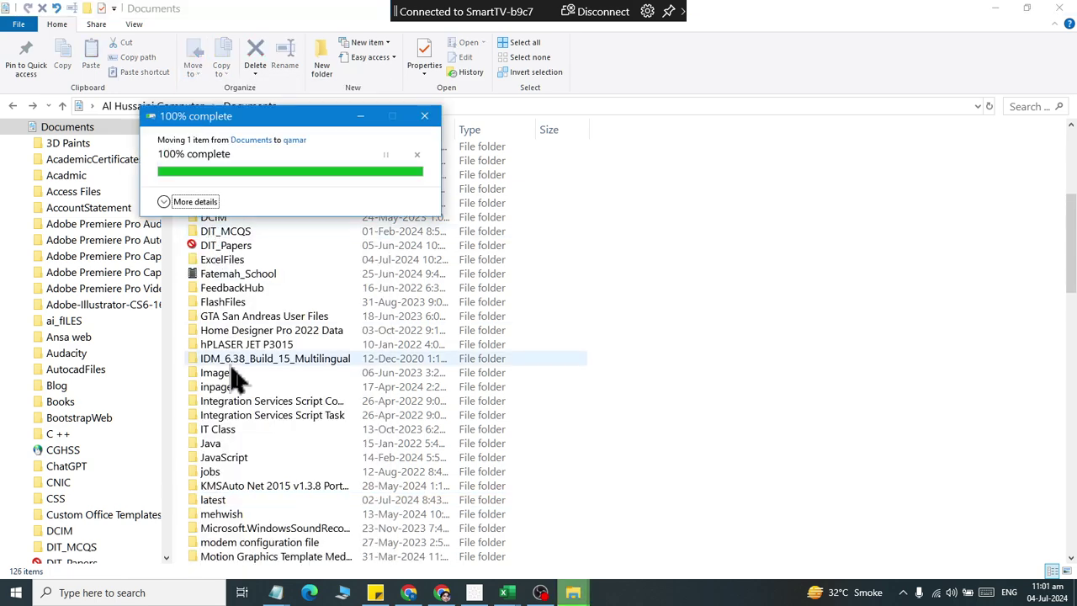
Open the qamar folder from the desktop and undo the move of the Laptop folder
{"action": "left_click", "coordinate": [994, 8]}
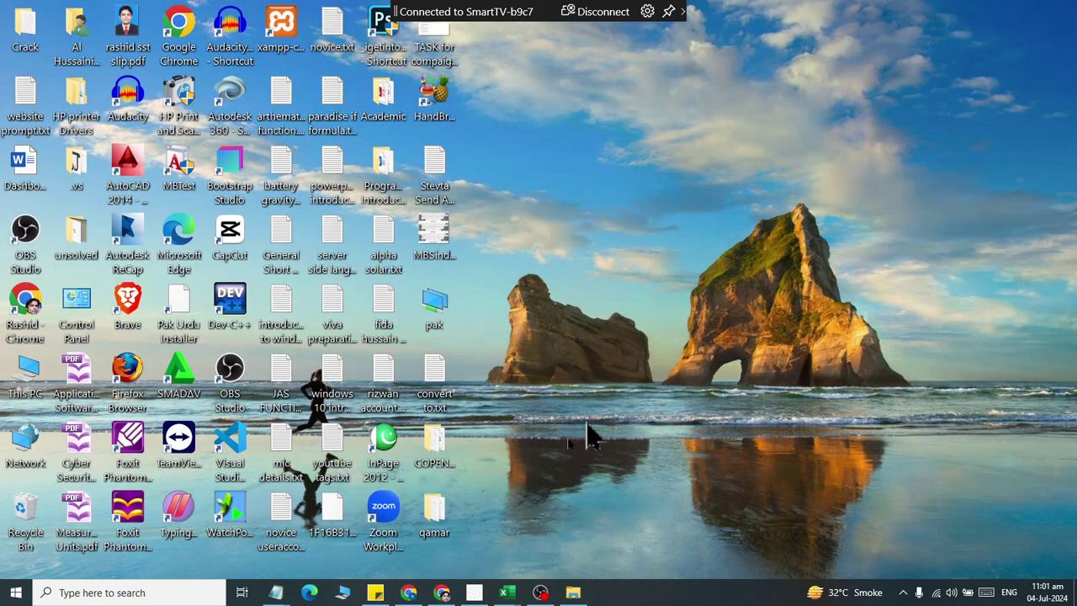
{"action": "double_click", "coordinate": [454, 504]}
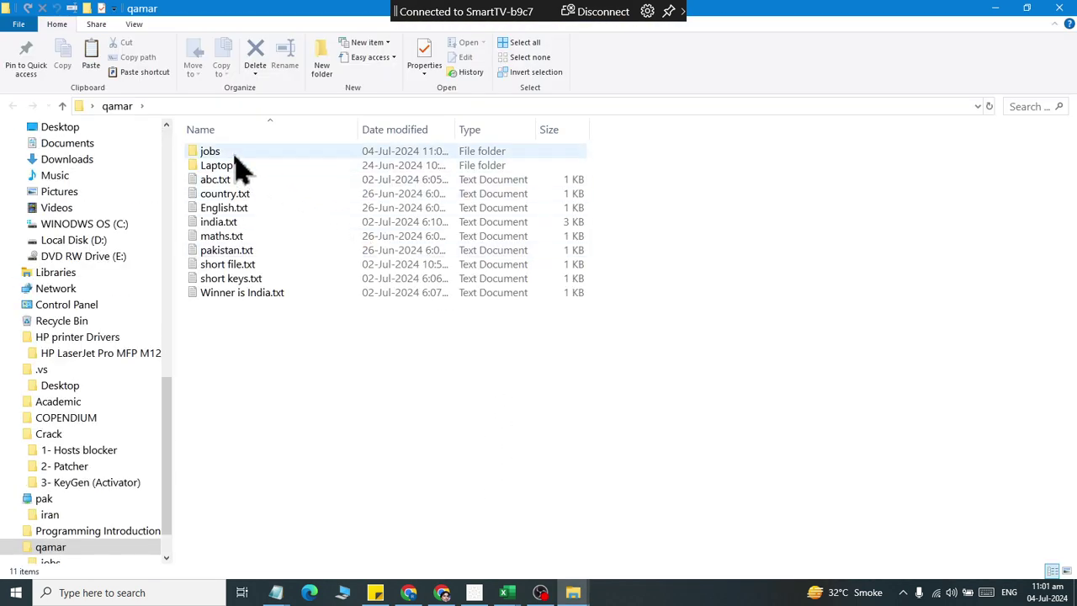
{"action": "right_click", "coordinate": [257, 513]}
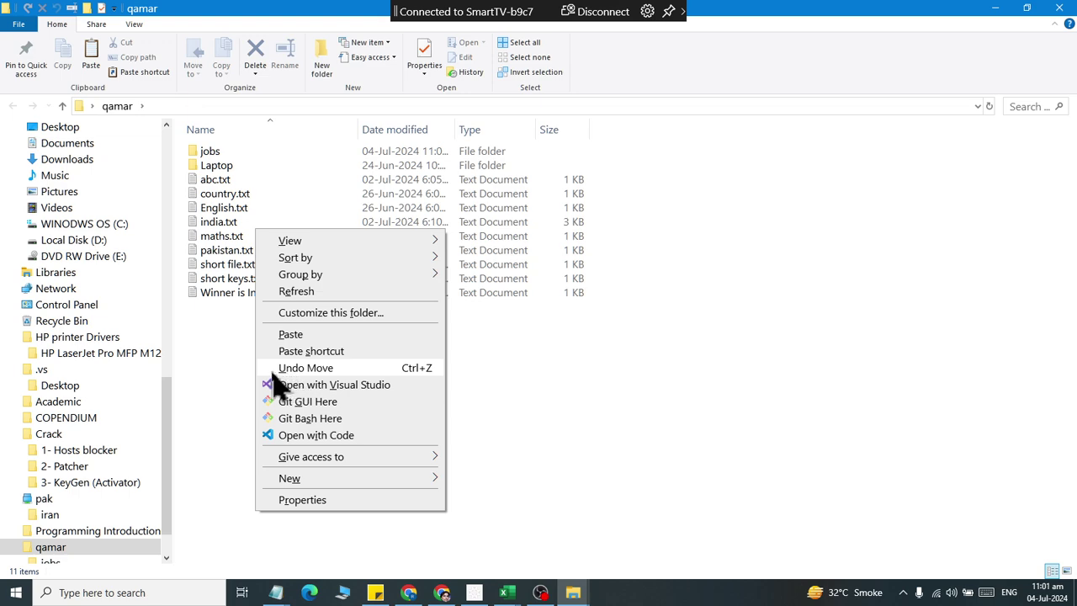
{"action": "left_click", "coordinate": [179, 14]}
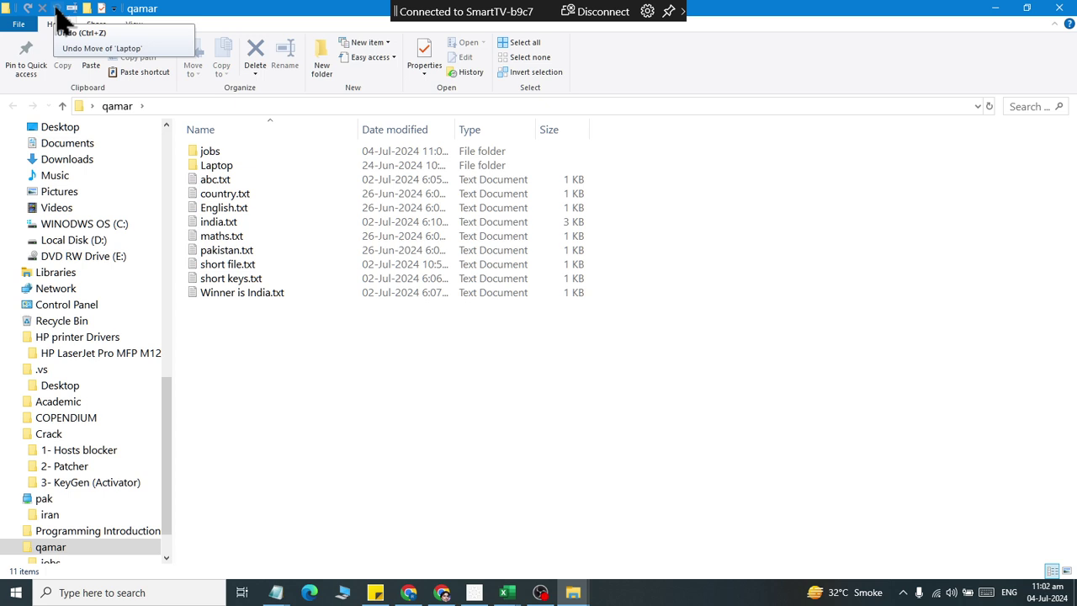
{"action": "left_click", "coordinate": [56, 10]}
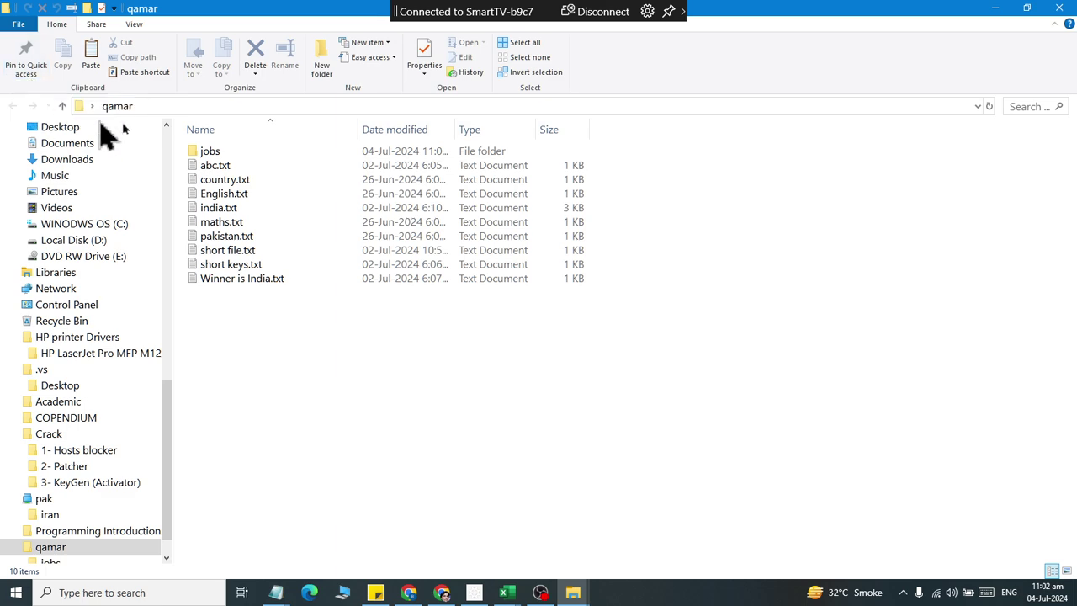
Close the qamar folder, open the Programming Introduction folder from the desktop, and switch from it to Documents
{"action": "left_click", "coordinate": [1059, 8]}
{"action": "key", "text": "super"}
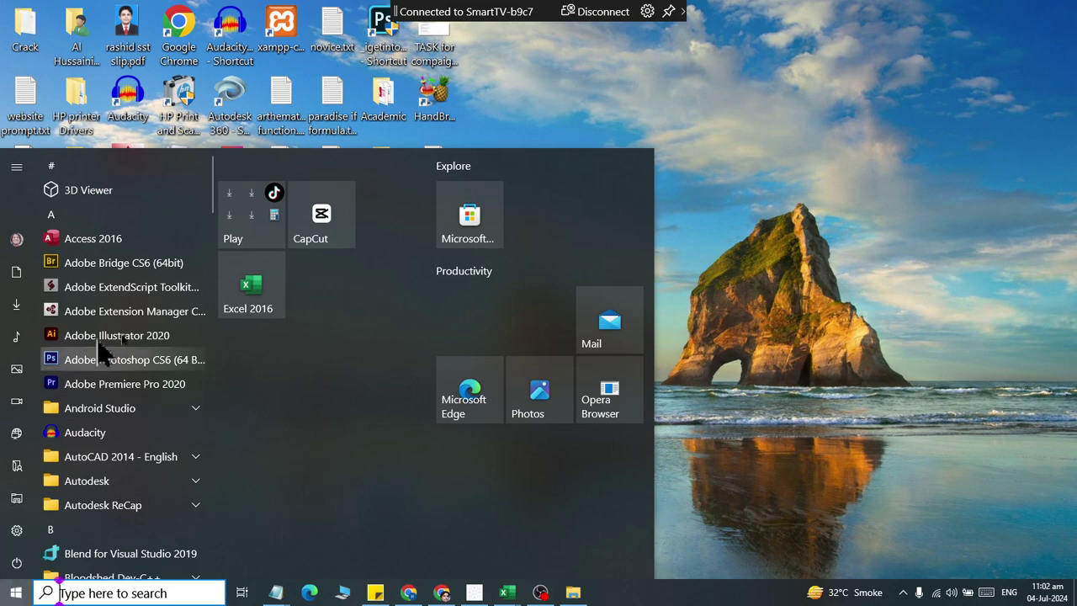
{"action": "left_click", "coordinate": [801, 303]}
{"action": "key", "text": "Return"}
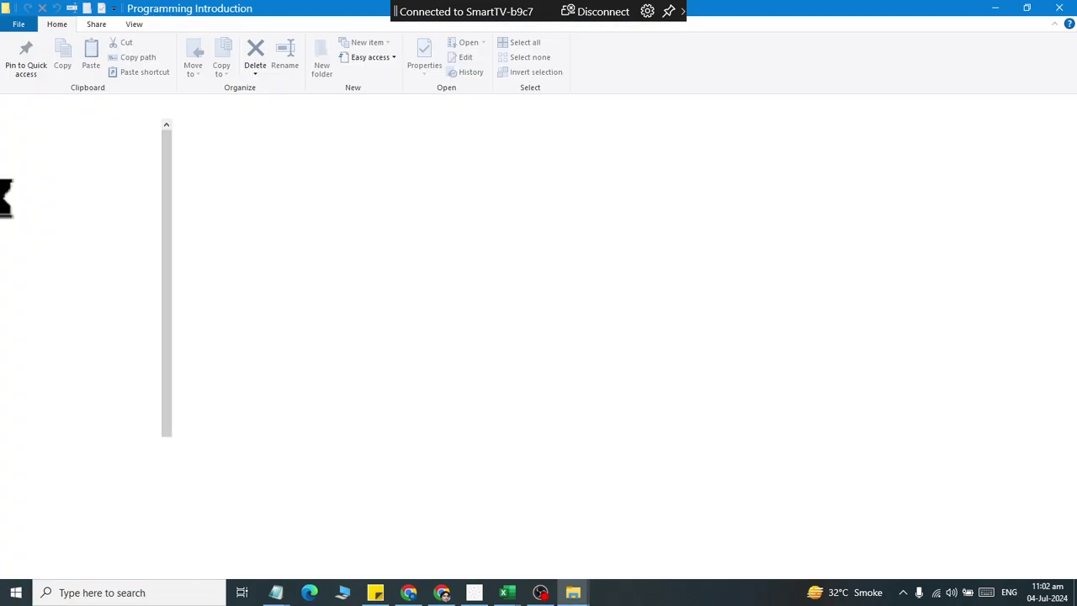
{"action": "scroll", "coordinate": [10, 195], "scroll_direction": "up", "scroll_amount": 8}
{"action": "scroll", "coordinate": [10, 195], "scroll_direction": "up", "scroll_amount": 5}
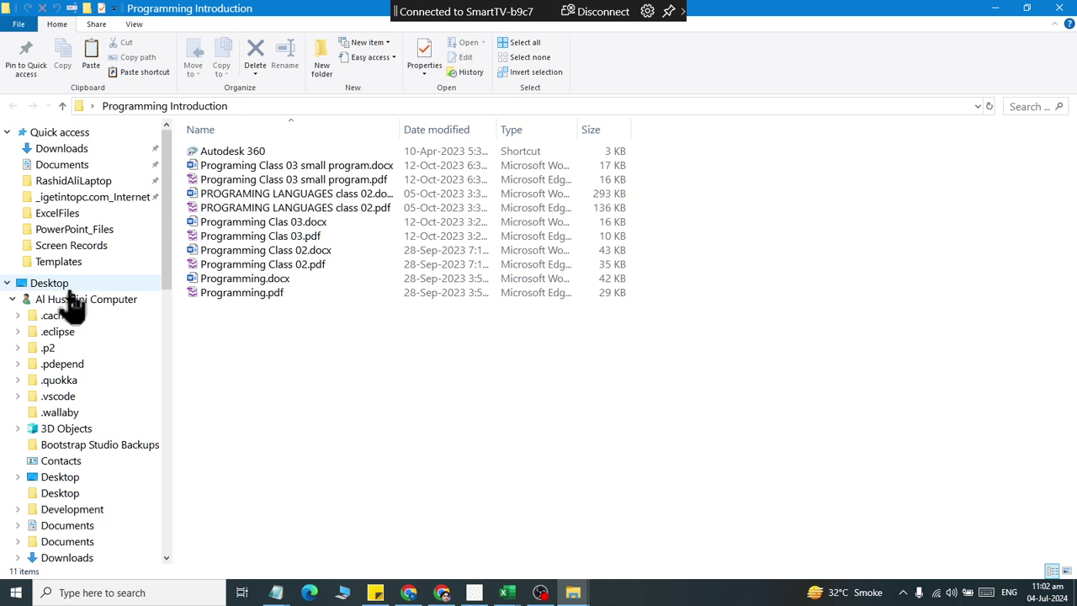
{"action": "scroll", "coordinate": [93, 516], "scroll_direction": "down", "scroll_amount": 1}
{"action": "left_click", "coordinate": [83, 489]}
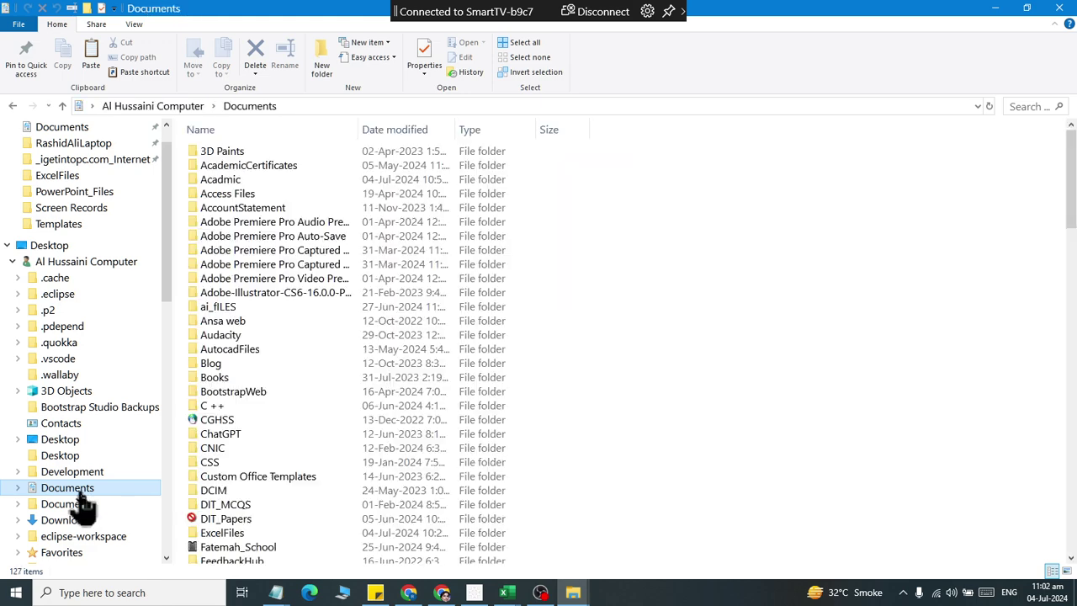
Open the Blog folder in Documents, return to the desktop, and open the qamar folder
{"action": "left_click", "coordinate": [208, 365]}
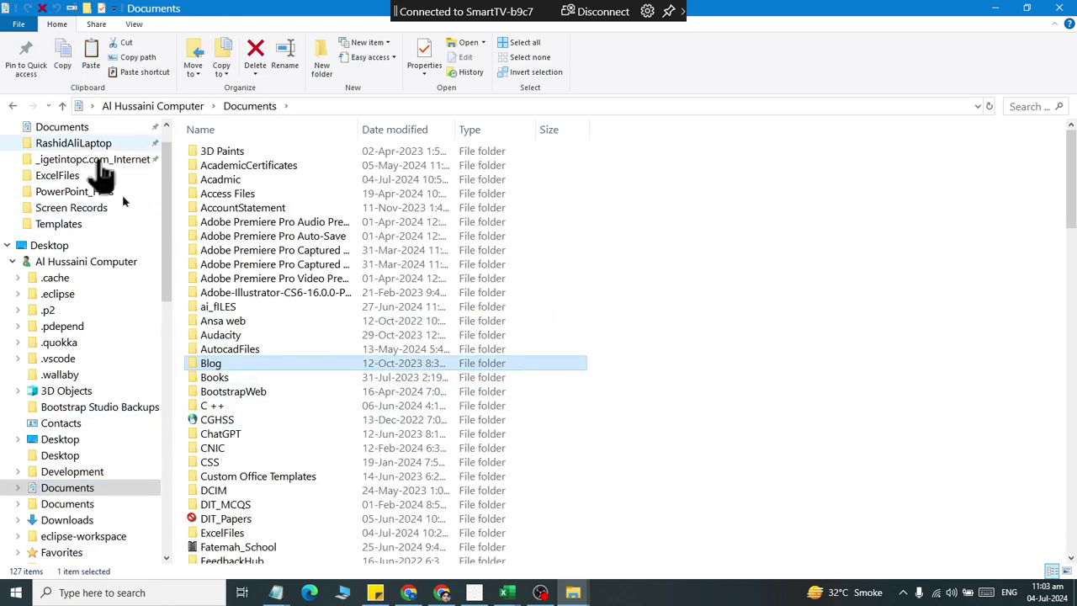
{"action": "double_click", "coordinate": [208, 367]}
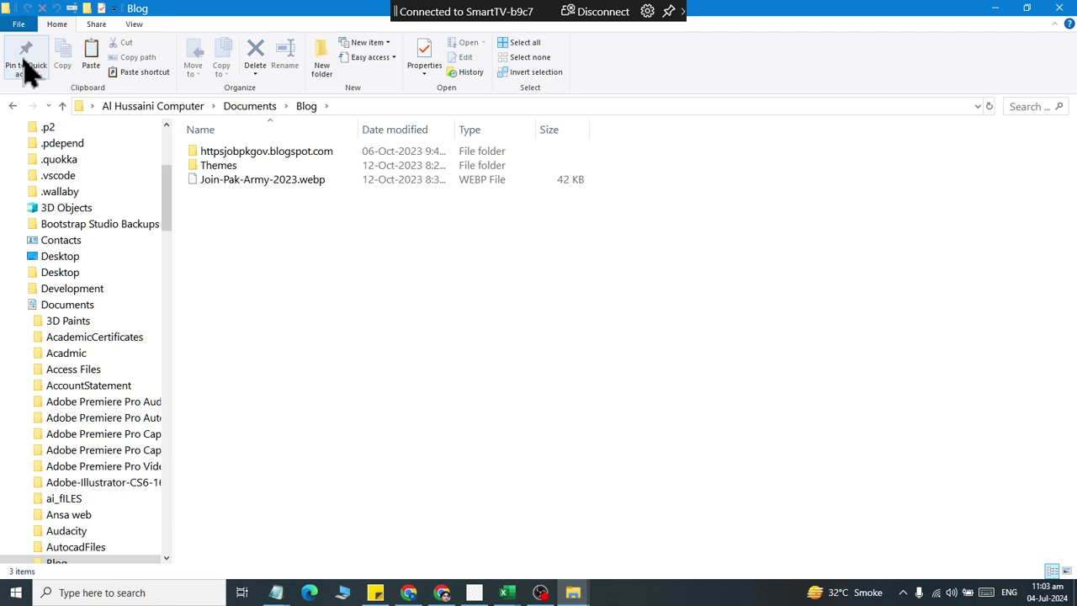
{"action": "left_click", "coordinate": [995, 8]}
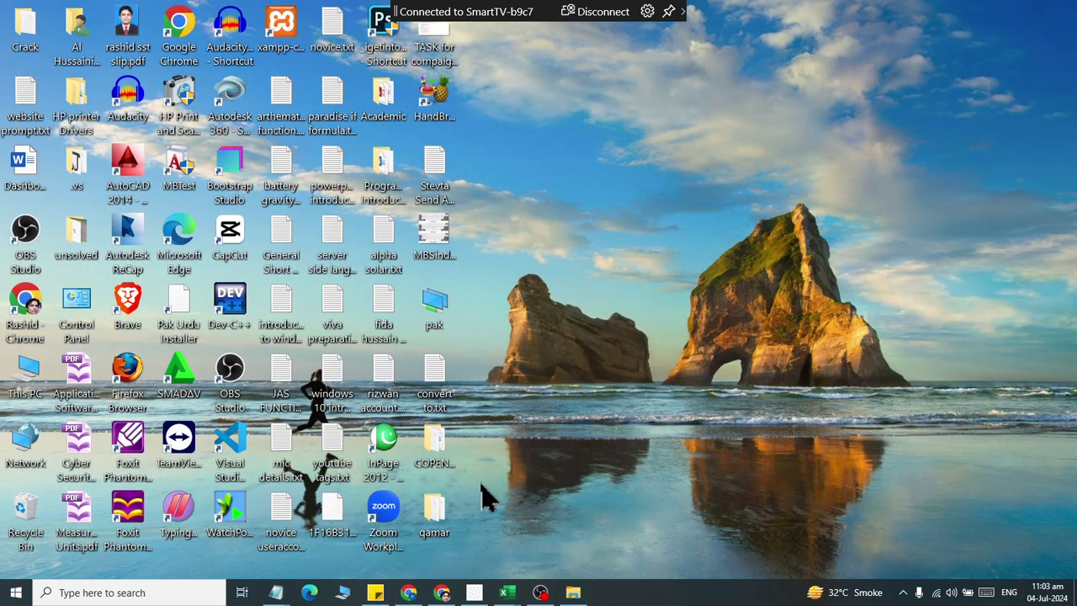
{"action": "double_click", "coordinate": [439, 534]}
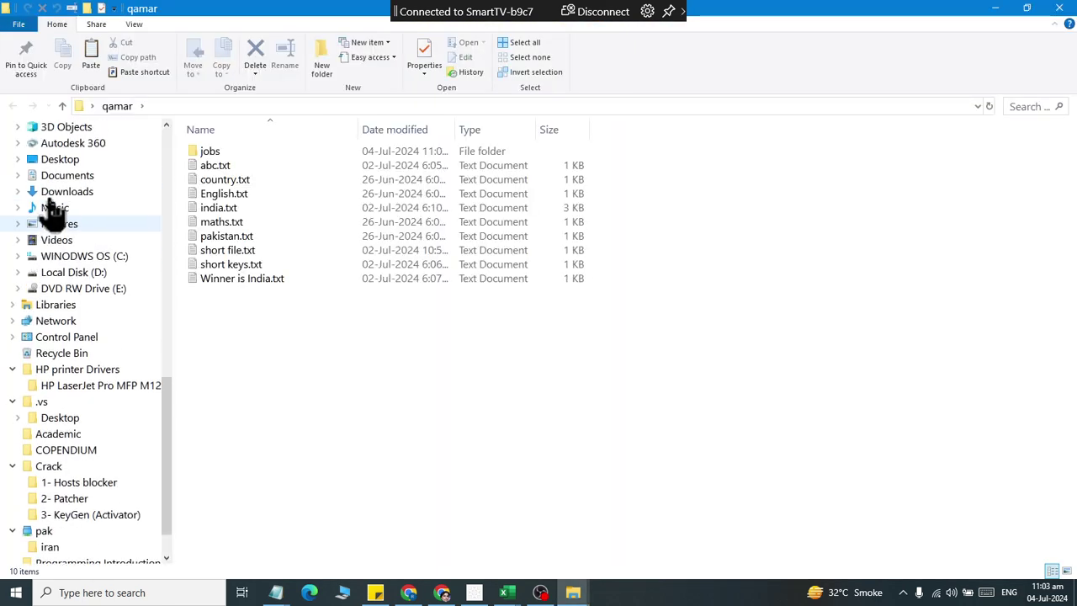
Open the Blog folder from Quick access and unpin it from the Quick access list
{"action": "scroll", "coordinate": [52, 214], "scroll_direction": "up", "scroll_amount": 10}
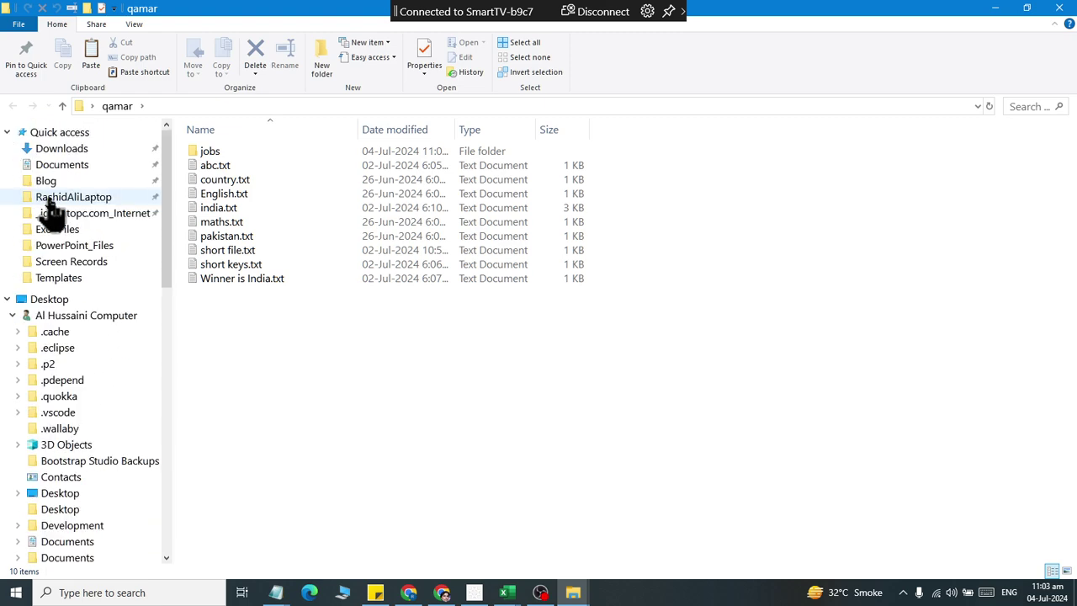
{"action": "left_click", "coordinate": [46, 181]}
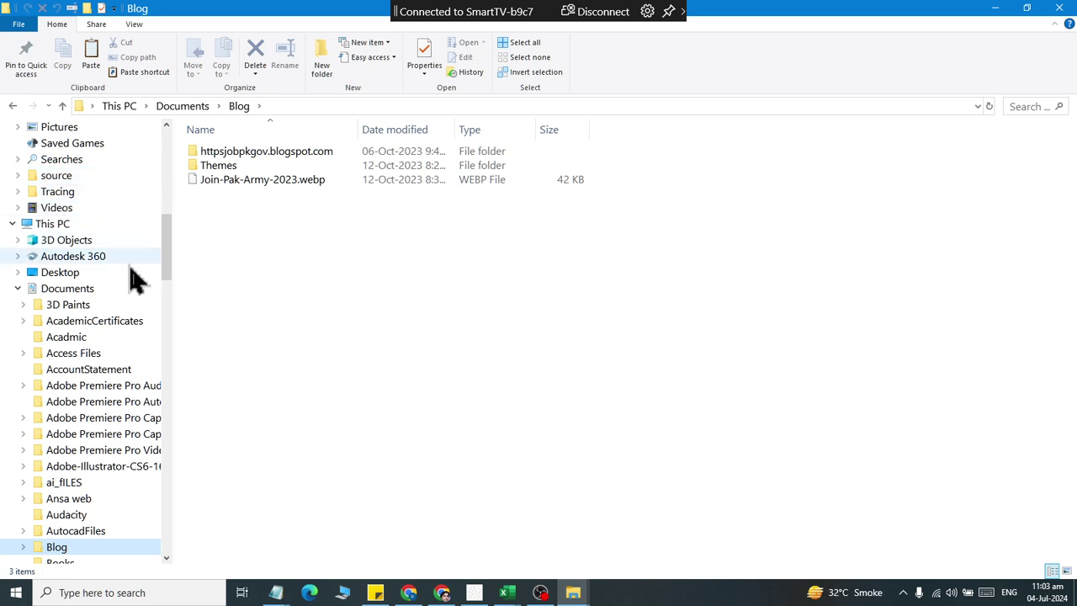
{"action": "scroll", "coordinate": [42, 177], "scroll_direction": "up", "scroll_amount": 10}
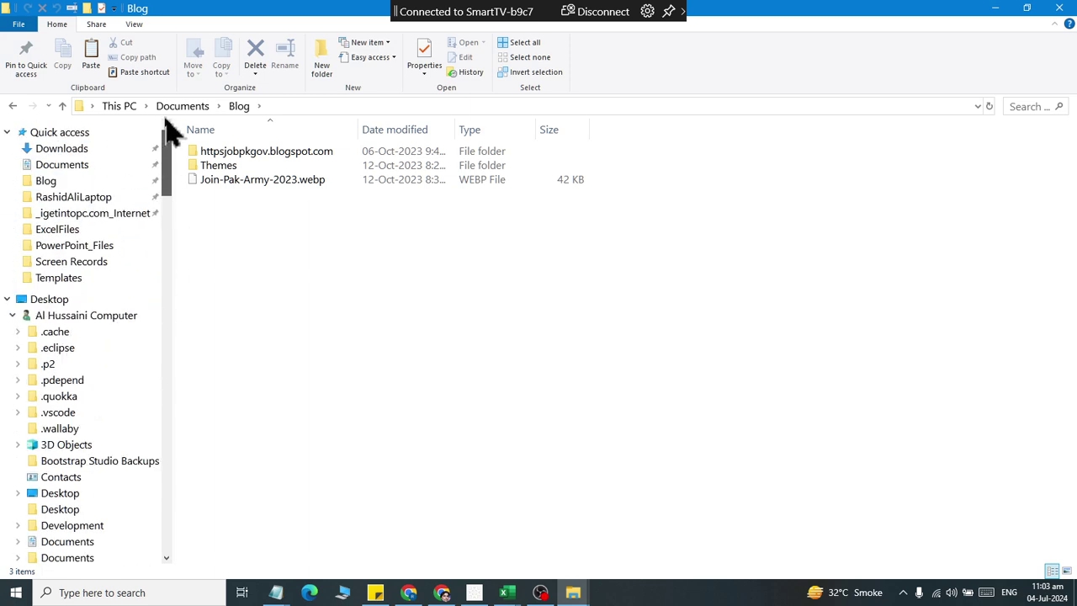
{"action": "right_click", "coordinate": [42, 200]}
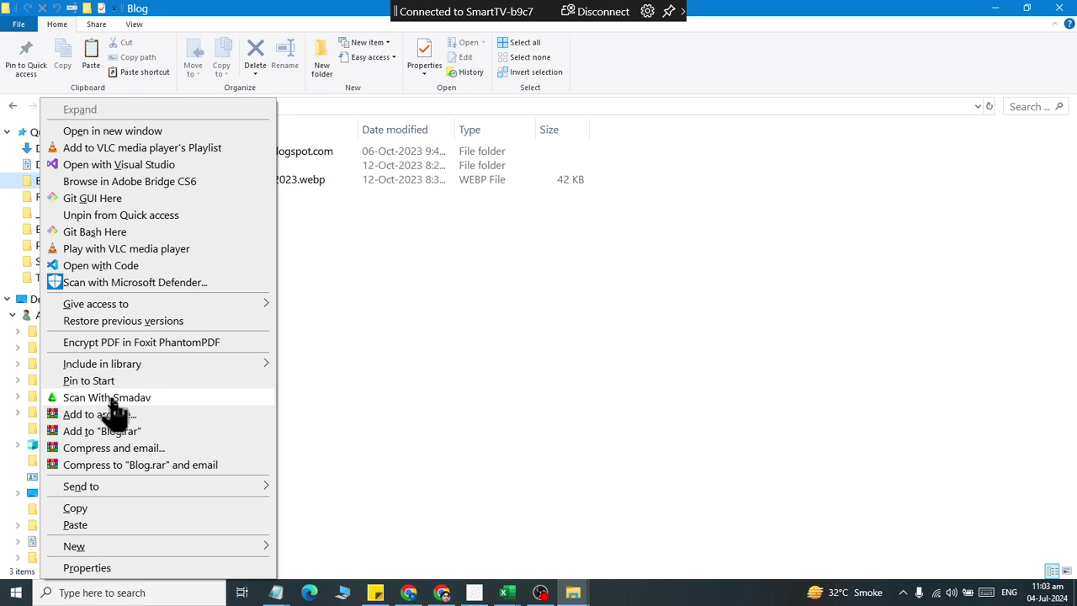
{"action": "left_click", "coordinate": [208, 217]}
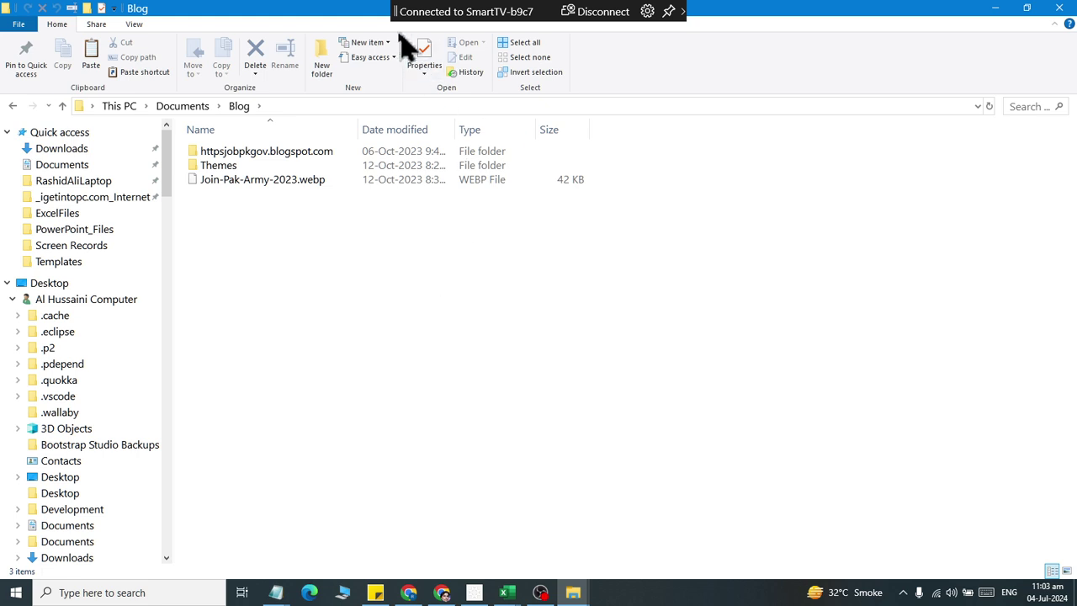
Compare the new-item types offered for the Blog folder in both places and view the Easy access options
{"action": "right_click", "coordinate": [452, 352]}
{"action": "mouse_move", "coordinate": [504, 321]}
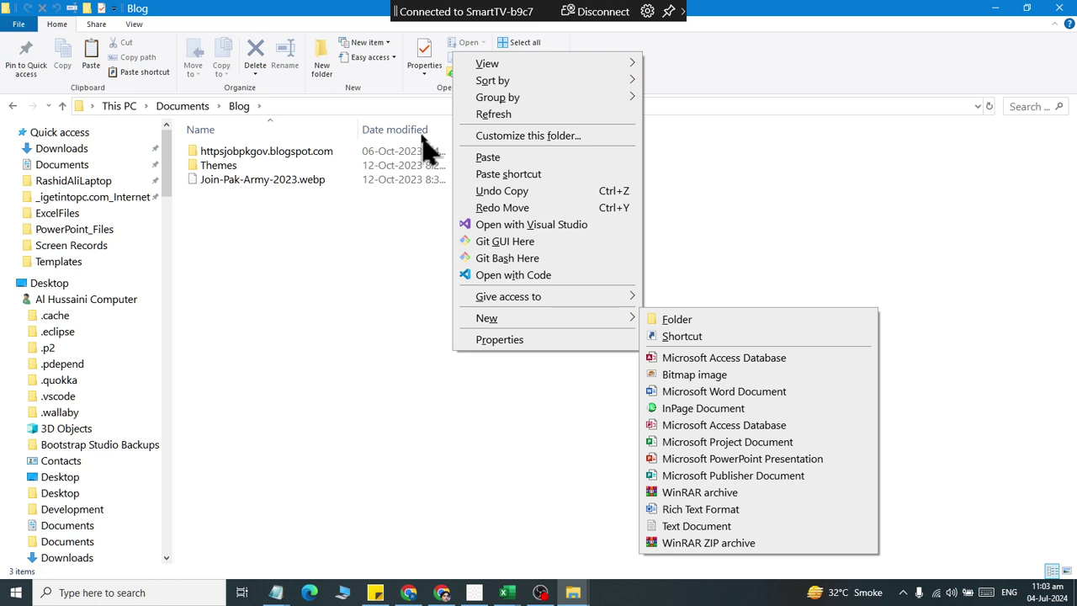
{"action": "left_click", "coordinate": [389, 45]}
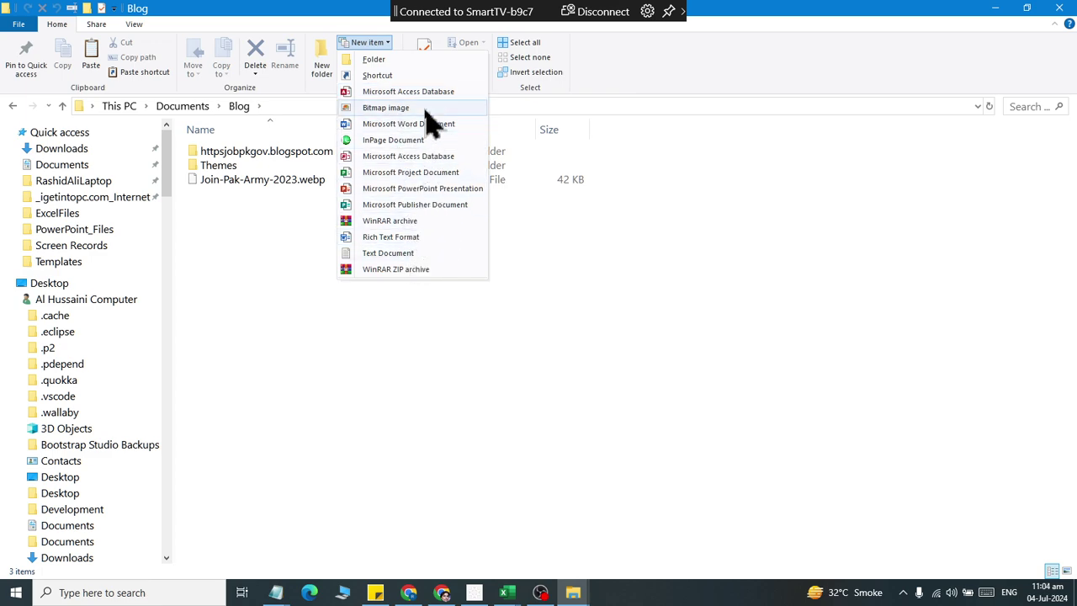
{"action": "left_click", "coordinate": [401, 354]}
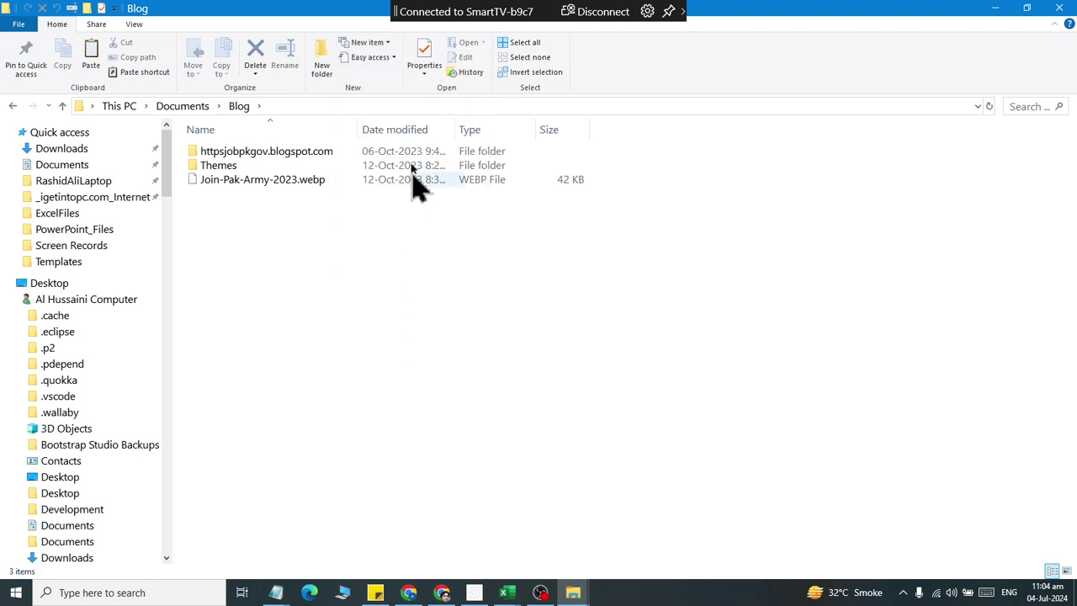
{"action": "left_click", "coordinate": [398, 59]}
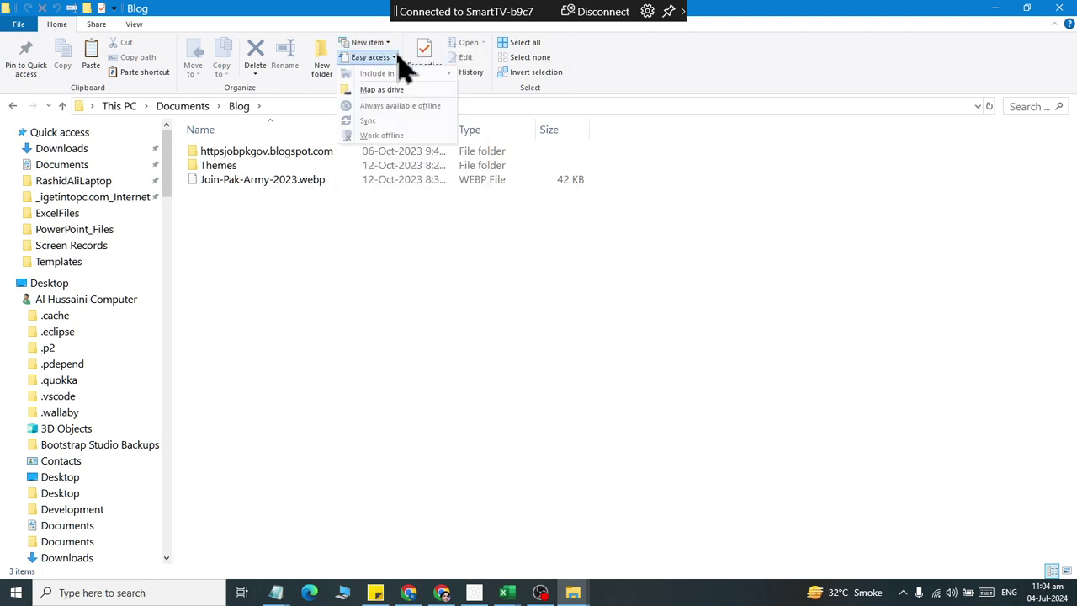
{"action": "left_click", "coordinate": [400, 59]}
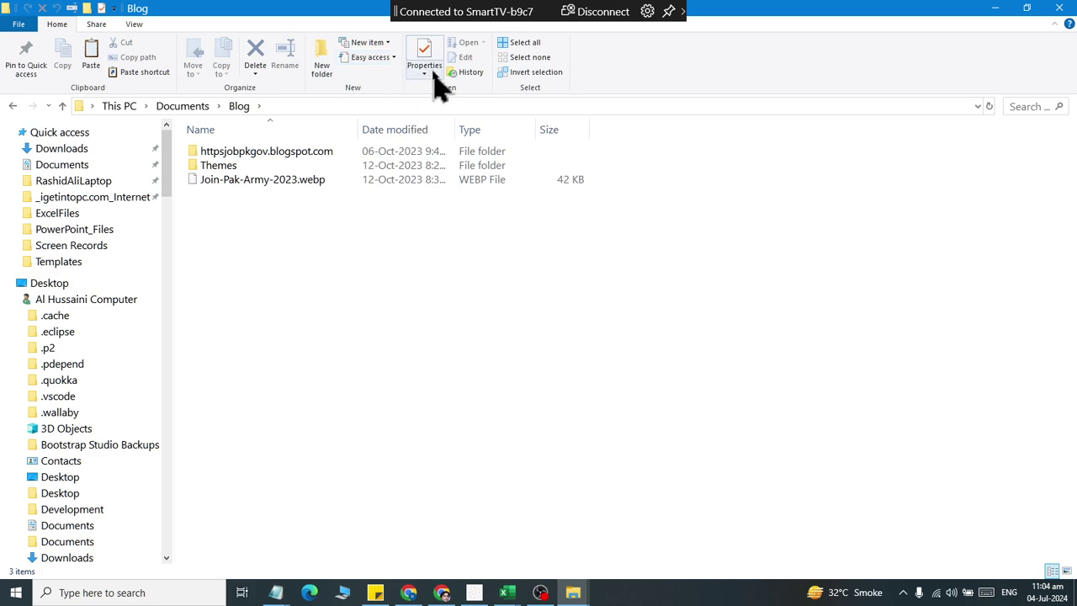
View the properties of the Themes folder in two ways, closing the dialog without changes each time
{"action": "right_click", "coordinate": [219, 165]}
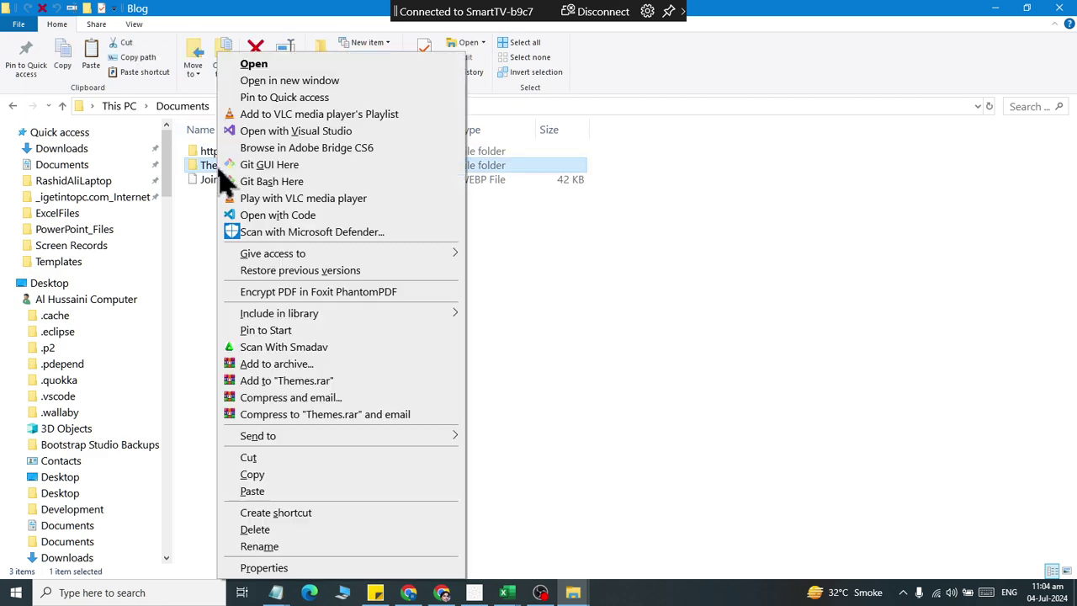
{"action": "left_click", "coordinate": [269, 568]}
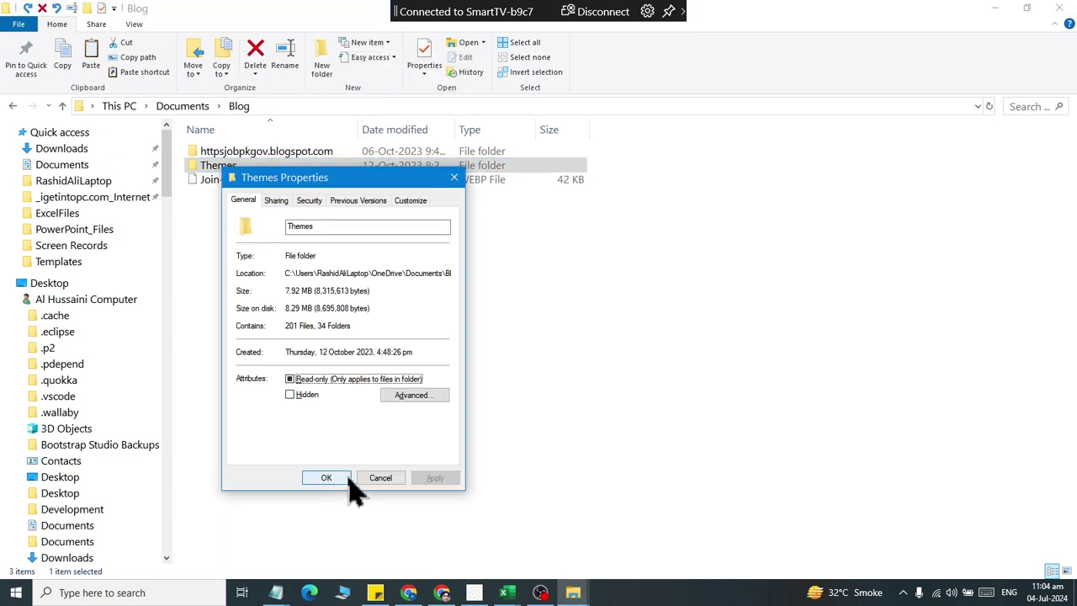
{"action": "left_click", "coordinate": [353, 480]}
{"action": "left_click", "coordinate": [425, 58]}
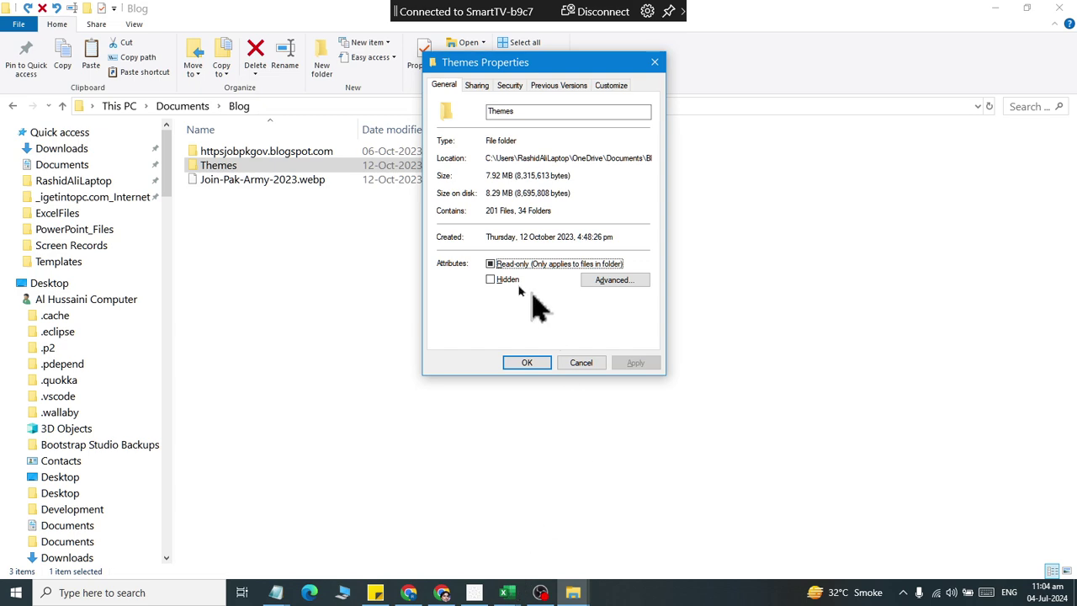
{"action": "left_click", "coordinate": [580, 363]}
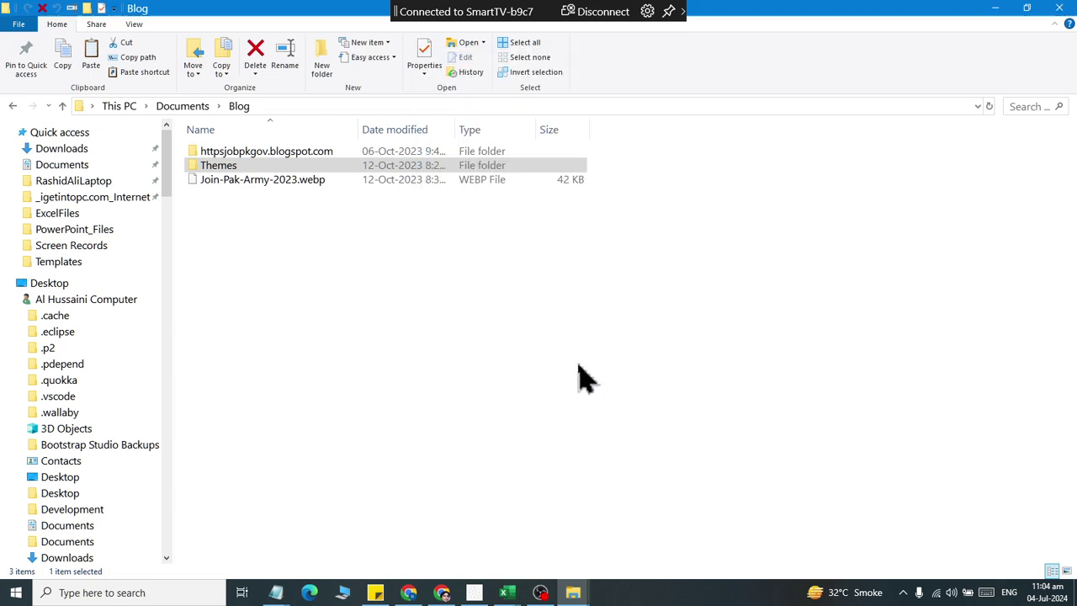
Check the file history of the Themes folder and its File History settings, and close both windows
{"action": "left_click", "coordinate": [471, 73]}
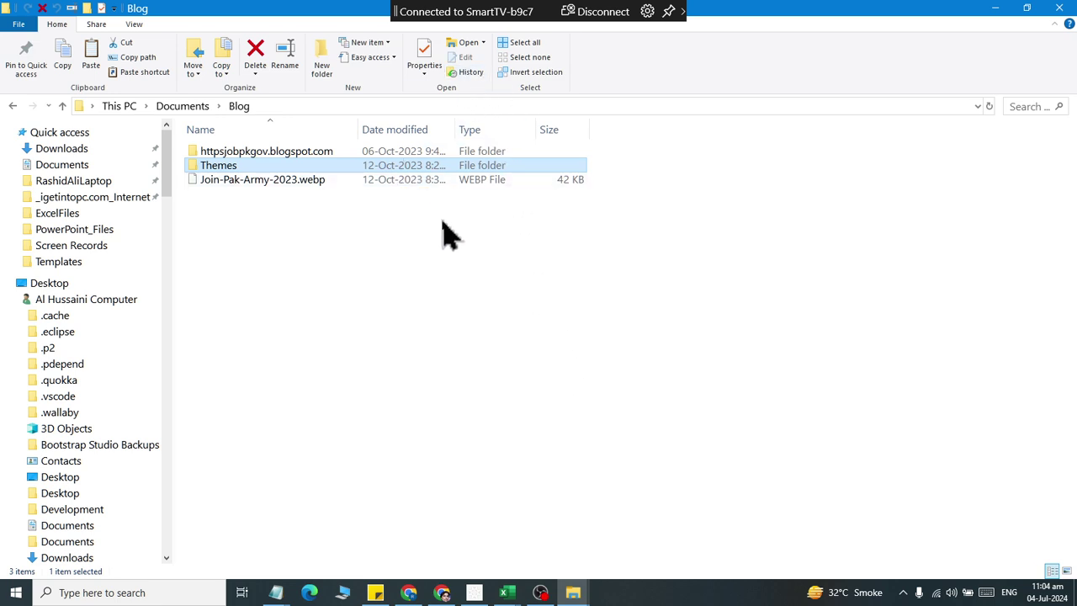
{"action": "left_click", "coordinate": [789, 47]}
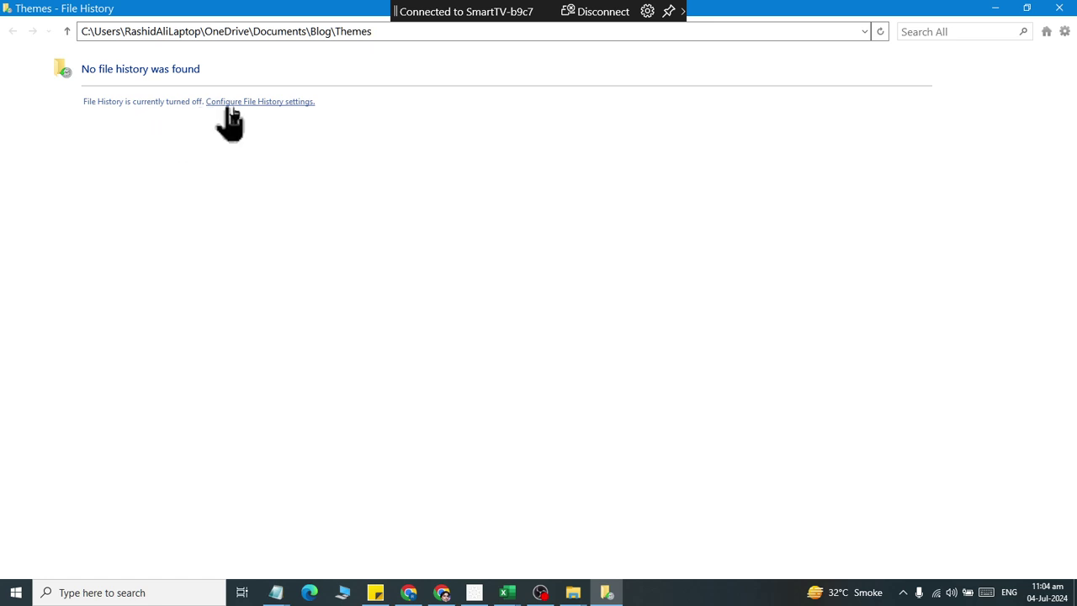
{"action": "left_click", "coordinate": [271, 104]}
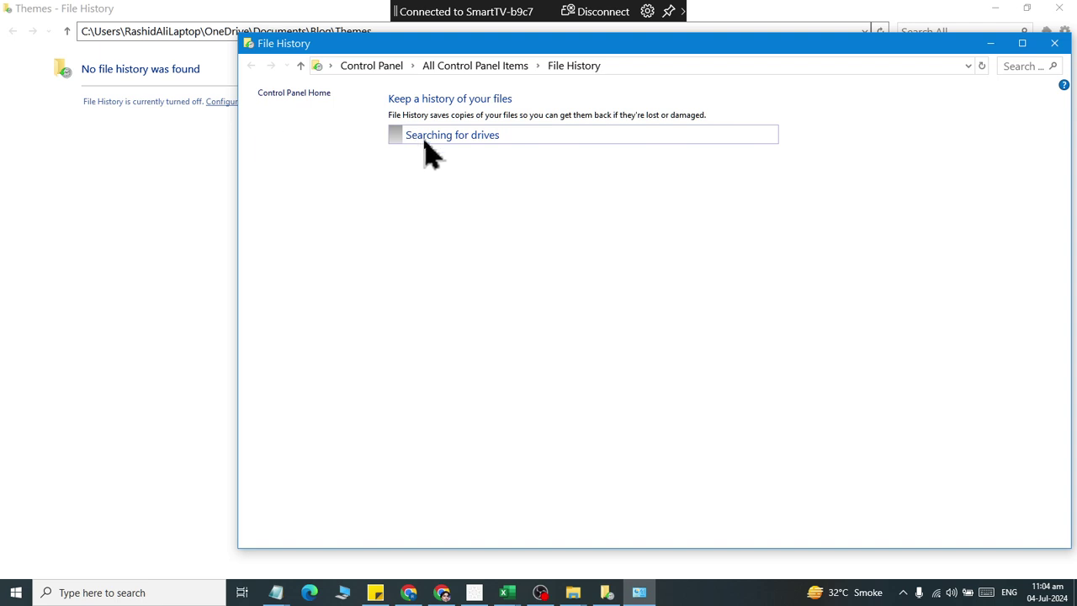
{"action": "left_click", "coordinate": [1054, 43]}
{"action": "left_click", "coordinate": [1058, 8]}
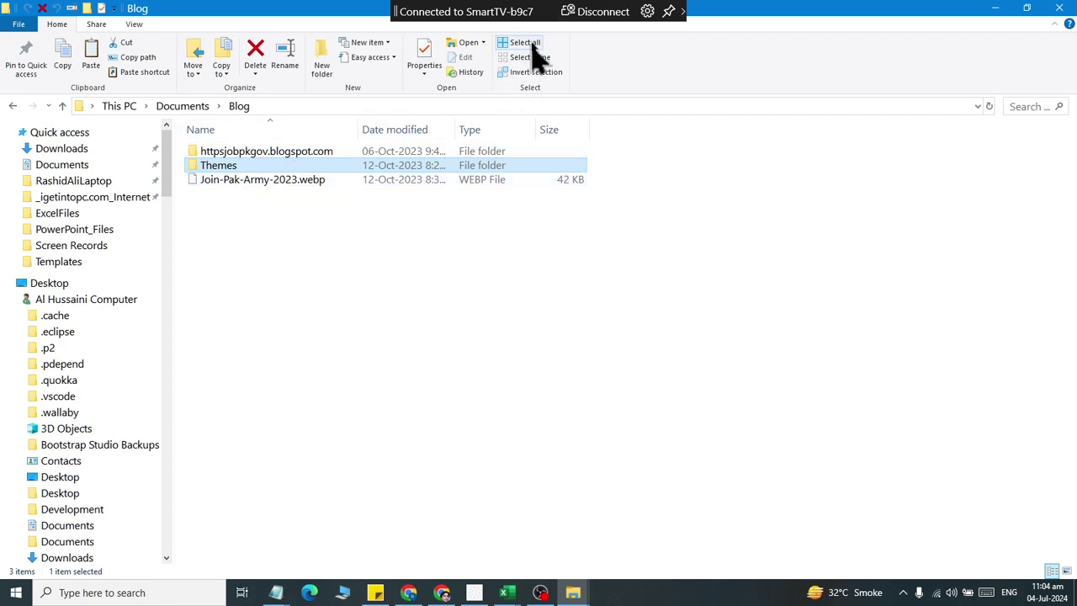
Open the Documents folder, select all its items, and invert the selection
{"action": "left_click", "coordinate": [62, 165]}
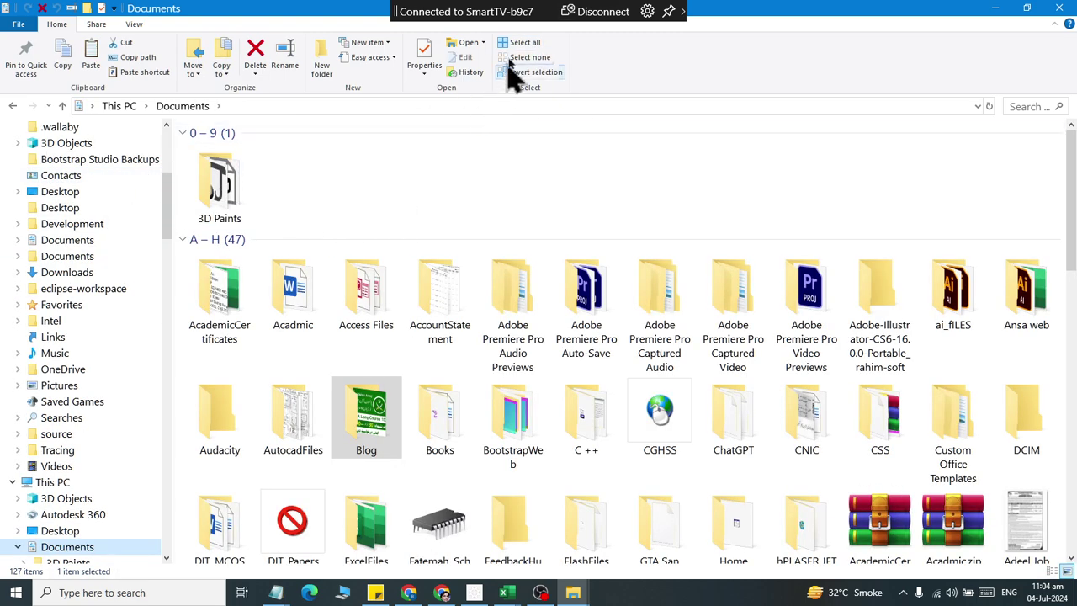
{"action": "left_click", "coordinate": [518, 46]}
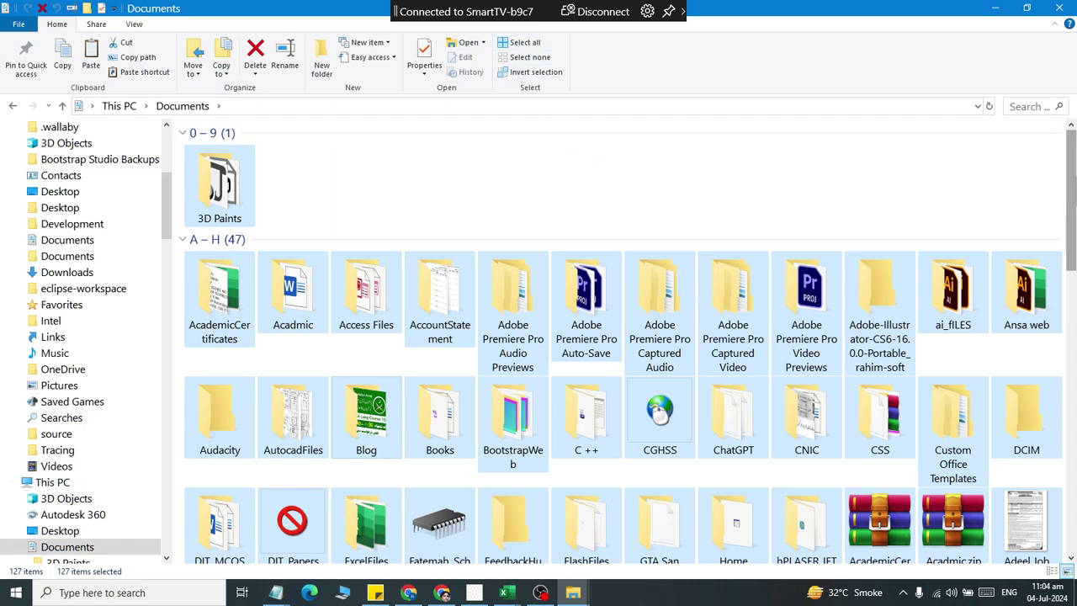
{"action": "left_click_drag", "start_coordinate": [1071, 176], "coordinate": [1070, 207]}
{"action": "left_click_drag", "start_coordinate": [1071, 244], "coordinate": [1070, 135]}
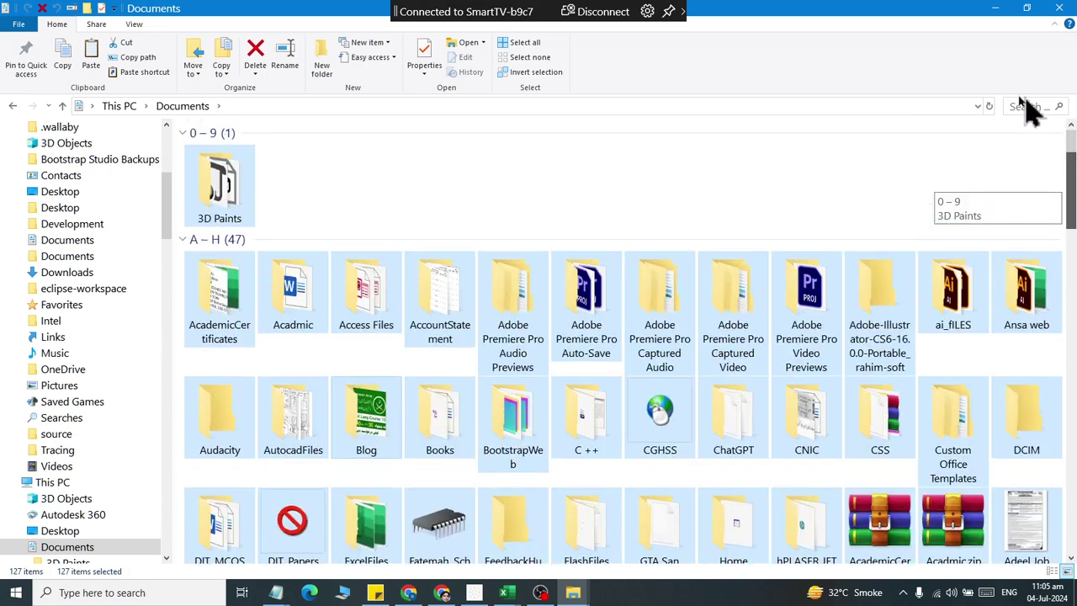
{"action": "left_click", "coordinate": [533, 72]}
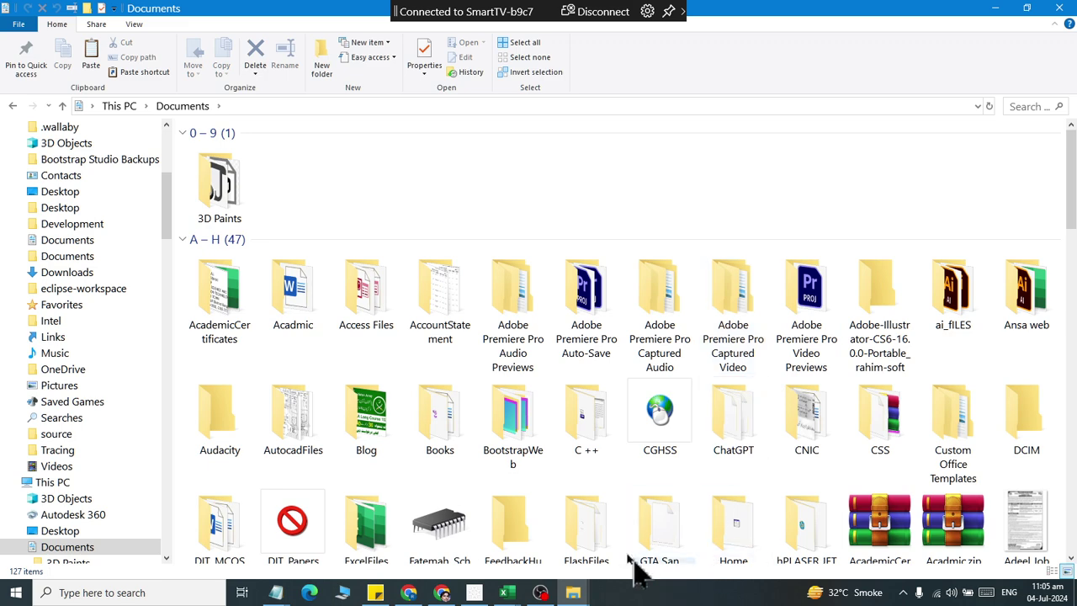
Select the Adobe Premiere Pro Captured Audio folder in Documents and invert the selection
{"action": "left_click", "coordinate": [447, 337]}
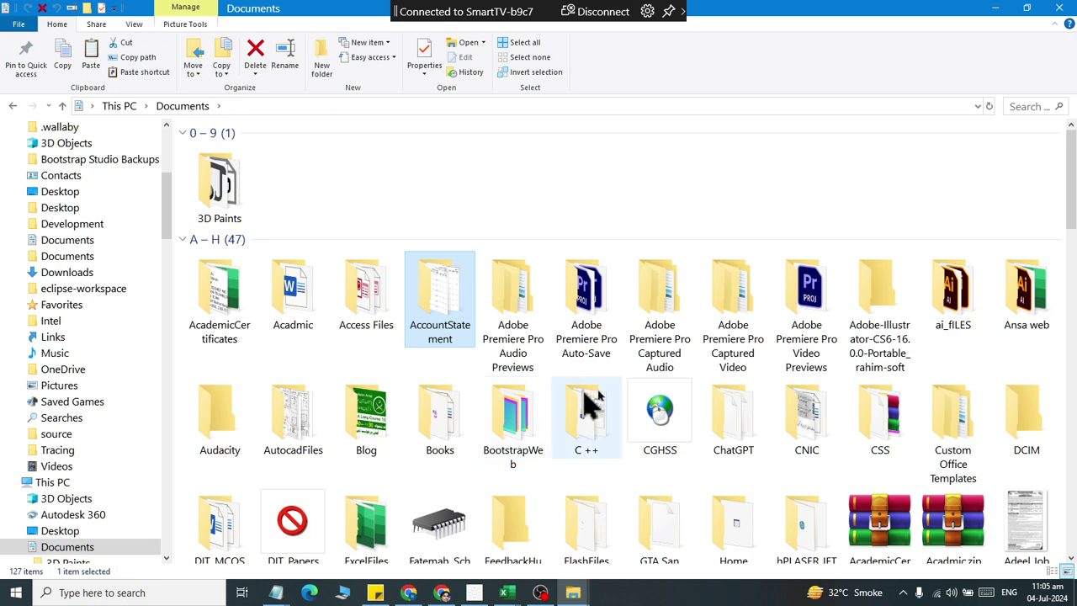
{"action": "left_click", "coordinate": [664, 366]}
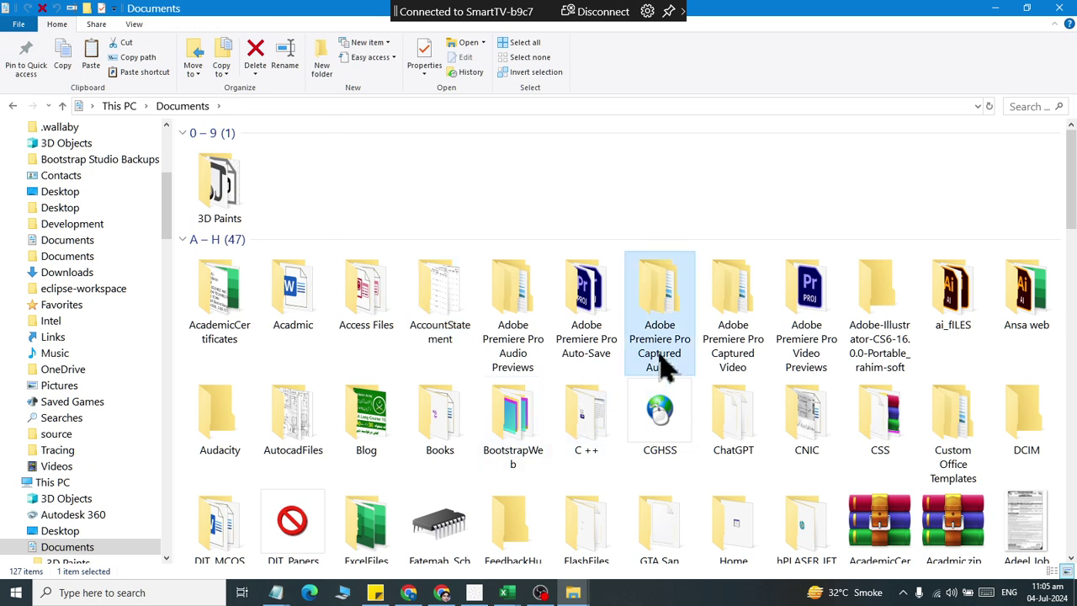
{"action": "left_click", "coordinate": [522, 72]}
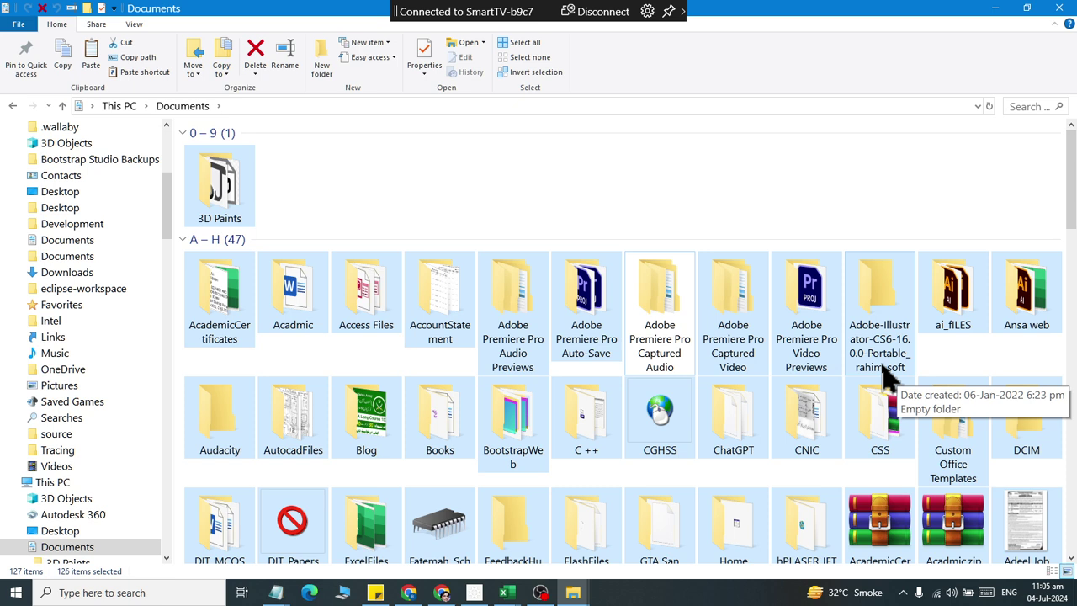
Remove Acadmic, Custom Office Templates, DIT_Papers and hPLASER JET P3015 from the selection, and clear the remaining selection
{"action": "left_click", "coordinate": [299, 335], "text": "ctrl"}
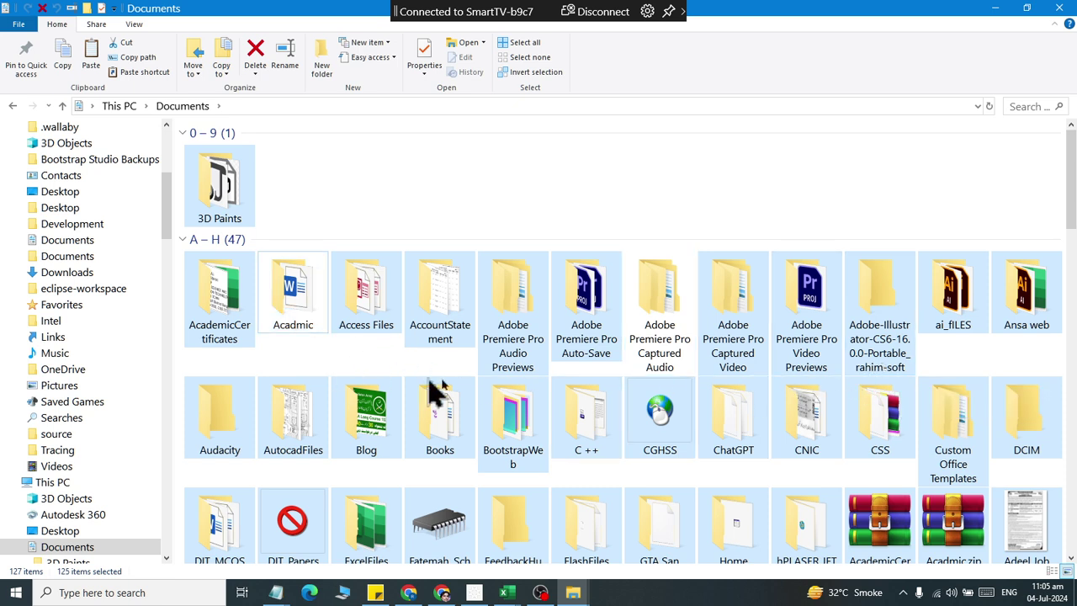
{"action": "left_click", "coordinate": [949, 460], "text": "ctrl"}
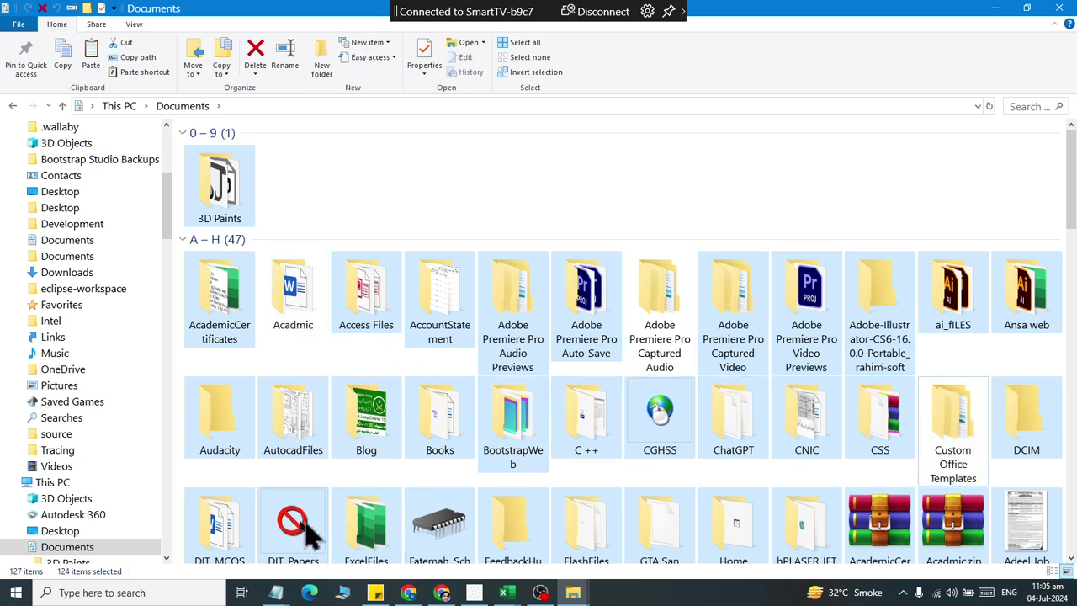
{"action": "scroll", "coordinate": [307, 530], "scroll_direction": "down", "scroll_amount": 1}
{"action": "left_click", "coordinate": [326, 515], "text": "ctrl"}
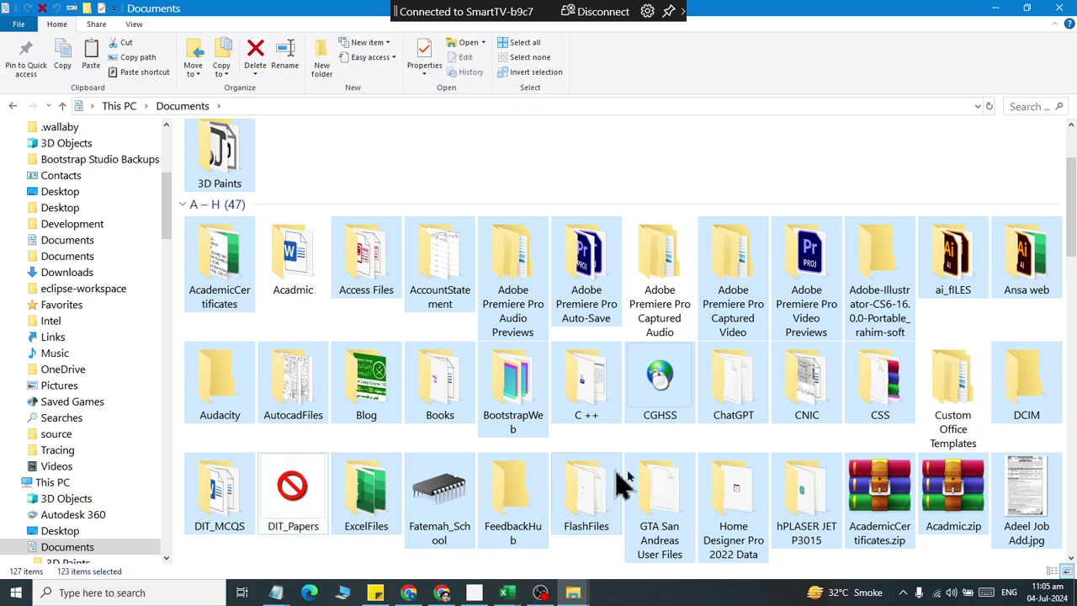
{"action": "left_click", "coordinate": [803, 500], "text": "ctrl"}
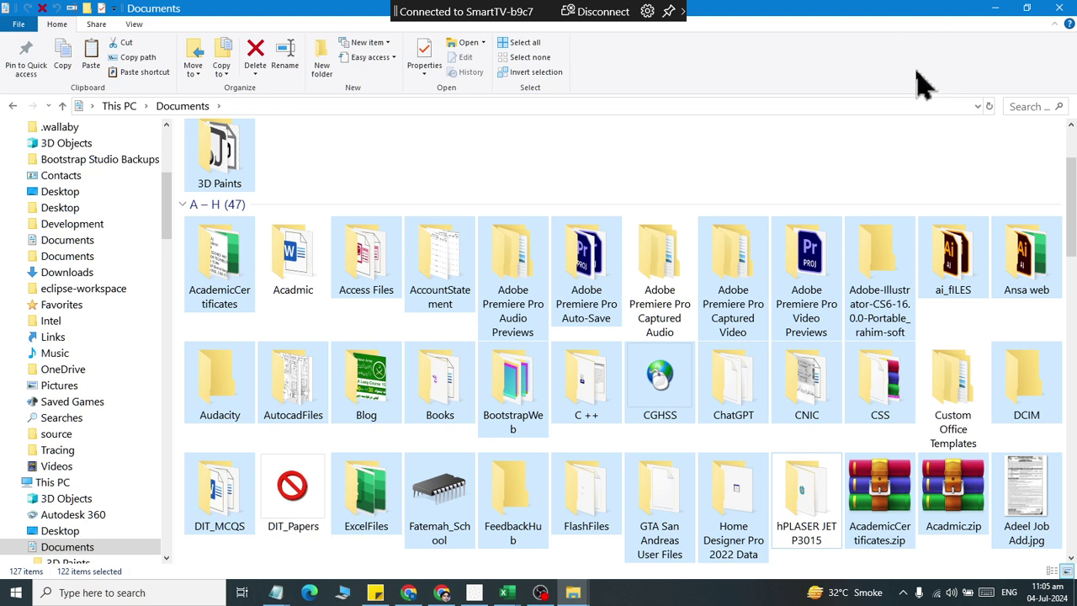
{"action": "left_click", "coordinate": [543, 162]}
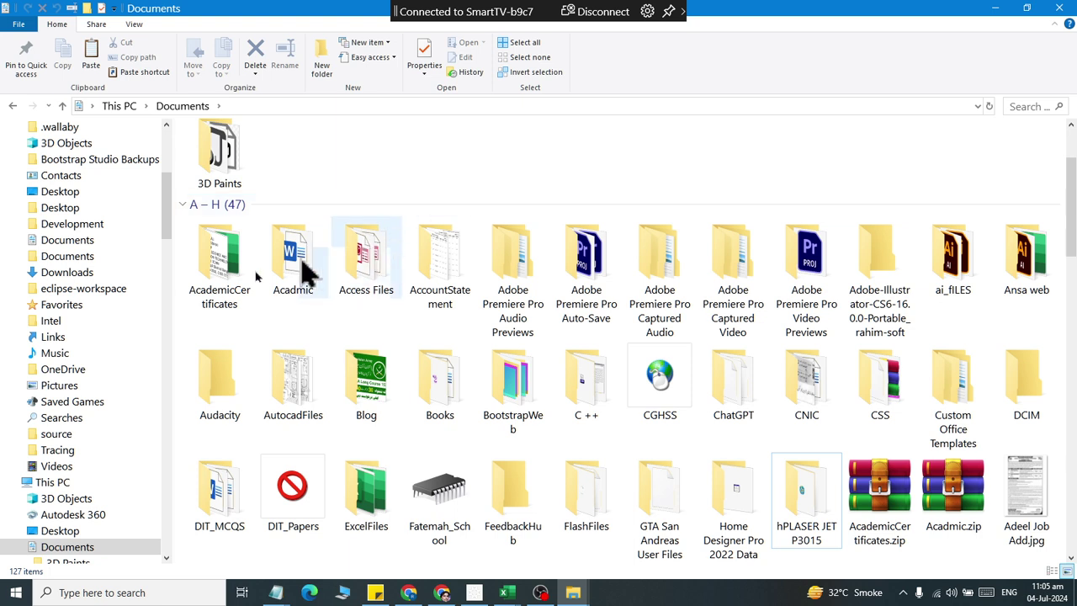
Select AcademicCertificates, Custom Office Templates, DIT_MCQS and ai_fILES together, invert the selection, and clear it
{"action": "left_click", "coordinate": [219, 256]}
{"action": "left_click", "coordinate": [953, 410], "text": "ctrl"}
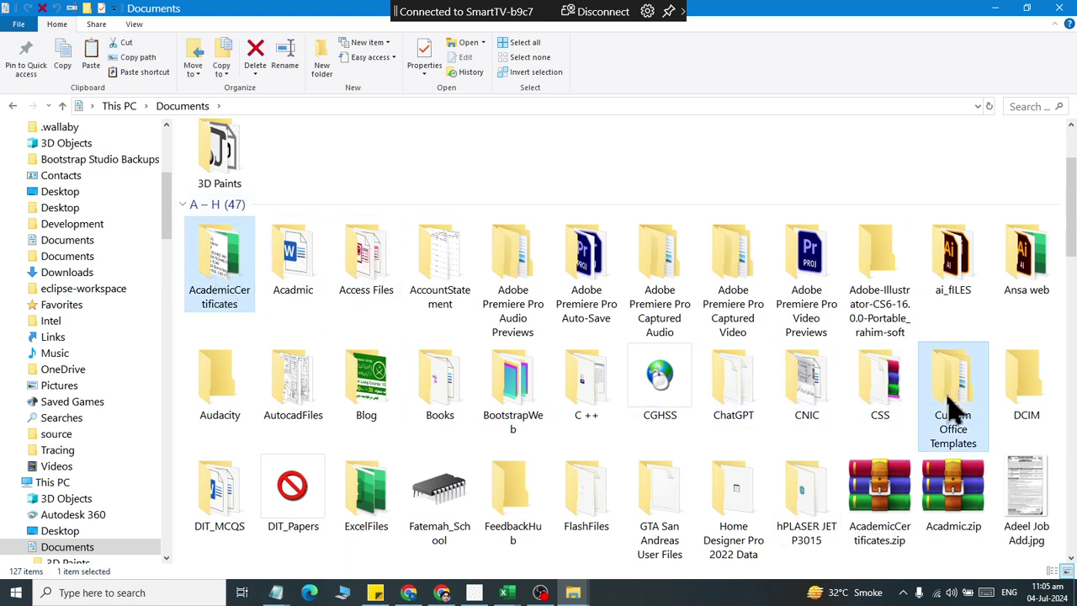
{"action": "left_click", "coordinate": [210, 530], "text": "ctrl"}
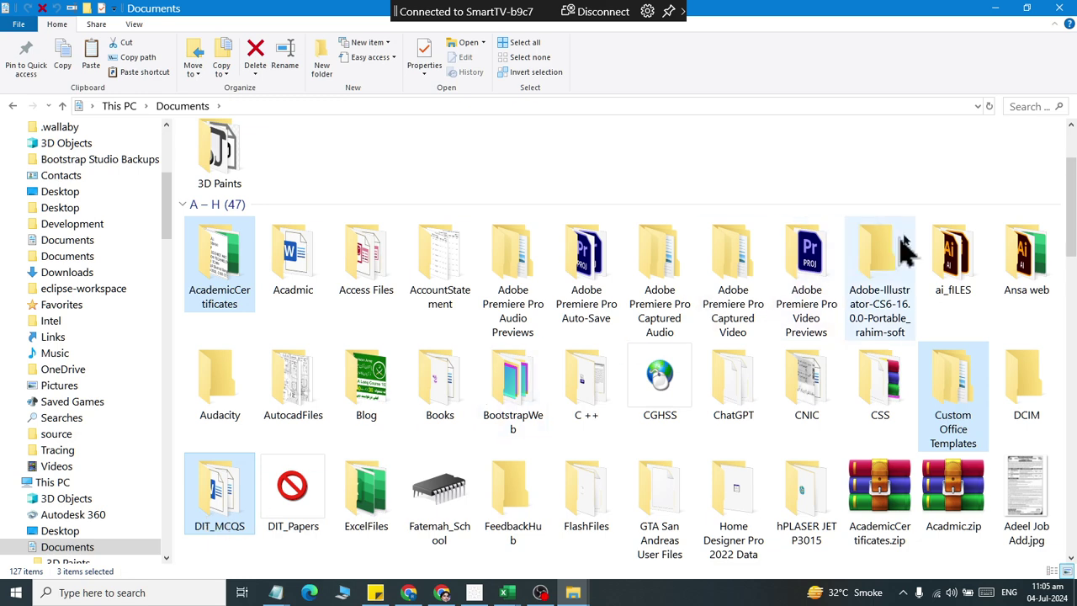
{"action": "left_click", "coordinate": [953, 256], "text": "ctrl"}
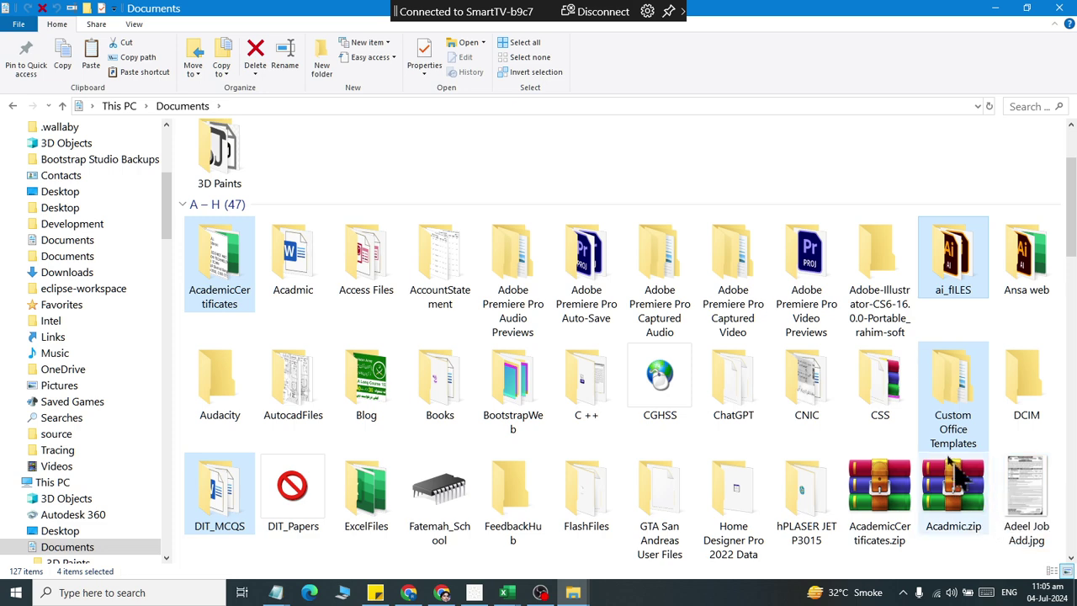
{"action": "left_click", "coordinate": [547, 78]}
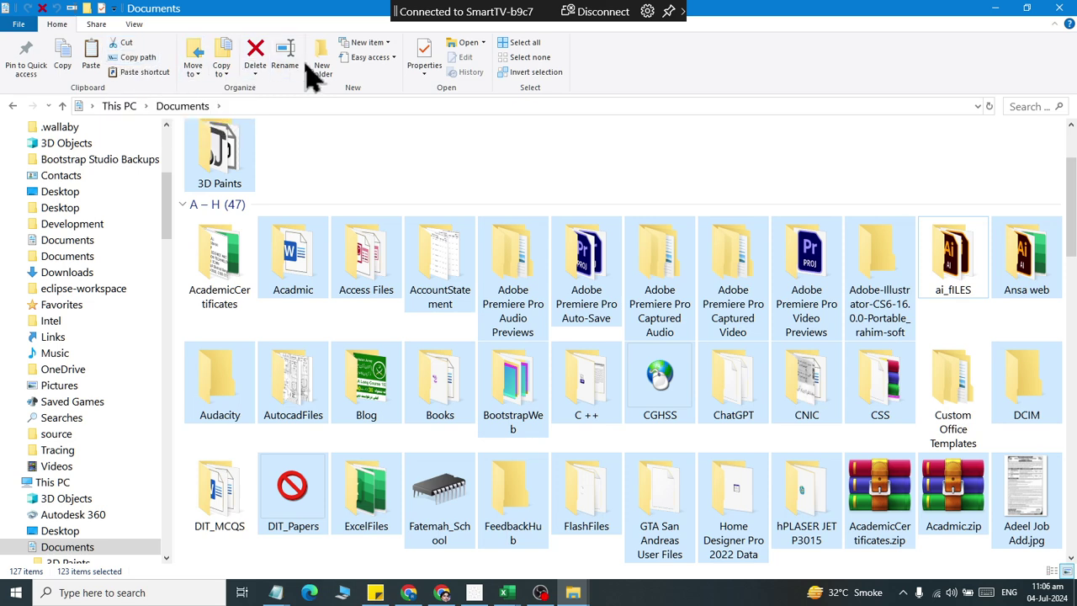
{"action": "left_click", "coordinate": [435, 202]}
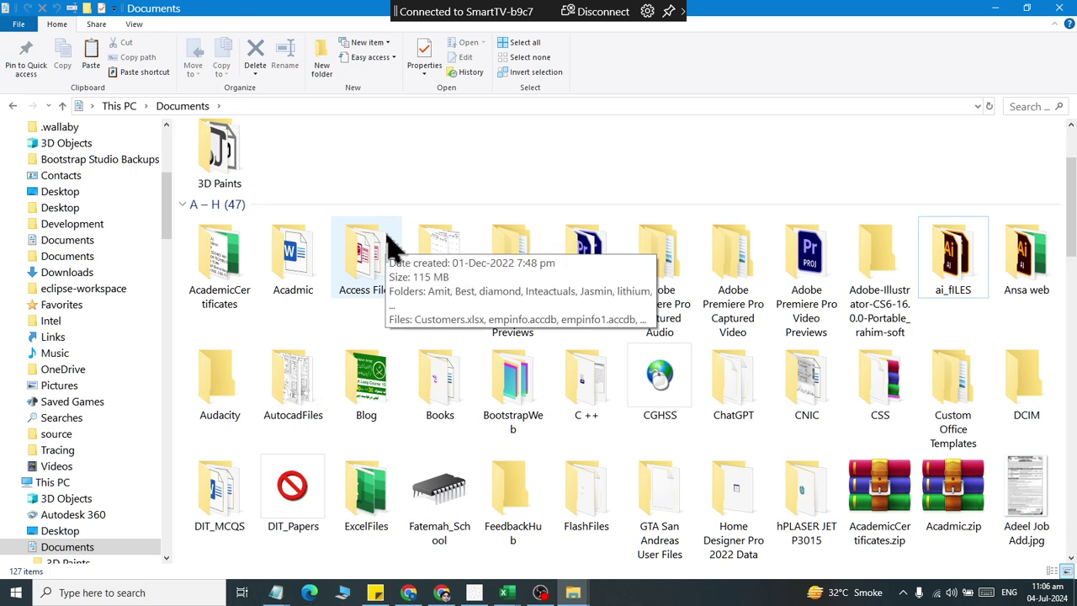
Leave Documents for the qamar folder on the desktop, and rename all its text files together as Social Media
{"action": "left_click", "coordinate": [1059, 8]}
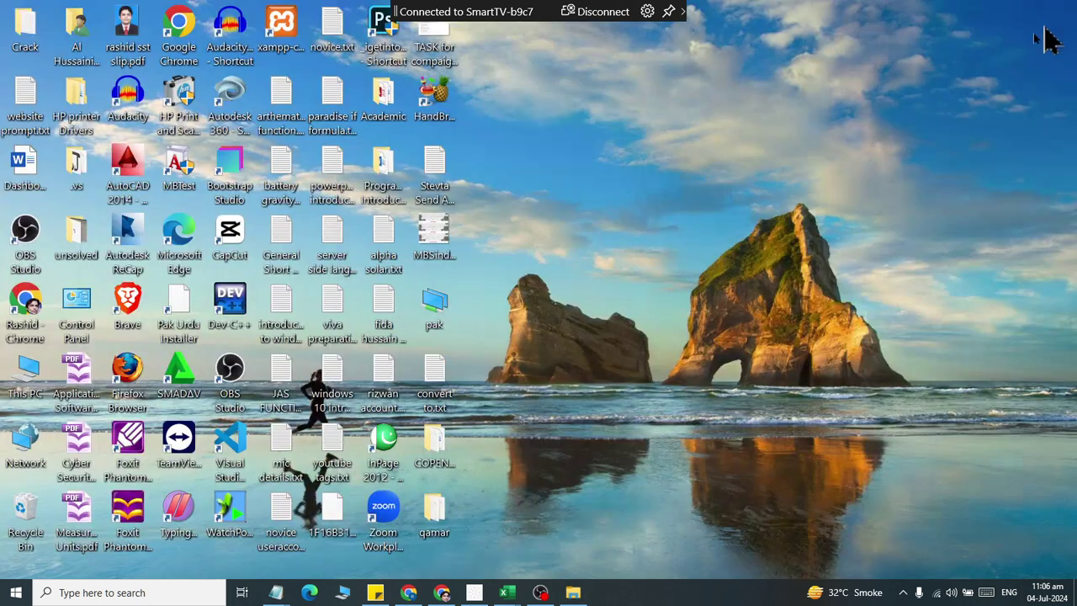
{"action": "double_click", "coordinate": [434, 513]}
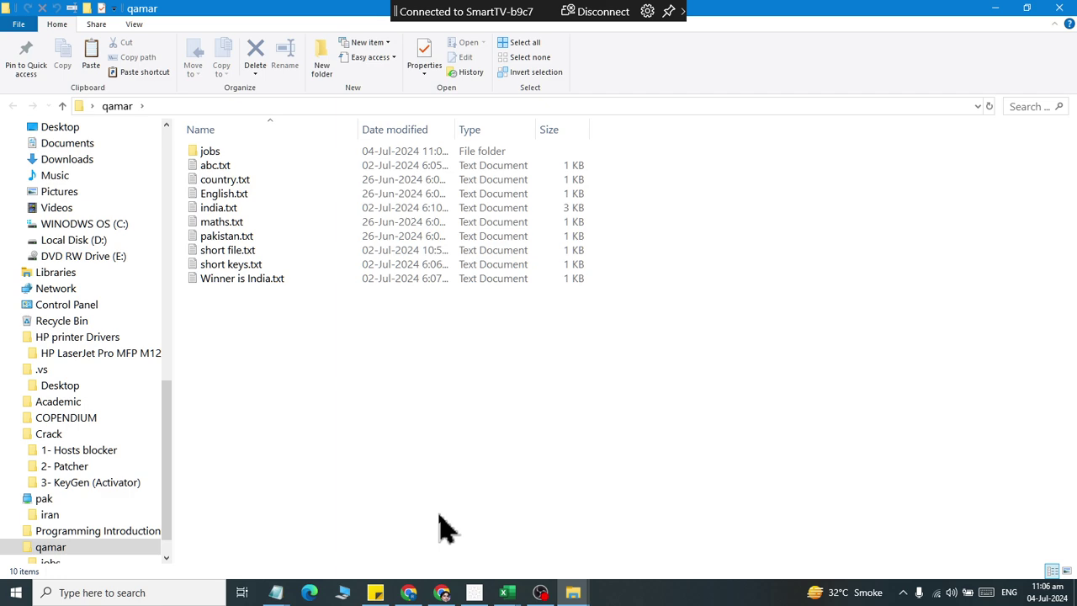
{"action": "left_click_drag", "start_coordinate": [212, 395], "coordinate": [205, 166]}
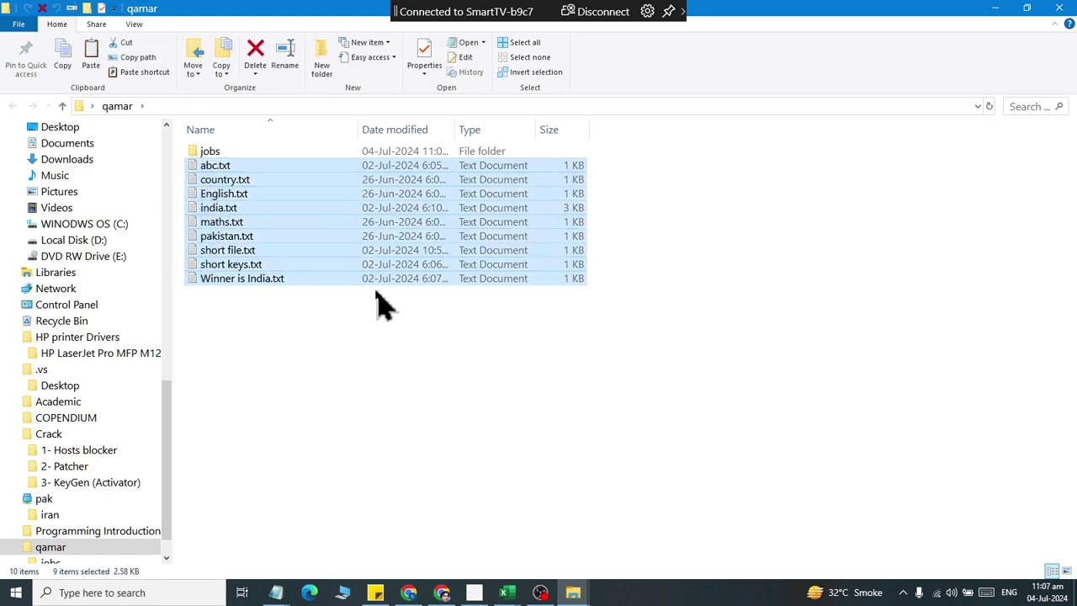
{"action": "right_click", "coordinate": [253, 175]}
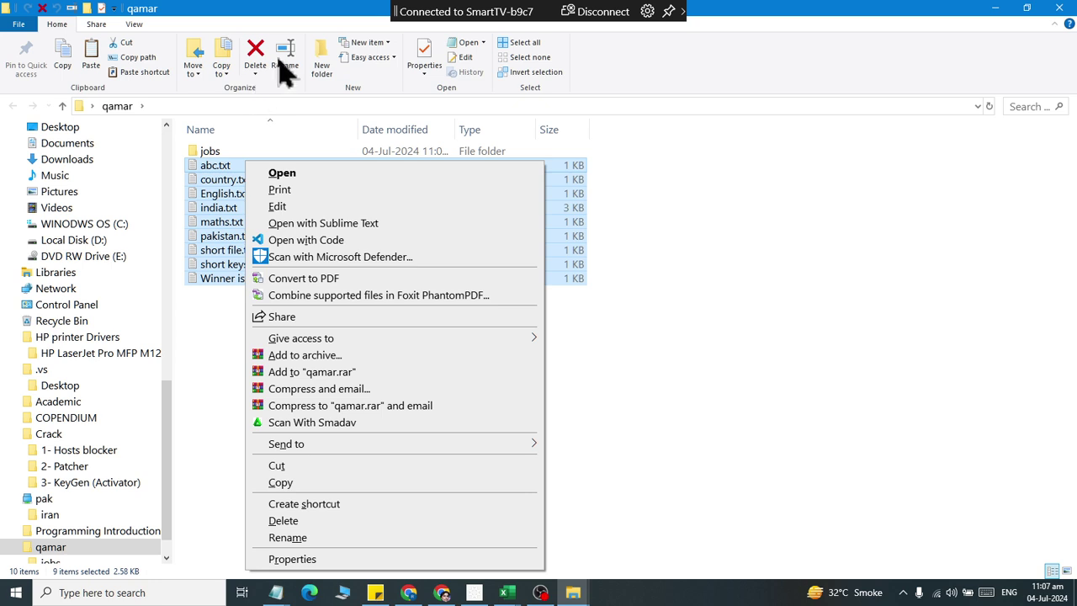
{"action": "left_click", "coordinate": [363, 539]}
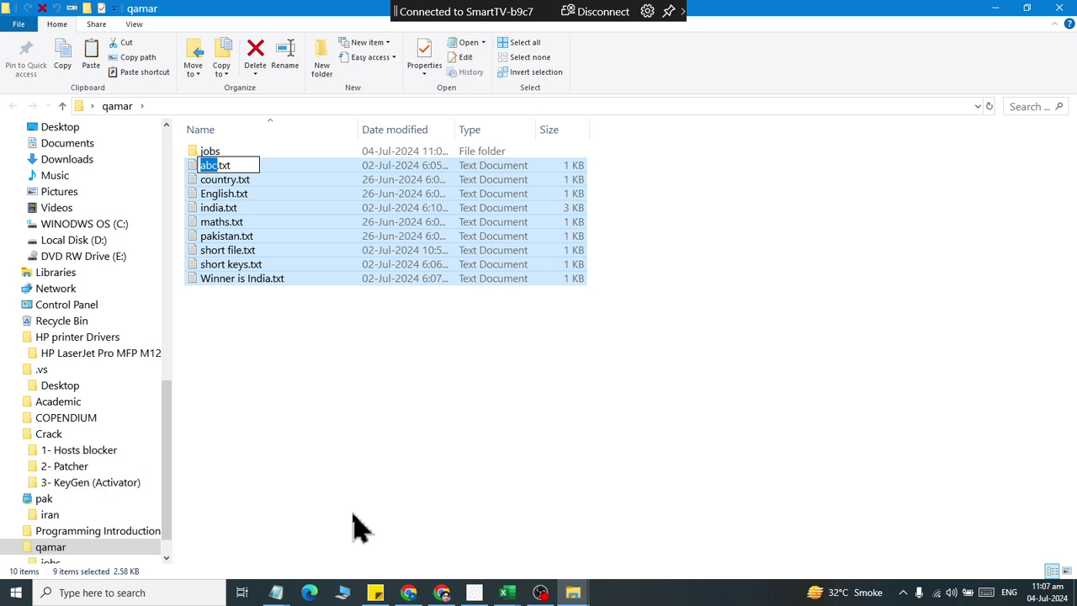
{"action": "type", "text": "Social"}
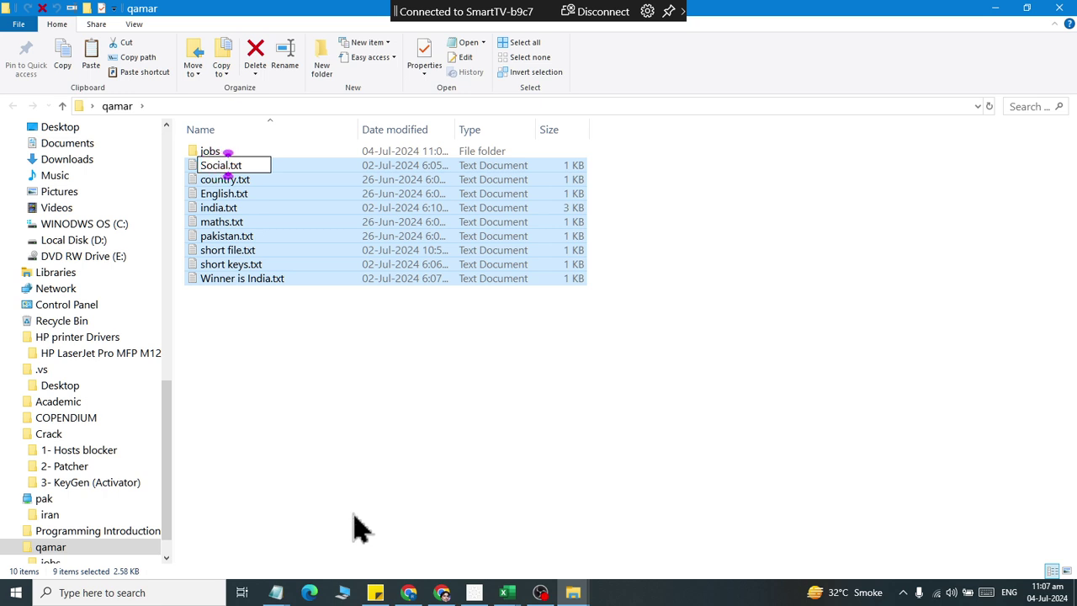
{"action": "type", "text": " Media"}
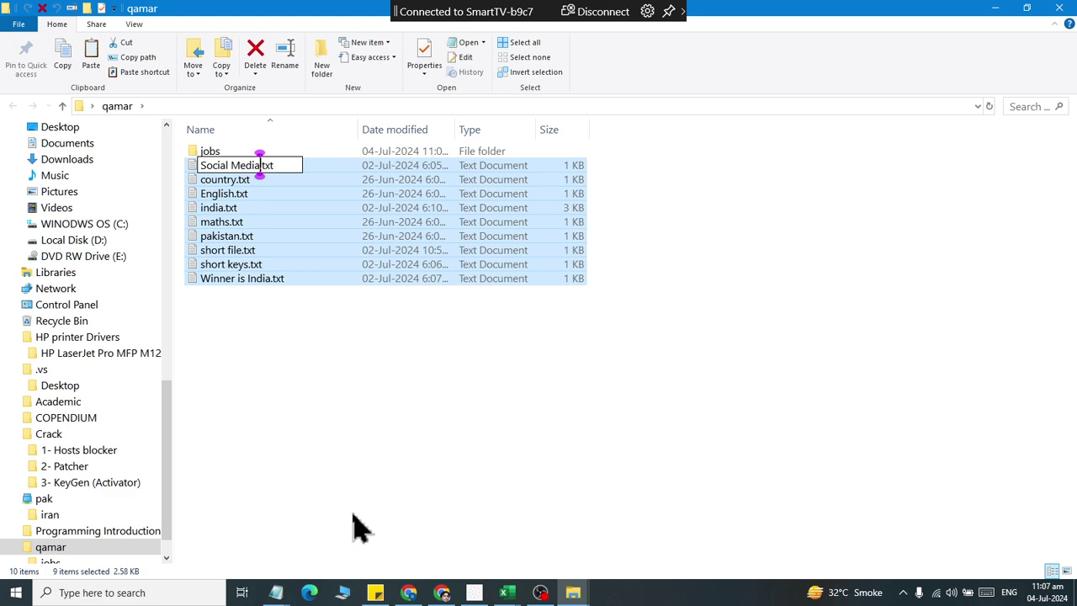
{"action": "key", "text": "Return"}
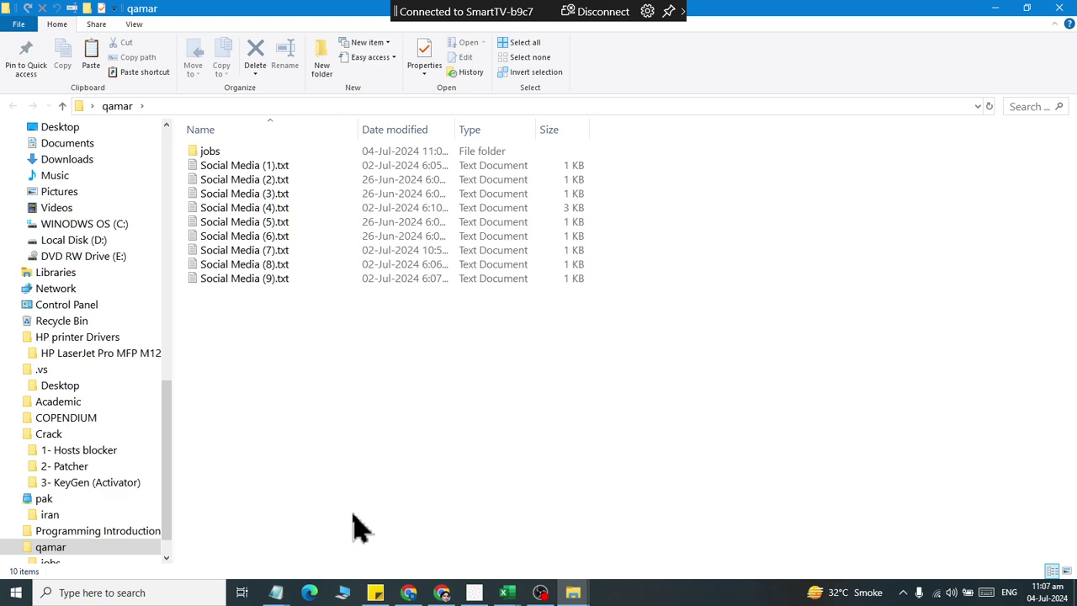
Rename all the Social Media text files in the qamar folder together as Image
{"action": "left_click_drag", "start_coordinate": [222, 368], "coordinate": [206, 165]}
{"action": "right_click", "coordinate": [210, 173]}
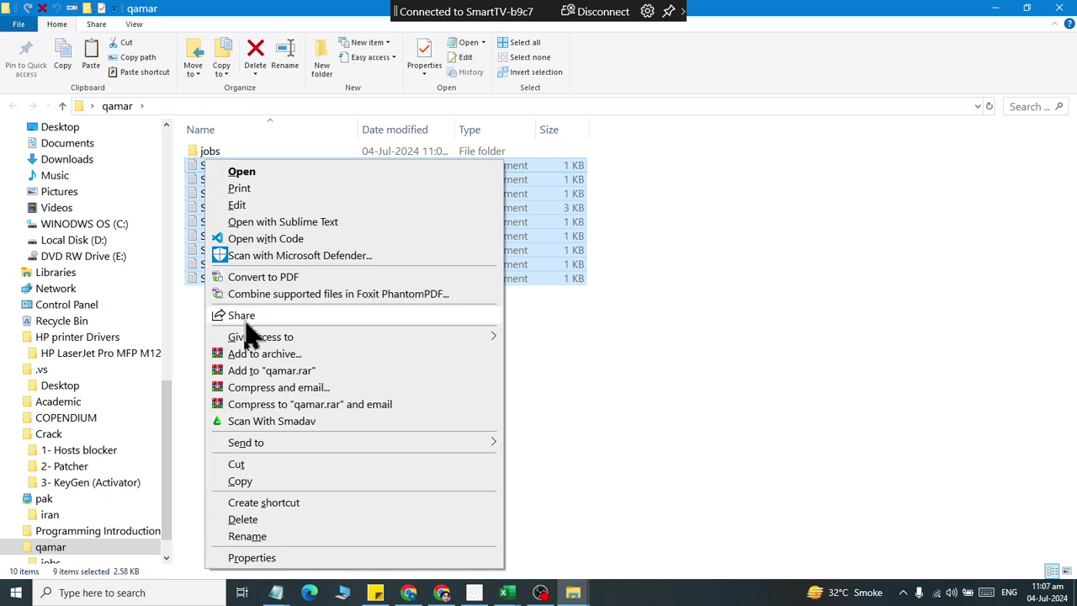
{"action": "left_click", "coordinate": [250, 534]}
{"action": "type", "text": "Image"}
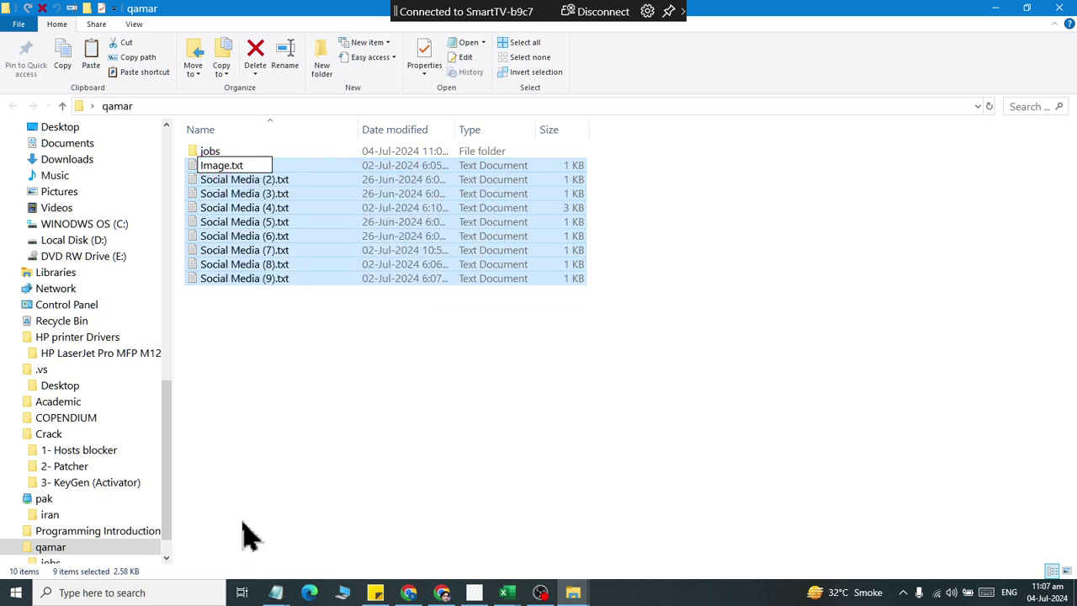
{"action": "key", "text": "Return"}
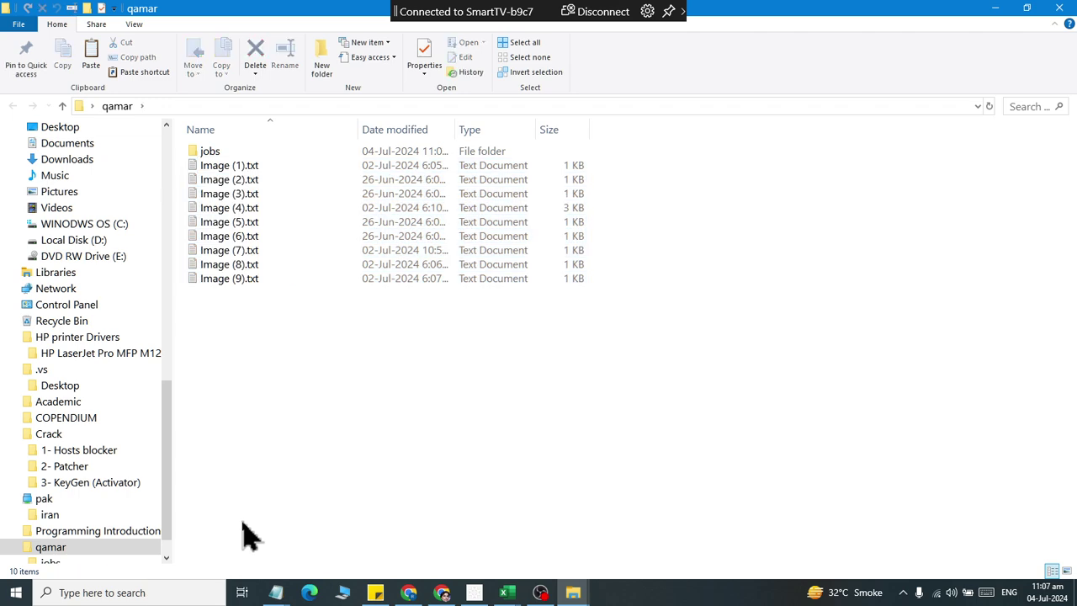